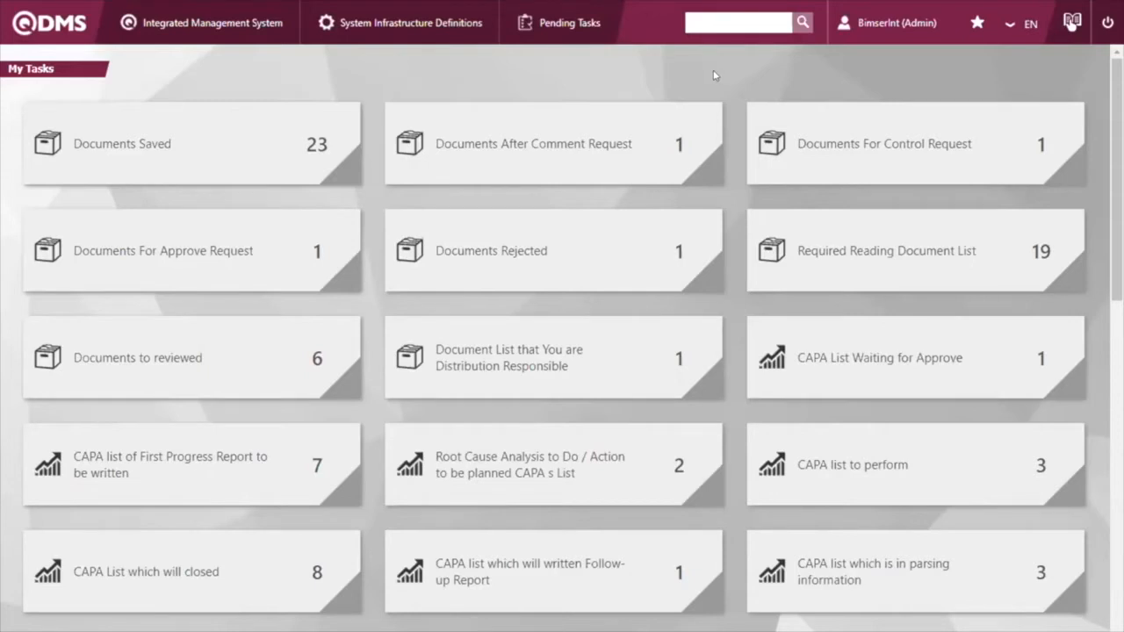
Step: Open the External Customer Complaints Activities page of the integrated management system
{"action": "left_click", "coordinate": [248, 34]}
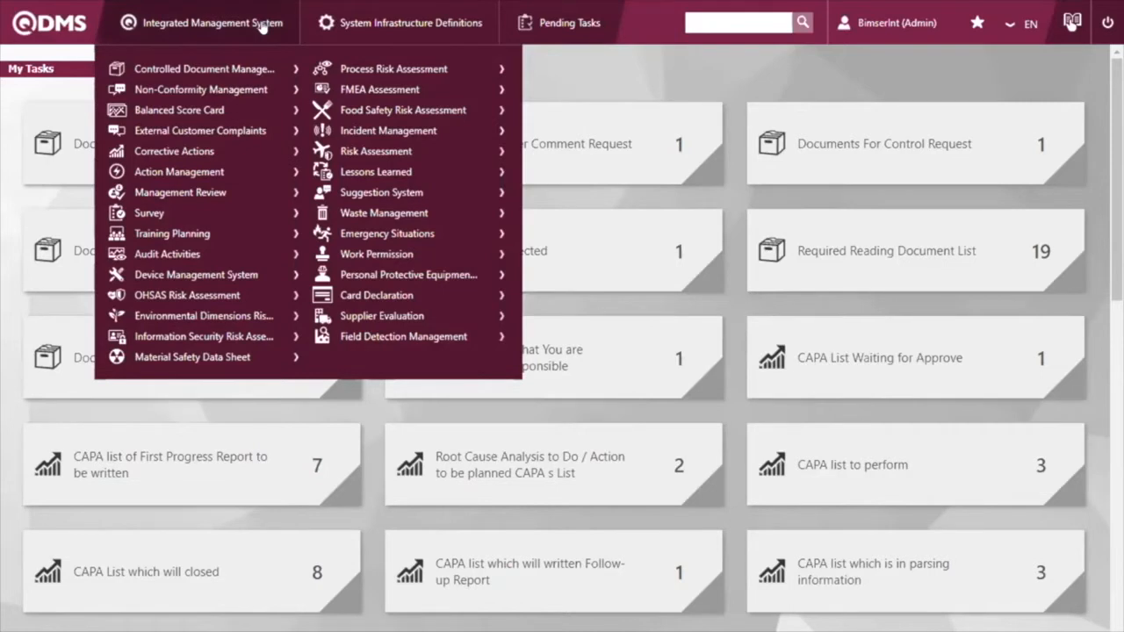
{"action": "mouse_move", "coordinate": [257, 4]}
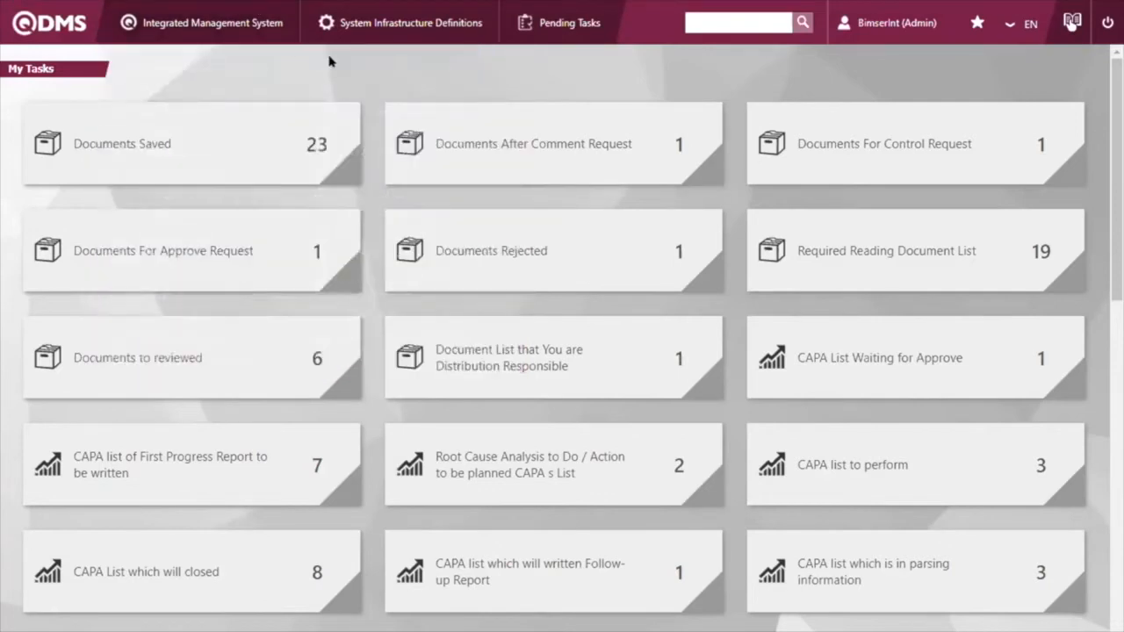
{"action": "mouse_move", "coordinate": [225, 24]}
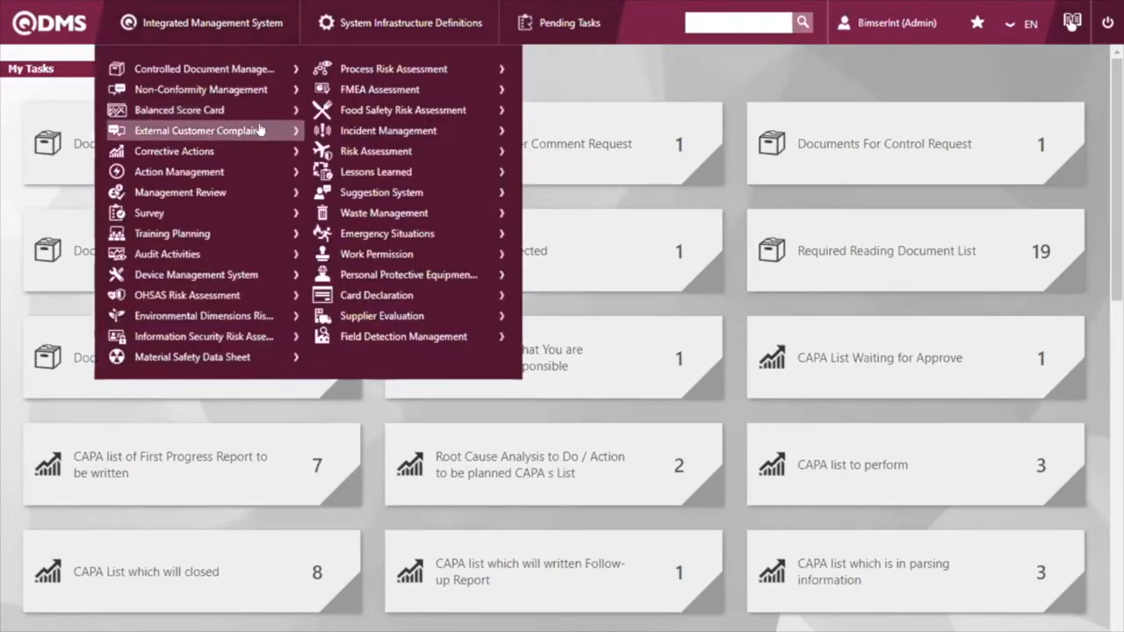
{"action": "mouse_move", "coordinate": [249, 151]}
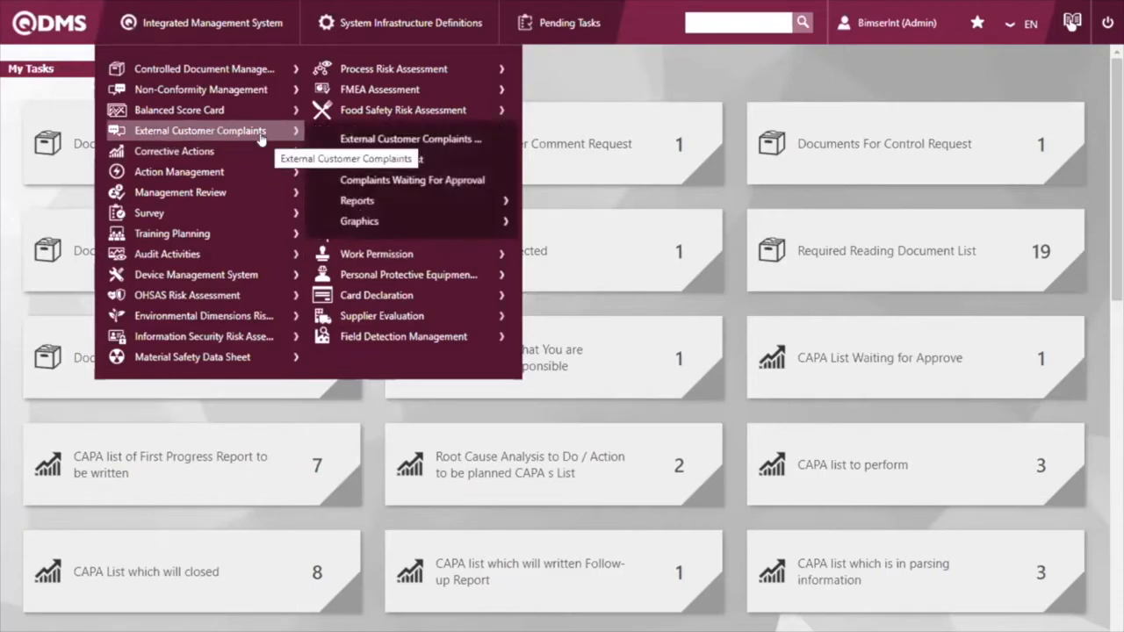
{"action": "left_click", "coordinate": [416, 142]}
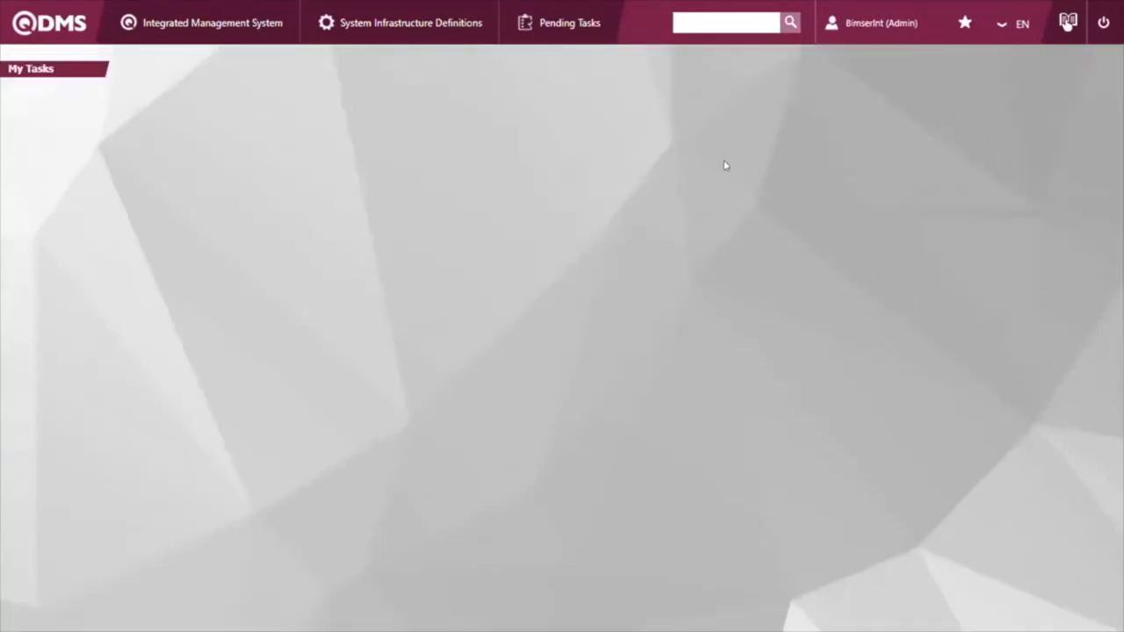
Step: View the External Customer Complaint List for Inform among the pending tasks and close it again
{"action": "scroll", "coordinate": [728, 204], "scroll_direction": "down", "scroll_amount": 5}
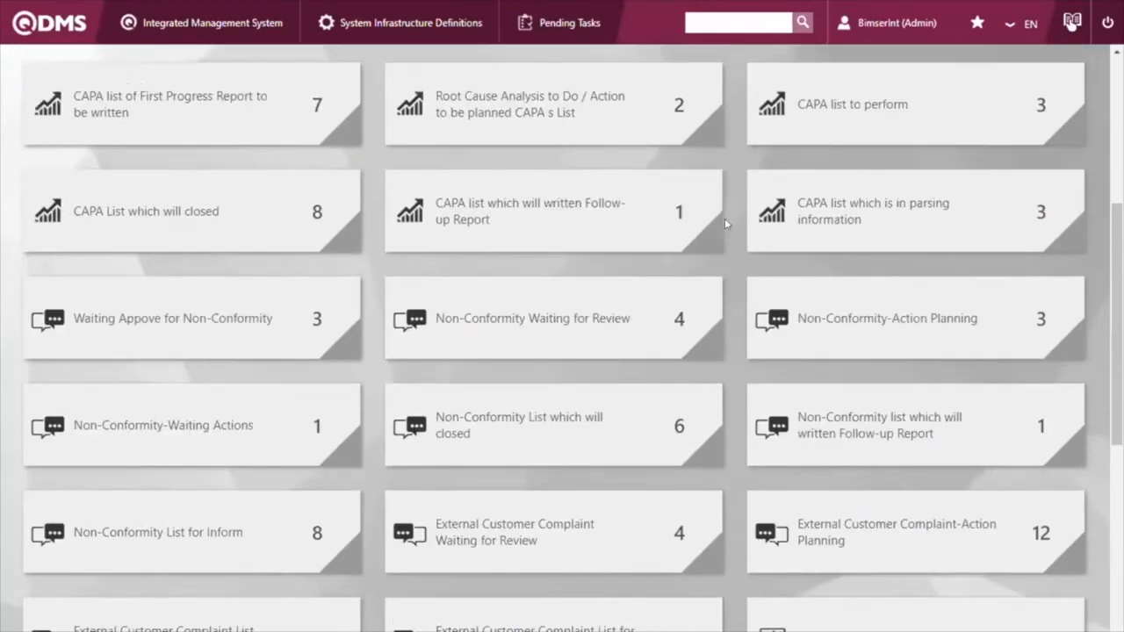
{"action": "scroll", "coordinate": [725, 225], "scroll_direction": "down", "scroll_amount": 2}
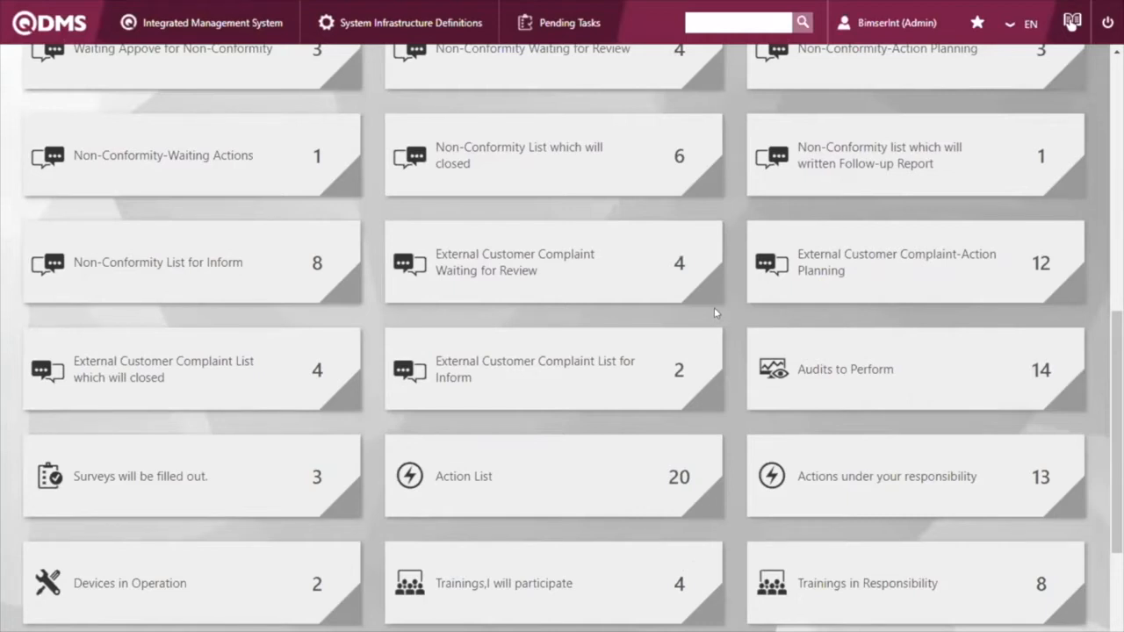
{"action": "scroll", "coordinate": [714, 309], "scroll_direction": "up", "scroll_amount": 1}
{"action": "scroll", "coordinate": [718, 312], "scroll_direction": "down", "scroll_amount": 2}
{"action": "left_click", "coordinate": [644, 288]}
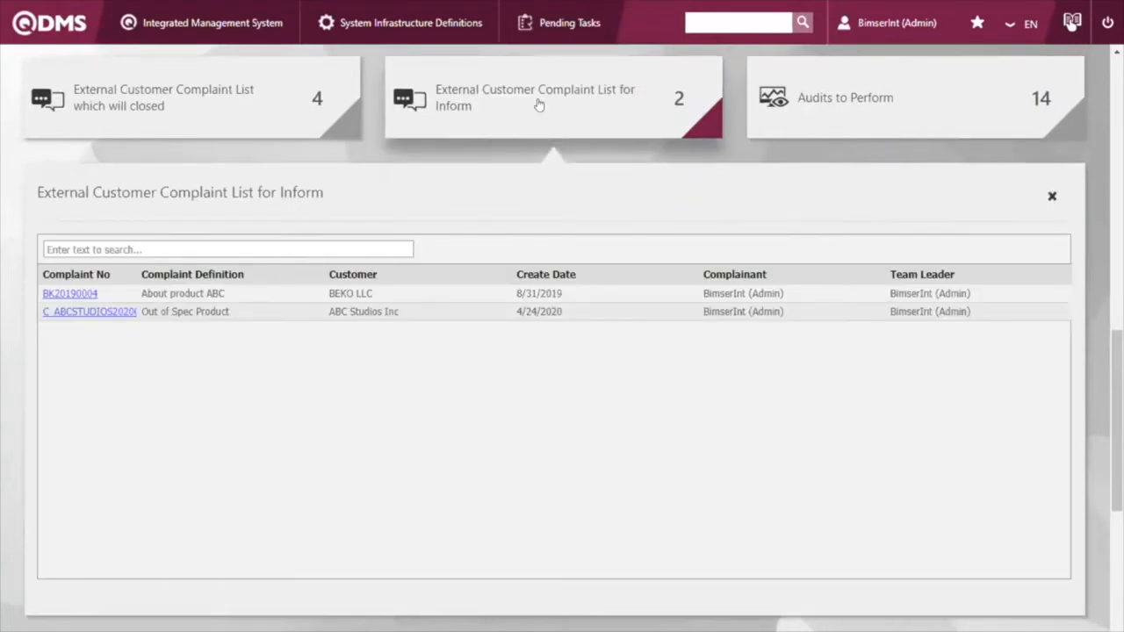
{"action": "left_click", "coordinate": [535, 109]}
Step: Open the ABC Holdings Inc complaint about Defective Materials from the external customer complaints waiting for review
{"action": "scroll", "coordinate": [738, 369], "scroll_direction": "up", "scroll_amount": 5}
{"action": "scroll", "coordinate": [754, 440], "scroll_direction": "up", "scroll_amount": 2}
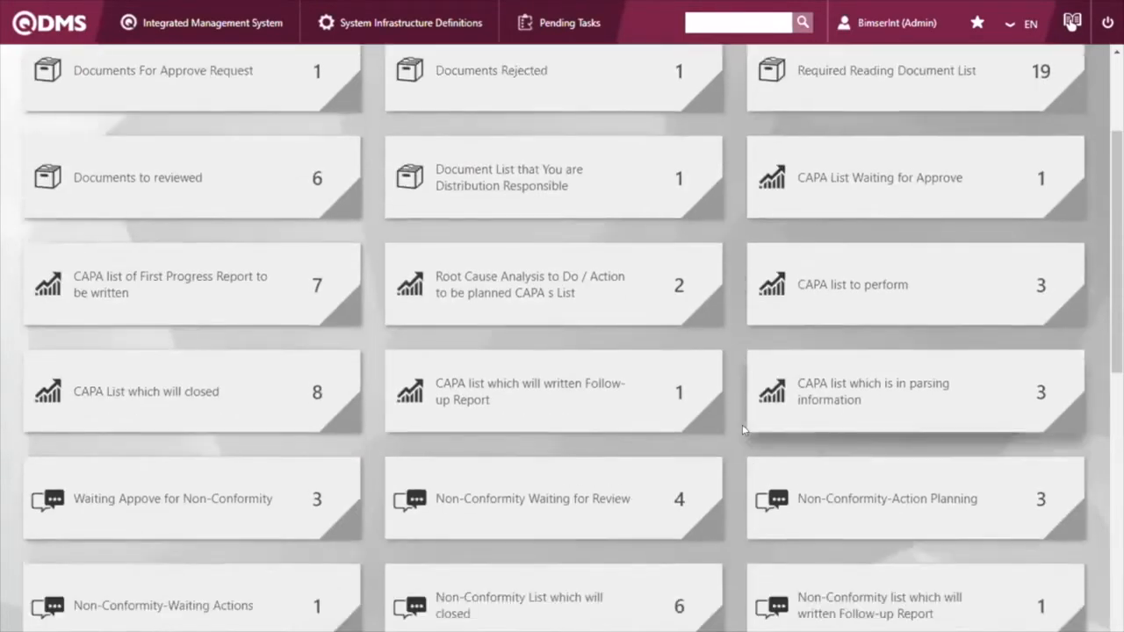
{"action": "scroll", "coordinate": [733, 402], "scroll_direction": "down", "scroll_amount": 3}
{"action": "scroll", "coordinate": [723, 382], "scroll_direction": "down", "scroll_amount": 1}
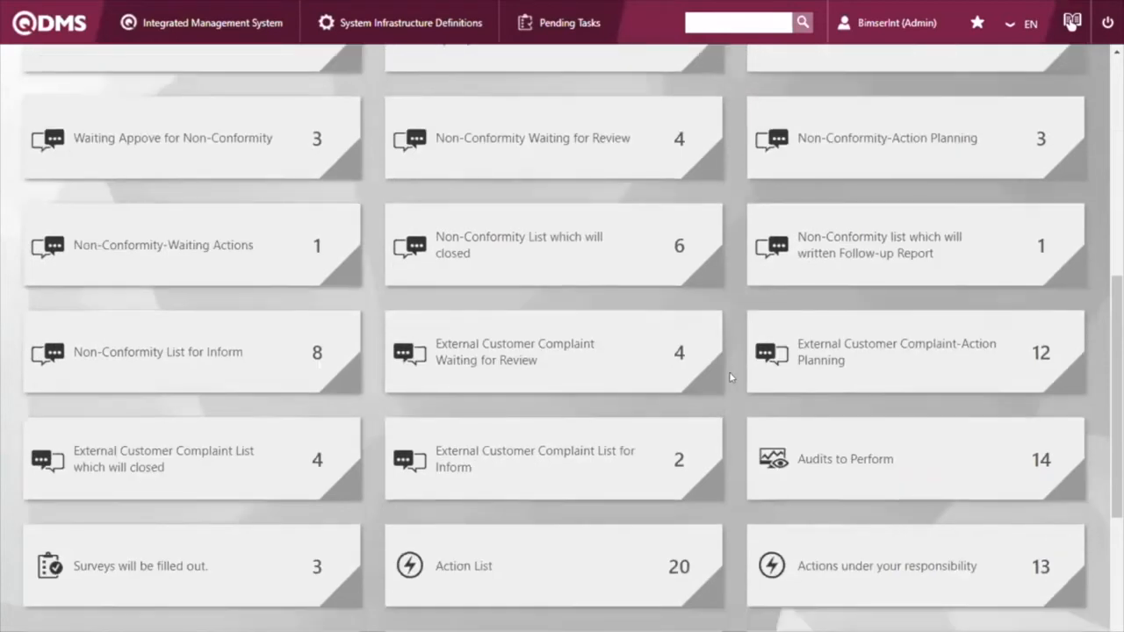
{"action": "scroll", "coordinate": [730, 376], "scroll_direction": "down", "scroll_amount": 1}
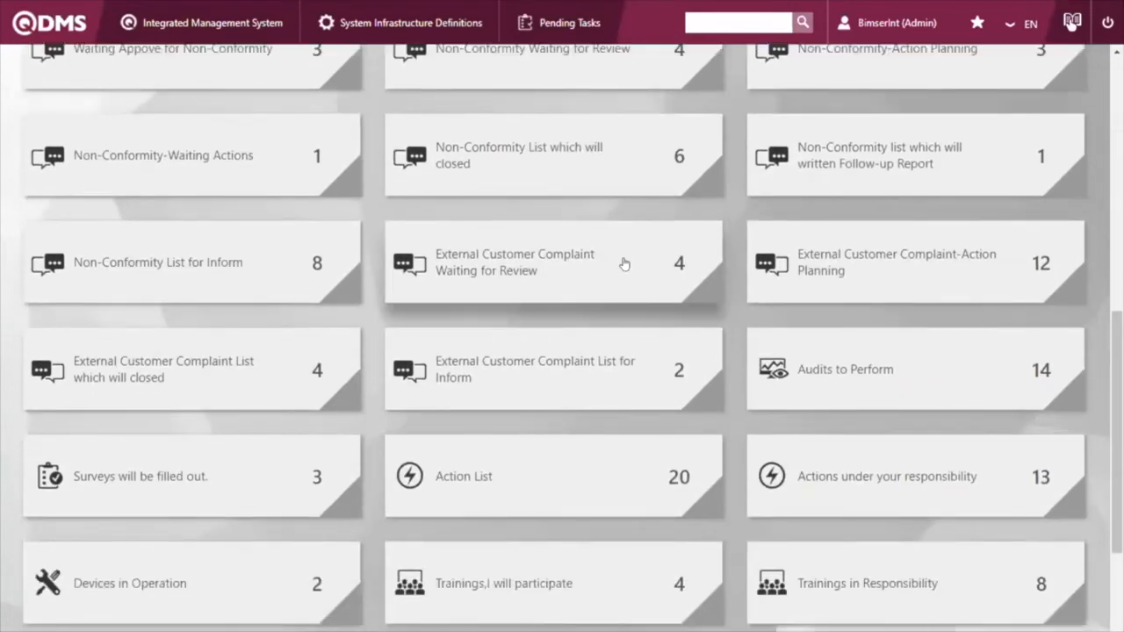
{"action": "left_click", "coordinate": [623, 264]}
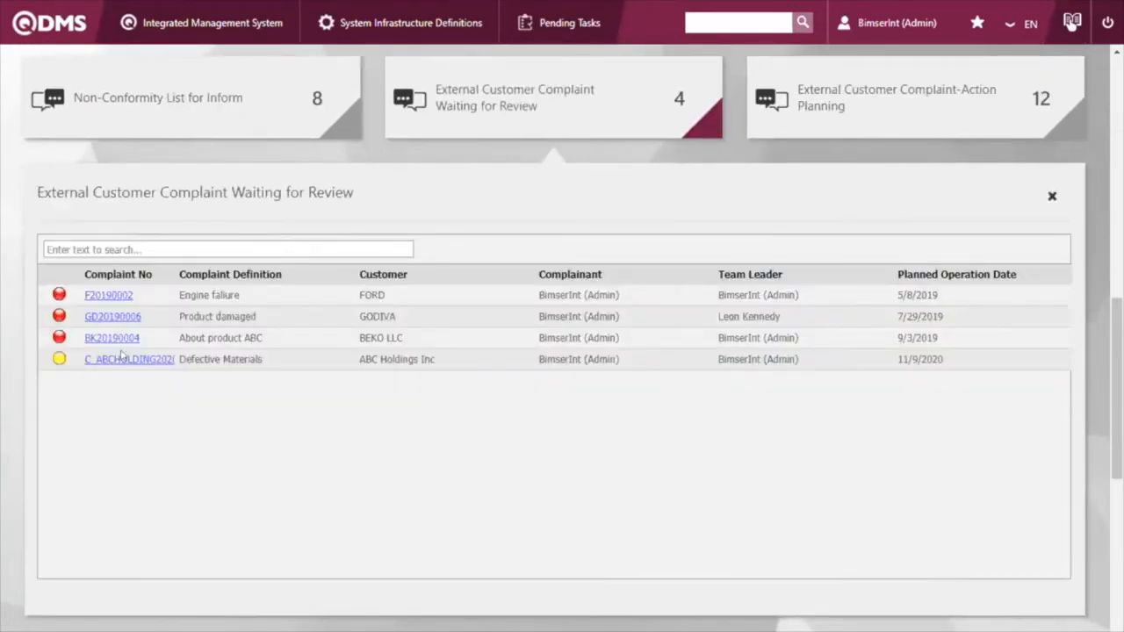
{"action": "left_click", "coordinate": [125, 359]}
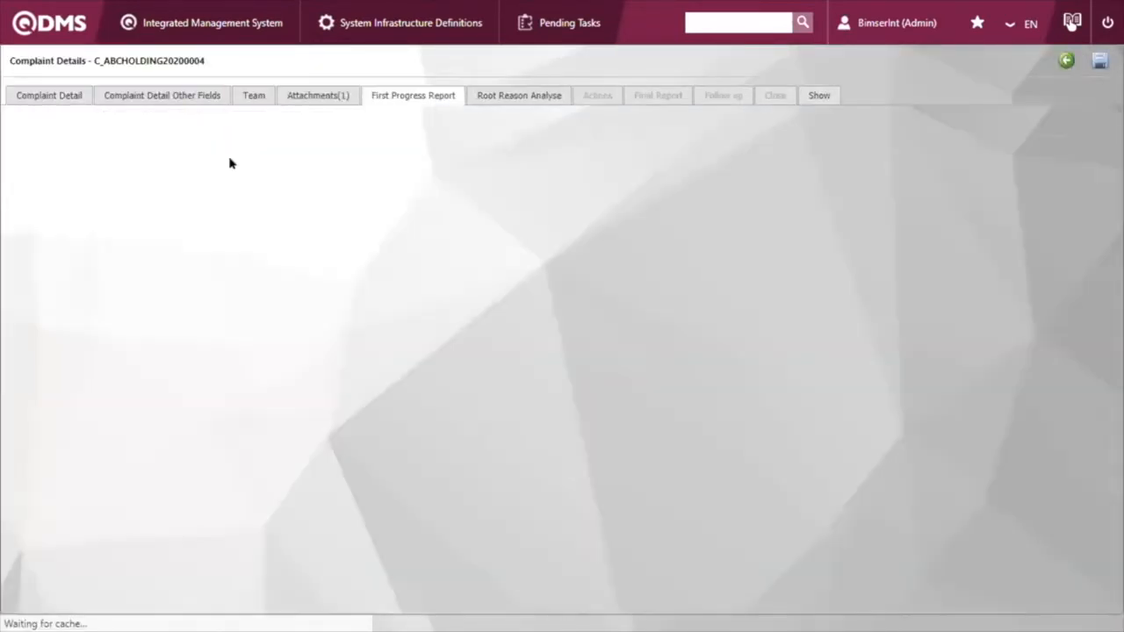
Step: Review the complaint's description and details, its assigned team and its attached files
{"action": "left_click", "coordinate": [57, 97]}
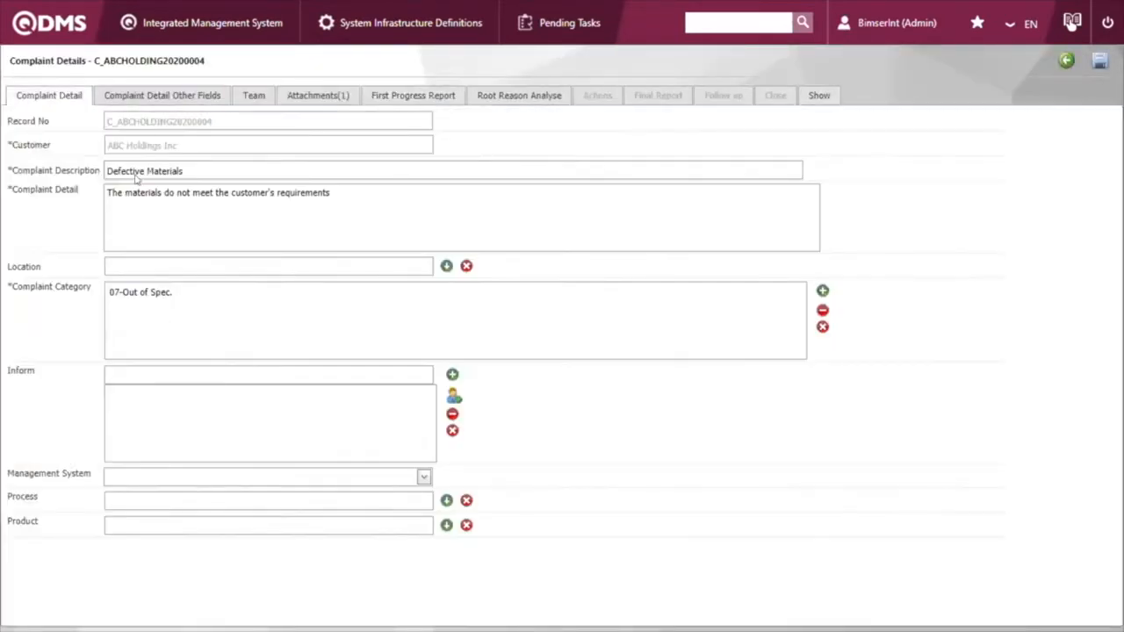
{"action": "left_click_drag", "start_coordinate": [128, 167], "coordinate": [186, 170]}
{"action": "left_click", "coordinate": [184, 171]}
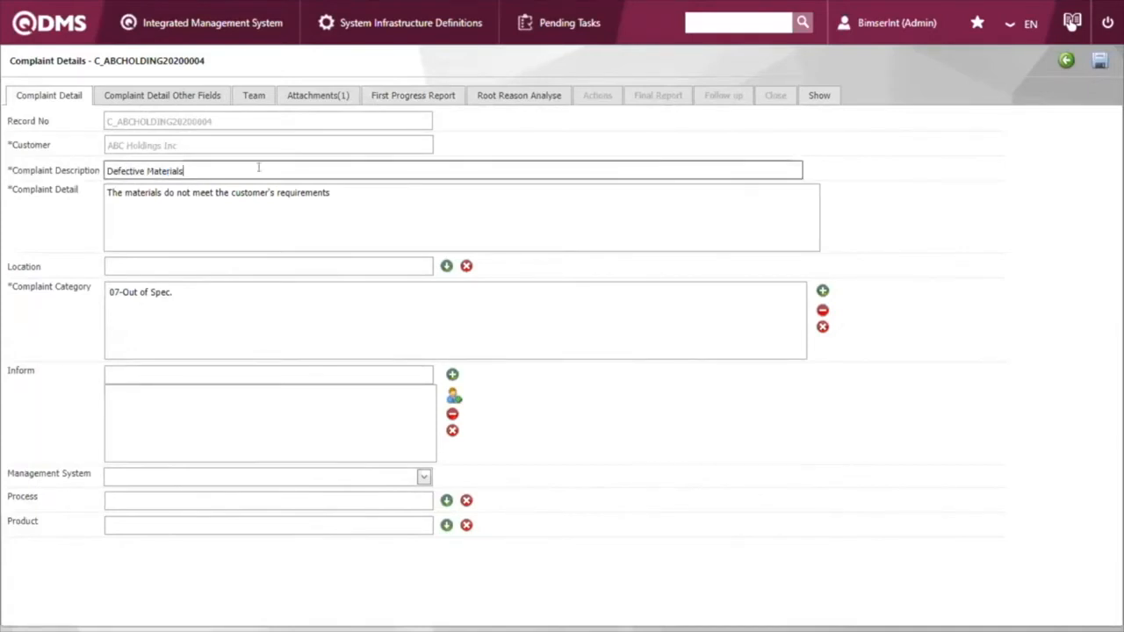
{"action": "left_click", "coordinate": [253, 97]}
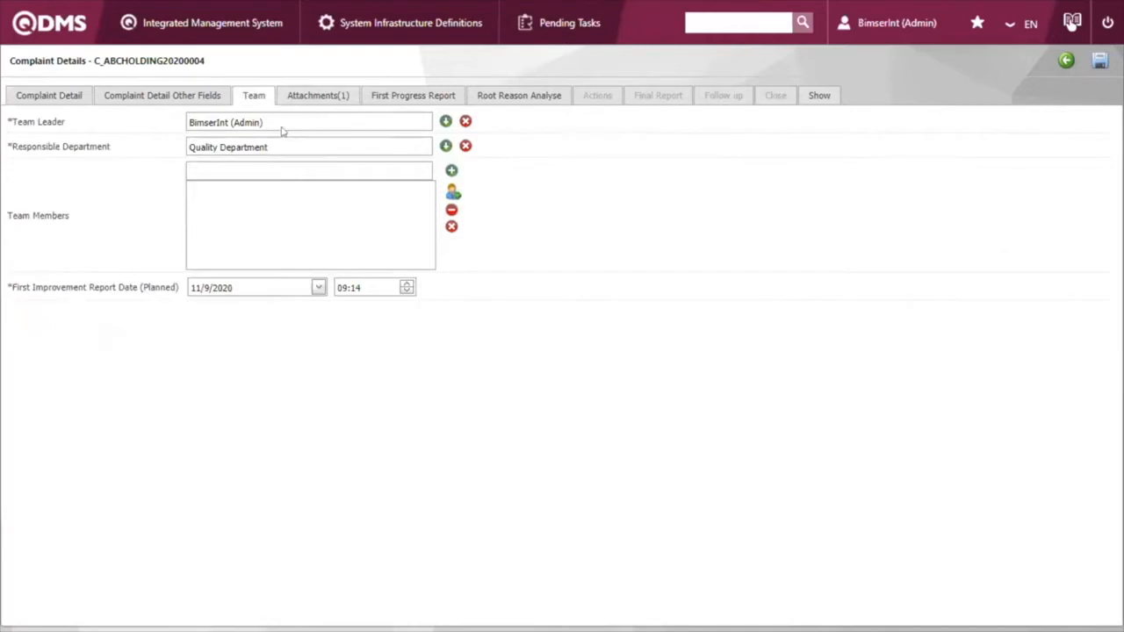
{"action": "left_click", "coordinate": [321, 99]}
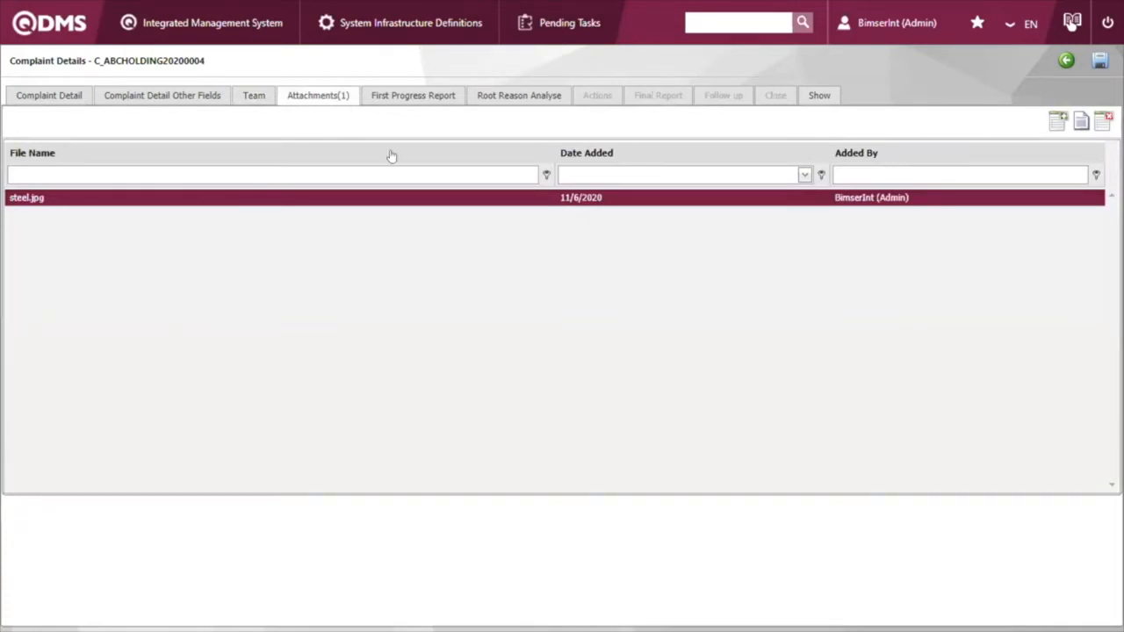
Step: Start a new CAPA record from the complaint's first progress report and set its CAPA source to Customer Claims
{"action": "left_click", "coordinate": [404, 98]}
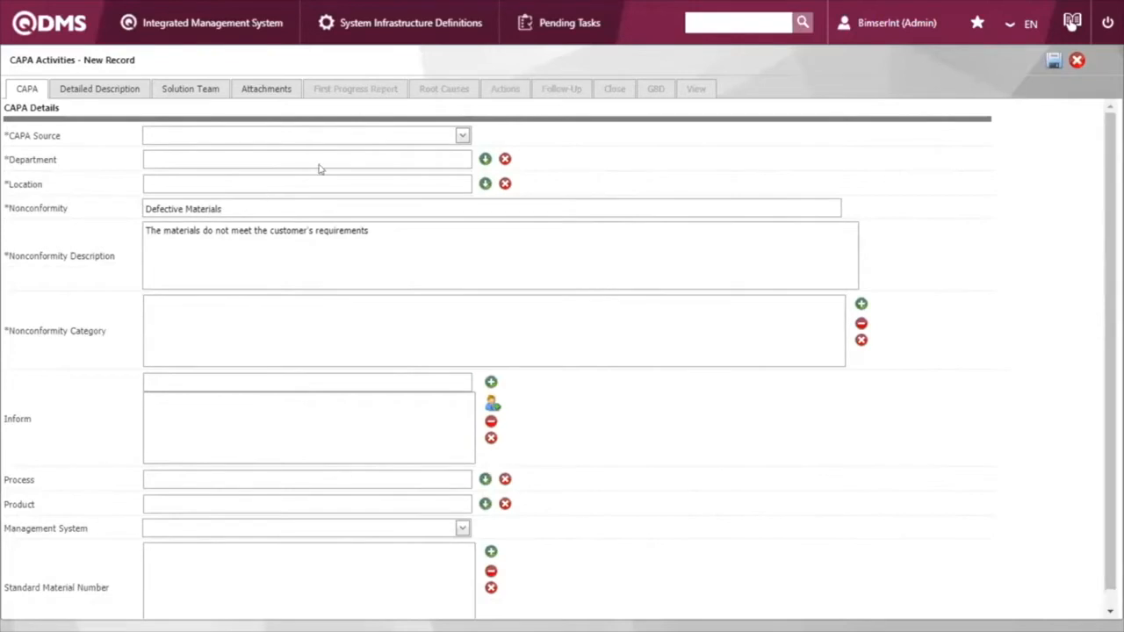
{"action": "left_click", "coordinate": [458, 133]}
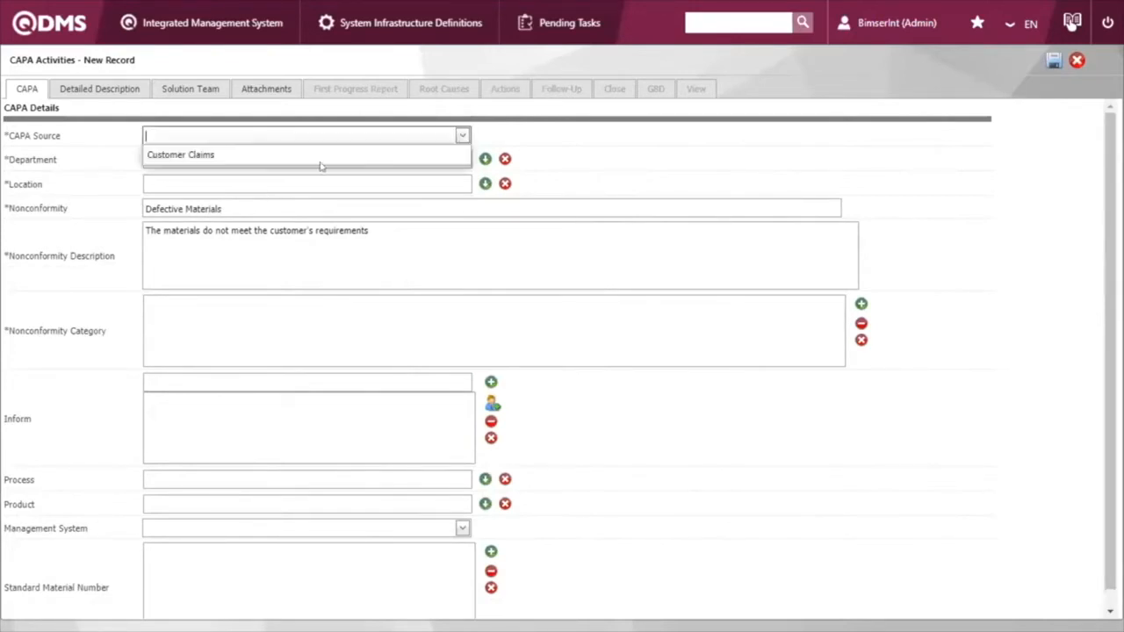
{"action": "left_click", "coordinate": [316, 153]}
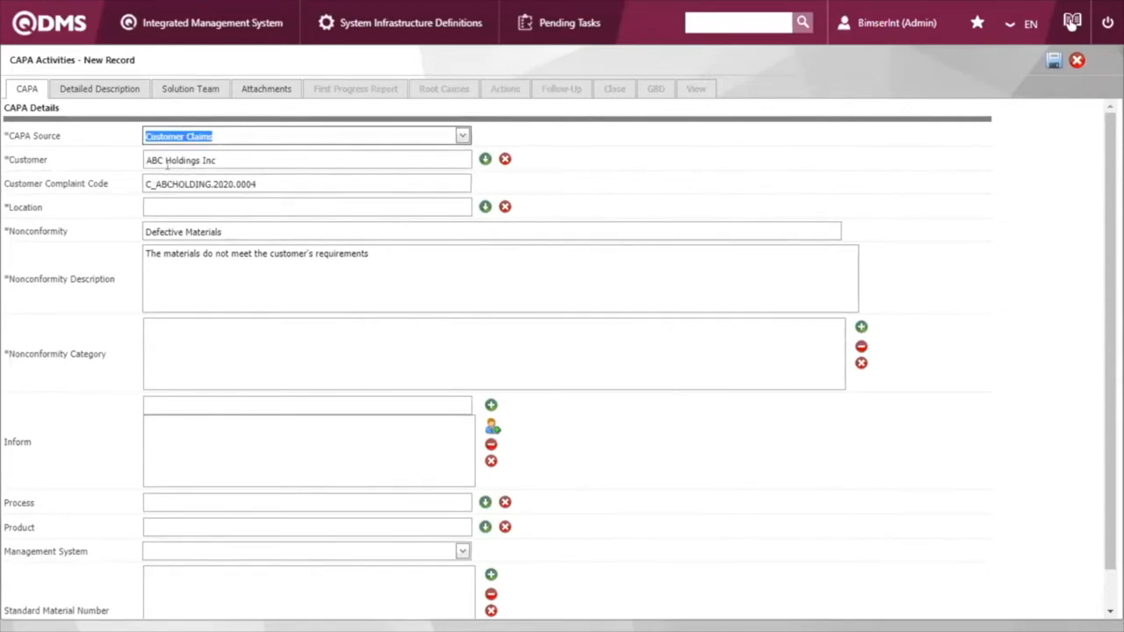
Step: Check the customer, nonconformity and description carried over from the complaint into the new CAPA record
{"action": "left_click", "coordinate": [219, 157]}
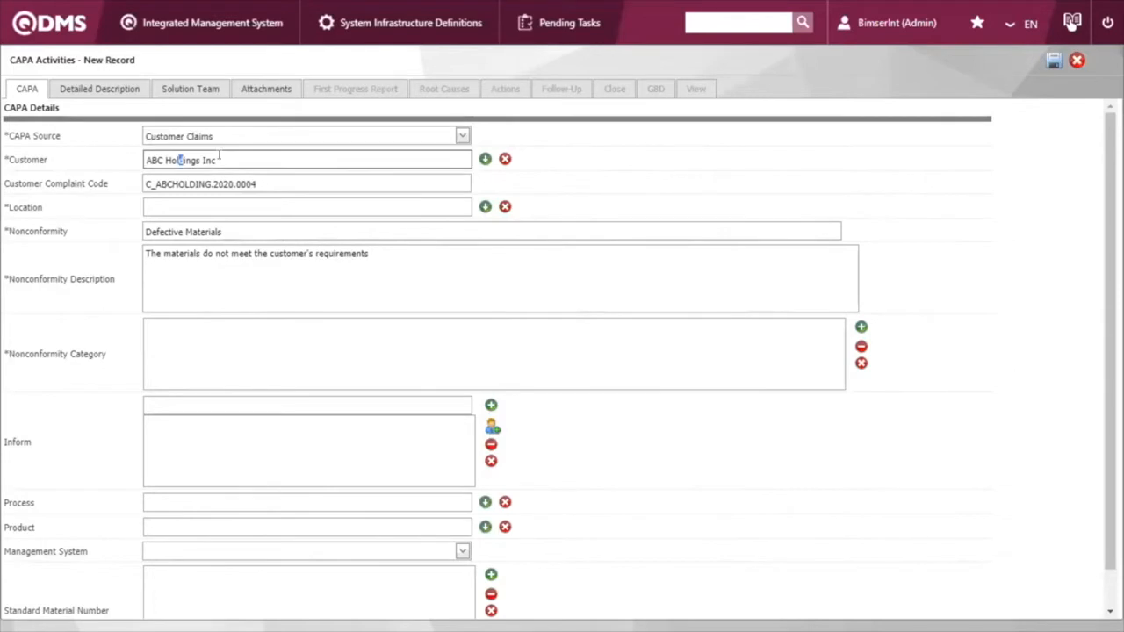
{"action": "left_click", "coordinate": [91, 232]}
{"action": "left_click", "coordinate": [252, 175]}
{"action": "left_click", "coordinate": [431, 249]}
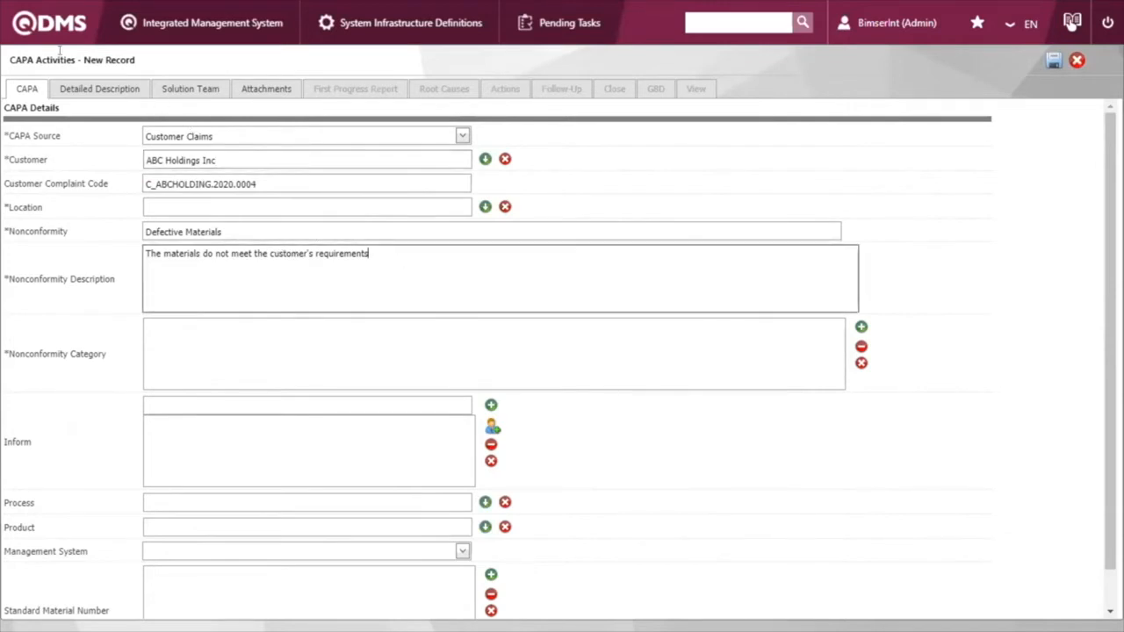
{"action": "left_click_drag", "start_coordinate": [93, 54], "coordinate": [247, 105]}
{"action": "left_click", "coordinate": [116, 53]}
{"action": "left_click", "coordinate": [247, 105]}
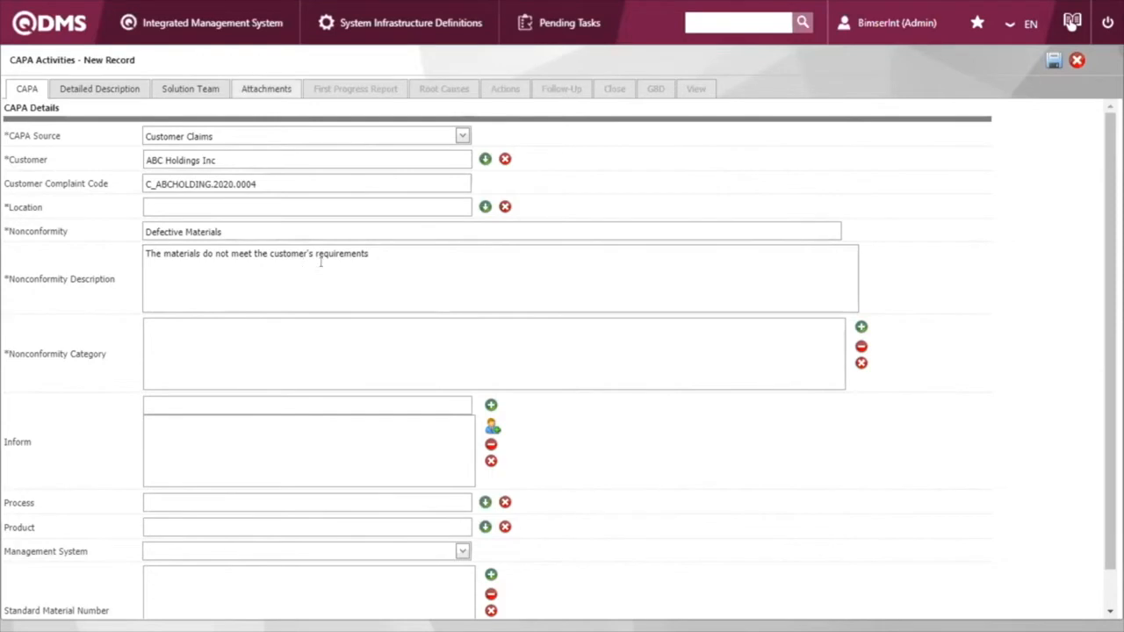
Step: Set the CAPA's nonconformity category to 05-Production Unsuitability
{"action": "left_click", "coordinate": [334, 349]}
{"action": "left_click", "coordinate": [861, 327]}
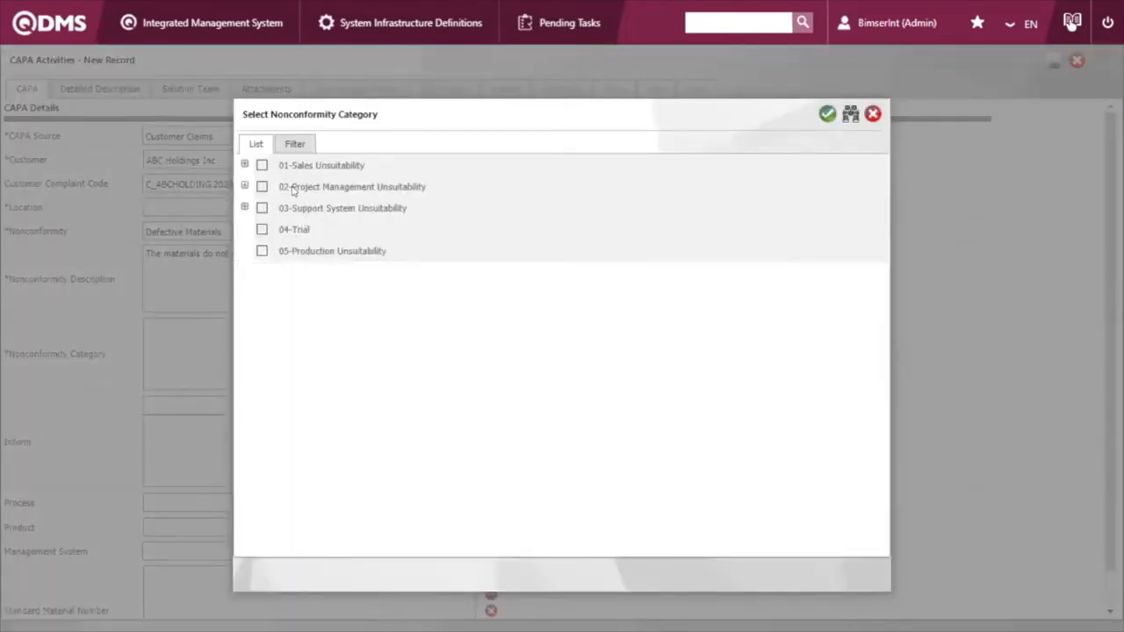
{"action": "left_click", "coordinate": [261, 252]}
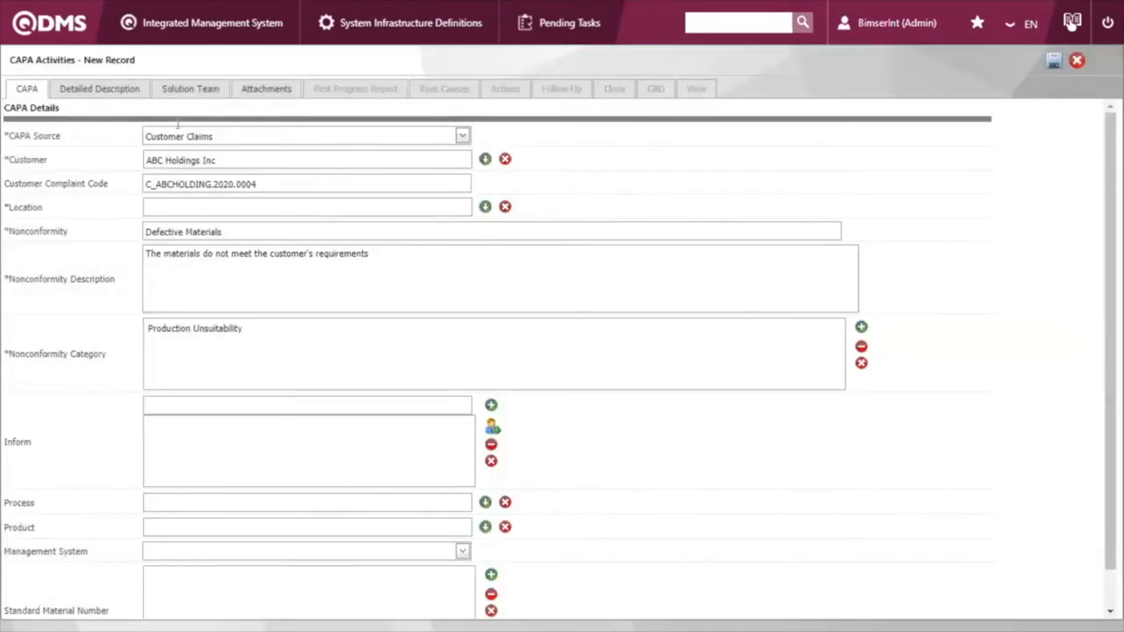
Step: Check the CAPA's solution team and upload the steel JPG image from Downloads as an attachment
{"action": "left_click", "coordinate": [183, 88]}
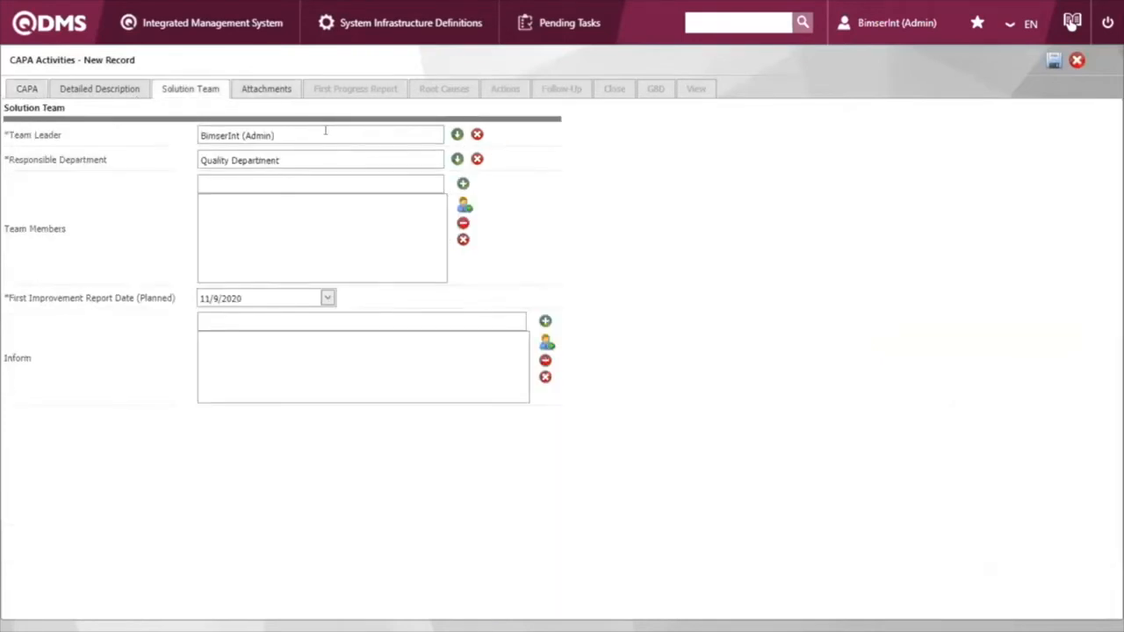
{"action": "left_click", "coordinate": [281, 91]}
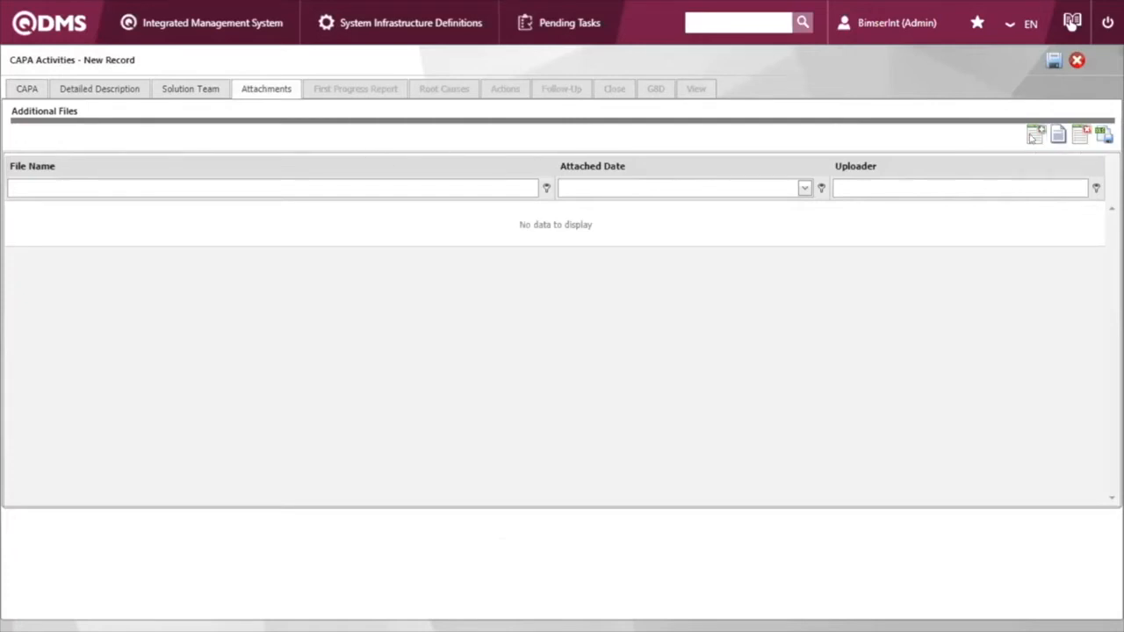
{"action": "left_click", "coordinate": [1035, 134]}
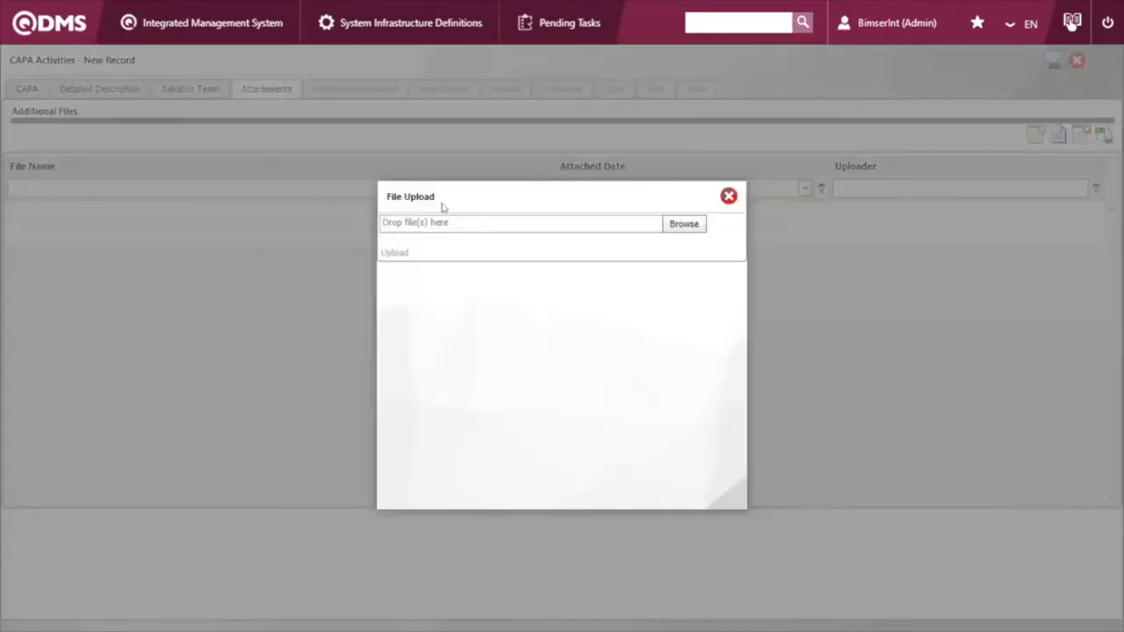
{"action": "left_click", "coordinate": [672, 225]}
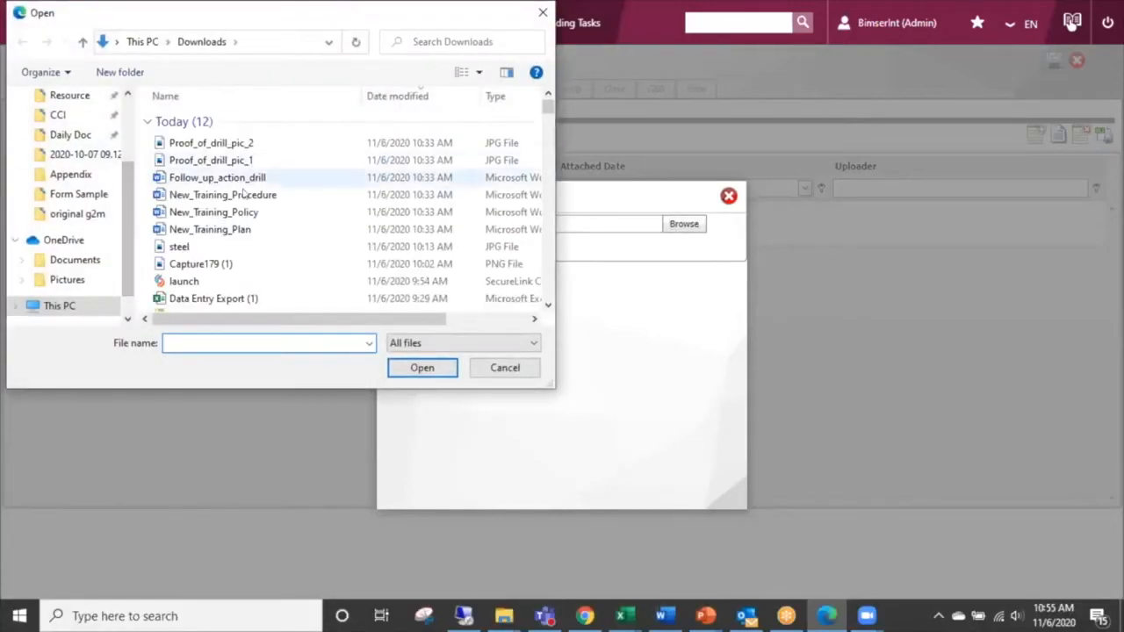
{"action": "double_click", "coordinate": [233, 253]}
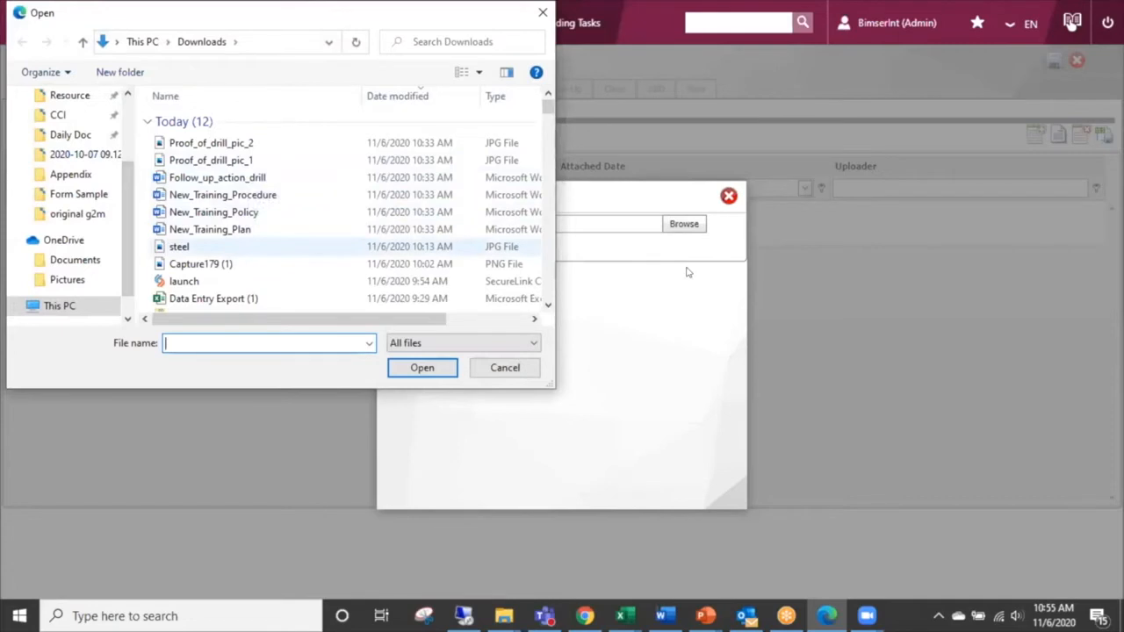
{"action": "left_click", "coordinate": [395, 253]}
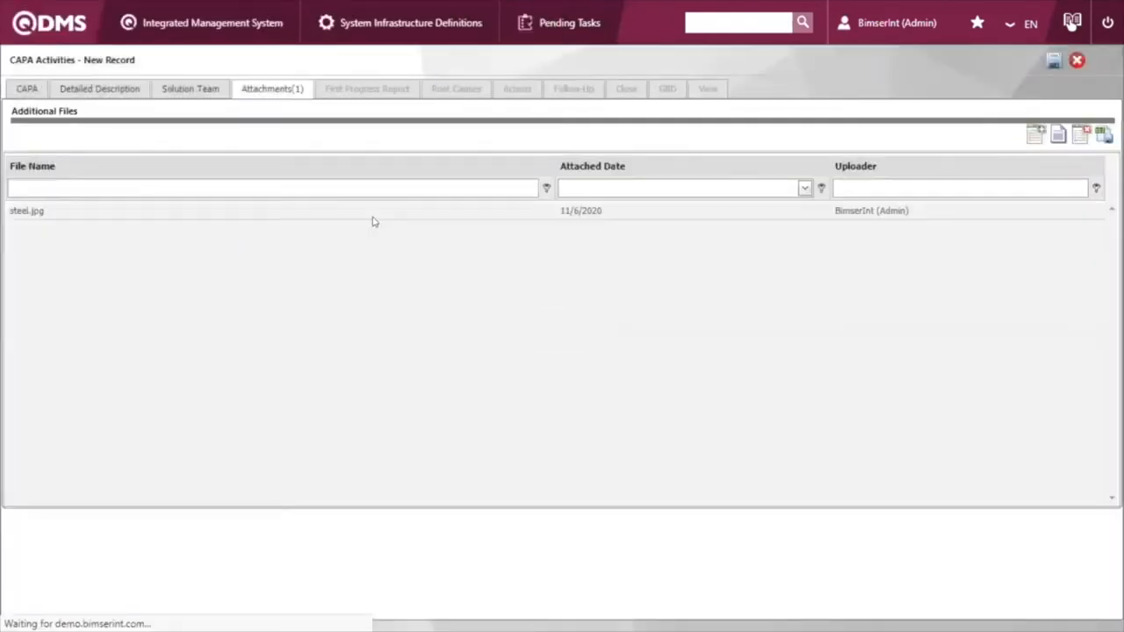
Step: Return from the attachments to the CAPA details and save the new record
{"action": "left_click", "coordinate": [219, 218]}
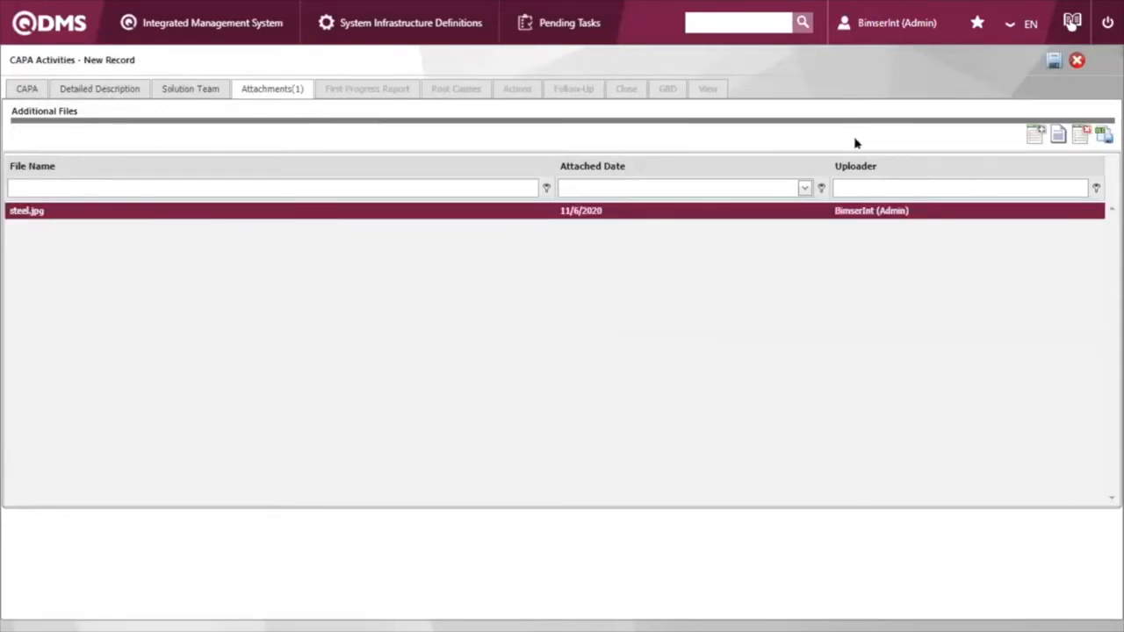
{"action": "left_click", "coordinate": [21, 90]}
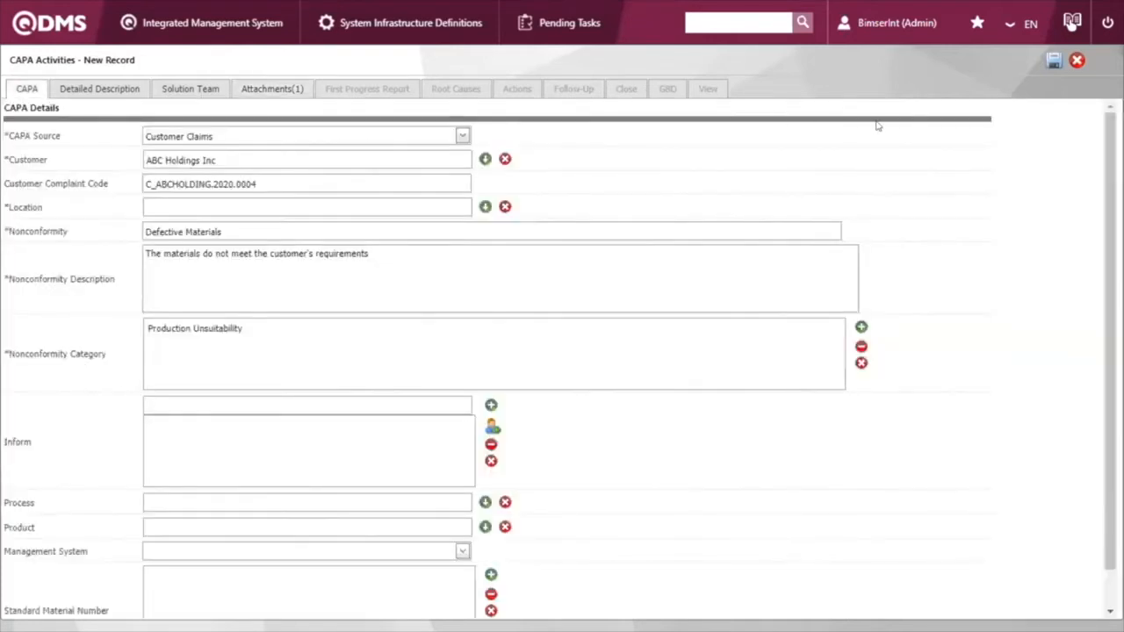
{"action": "left_click", "coordinate": [1052, 63]}
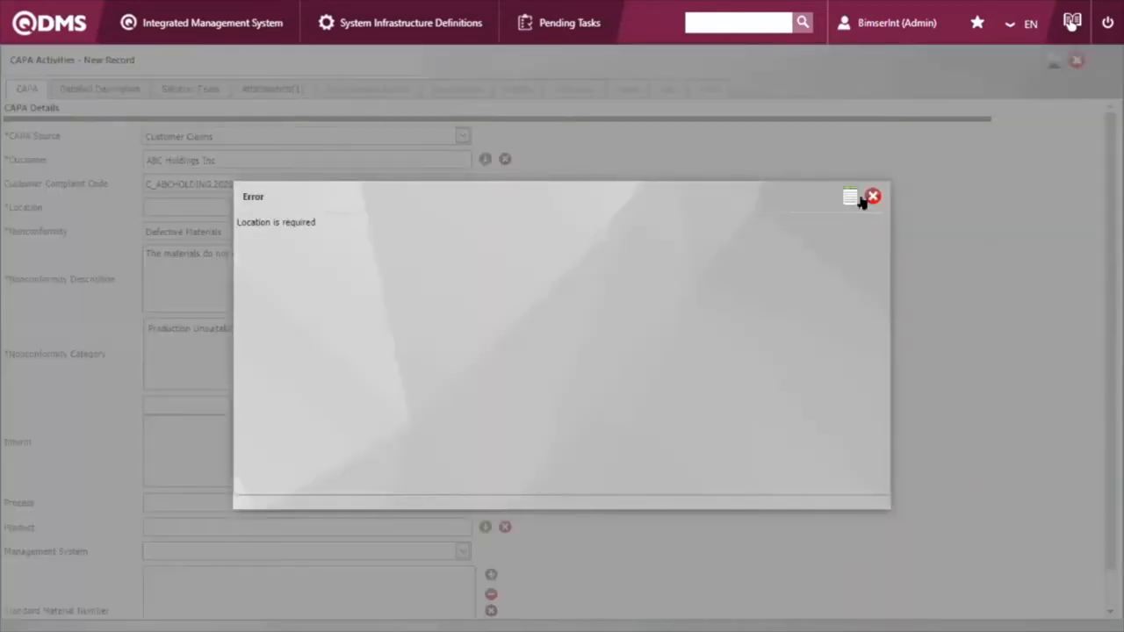
Step: Fill in the required location of the new CAPA as UNITED STATES, save the record and dismiss the message
{"action": "left_click", "coordinate": [873, 194]}
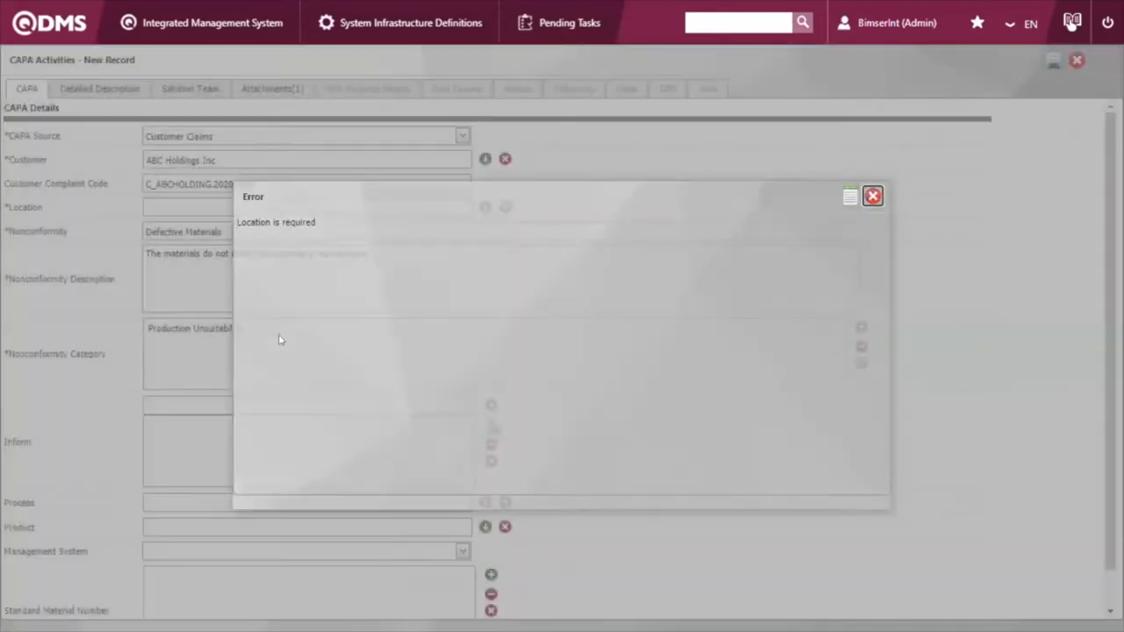
{"action": "scroll", "coordinate": [192, 140], "scroll_direction": "up", "scroll_amount": 1}
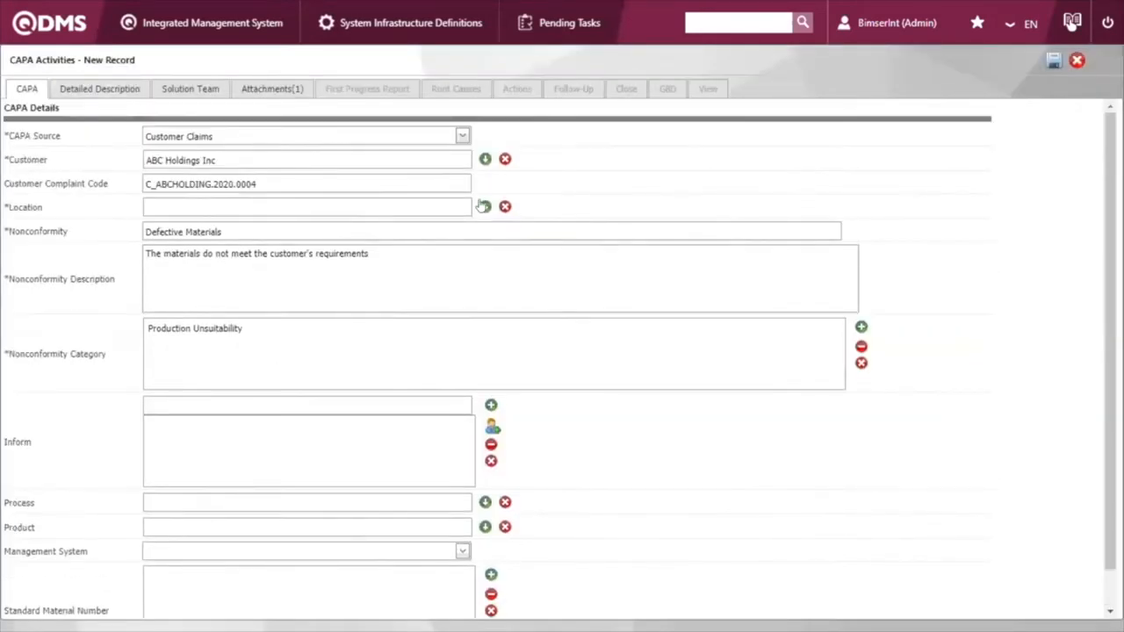
{"action": "left_click", "coordinate": [392, 204]}
{"action": "type", "text": "unit"}
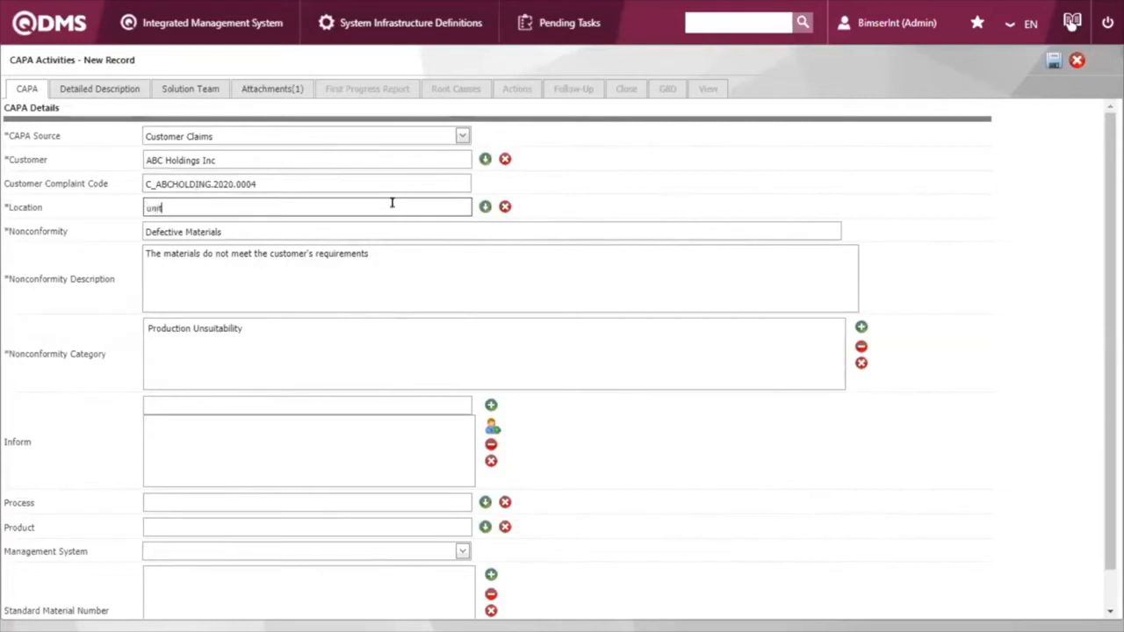
{"action": "type", "text": "ed"}
{"action": "left_click", "coordinate": [246, 240]}
{"action": "left_click", "coordinate": [1052, 63]}
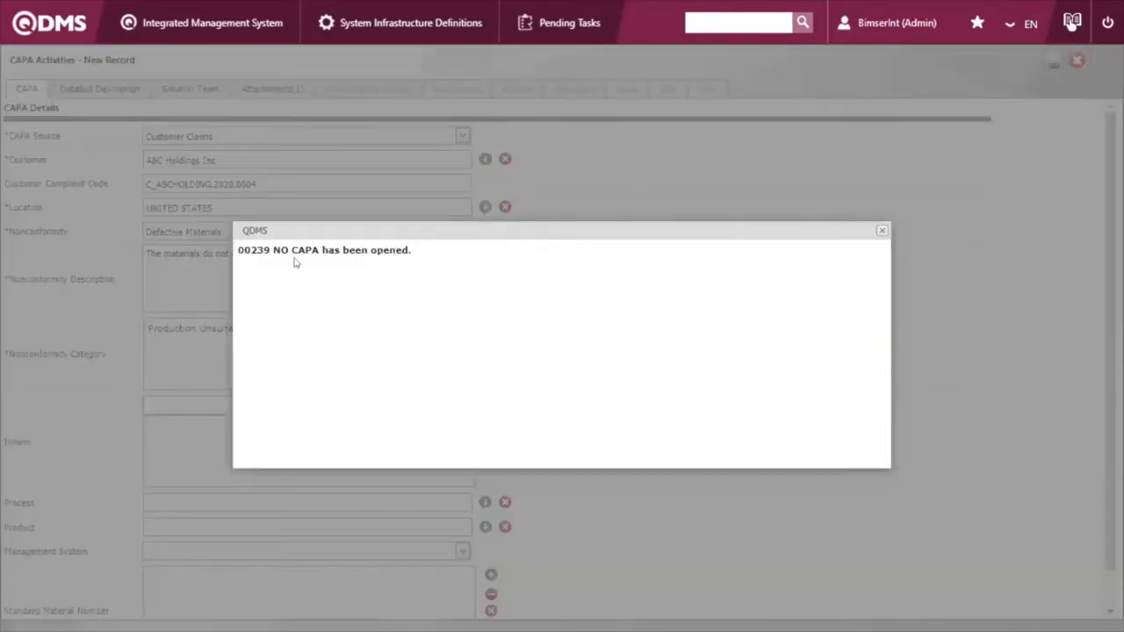
{"action": "left_click", "coordinate": [881, 231]}
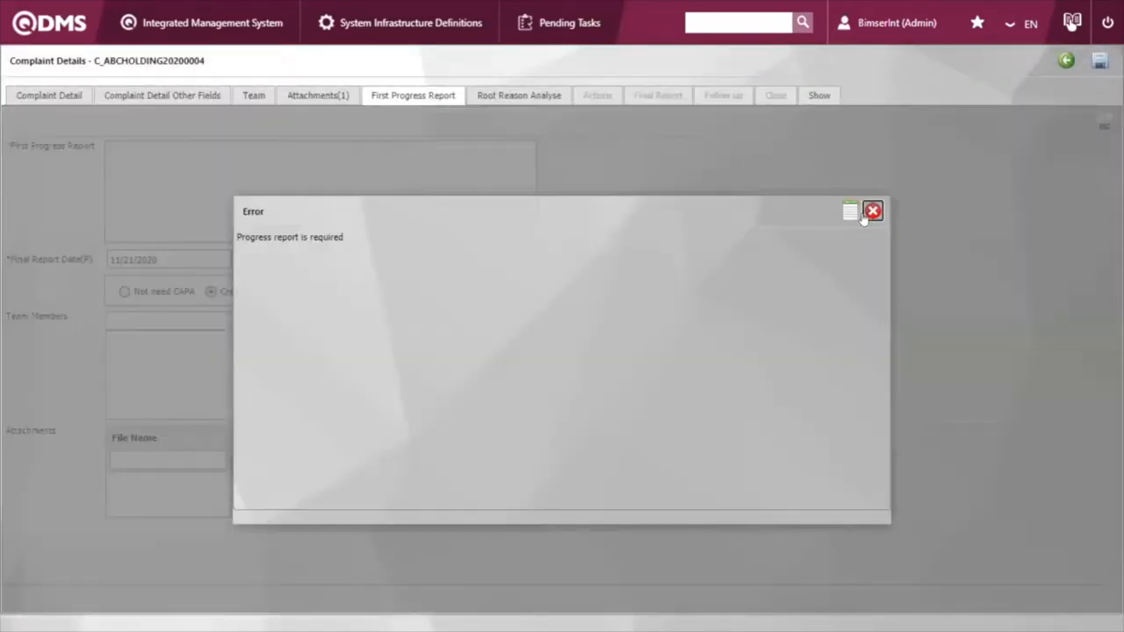
Step: Go to the home dashboard and open the ABC Holdings Defective Materials CAPA from the list of first progress reports to be written
{"action": "left_click", "coordinate": [873, 212]}
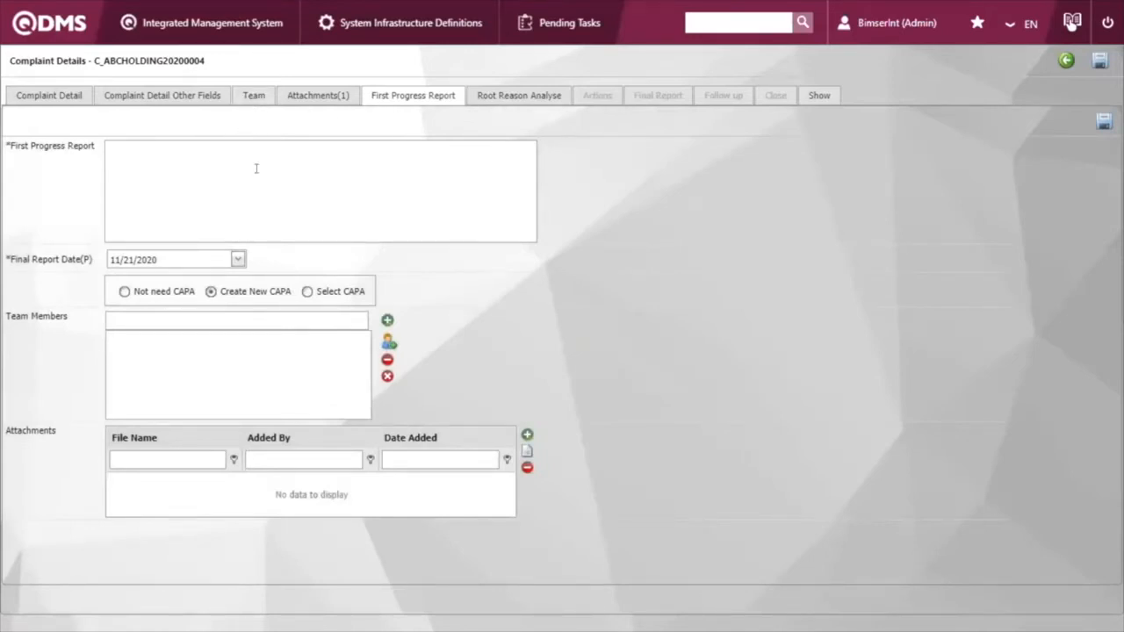
{"action": "left_click", "coordinate": [402, 150]}
{"action": "left_click", "coordinate": [76, 29]}
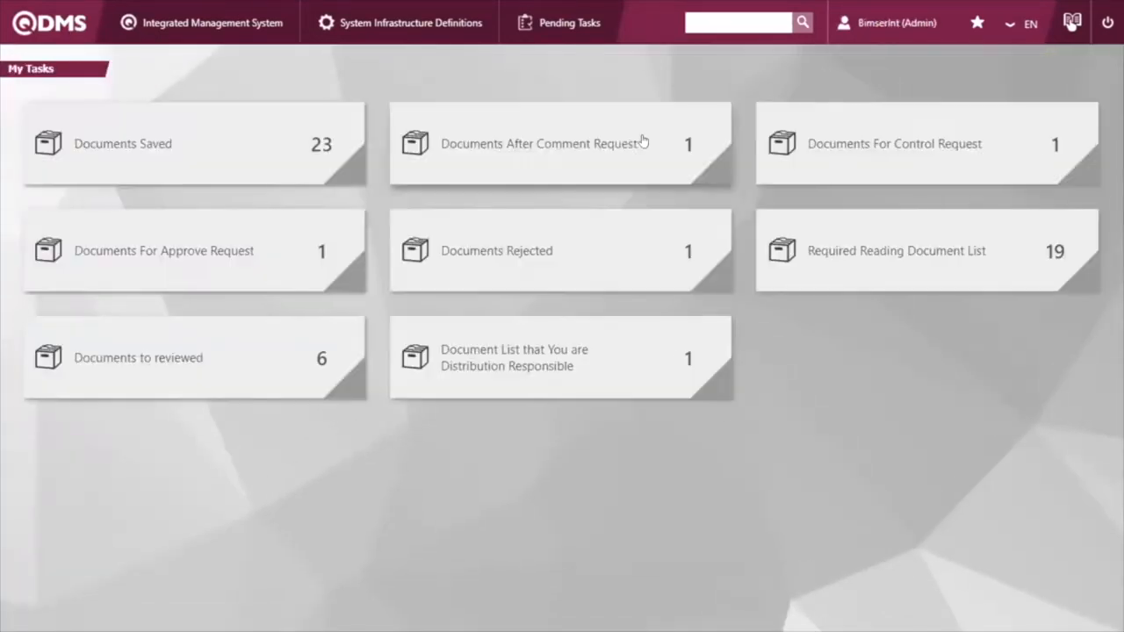
{"action": "scroll", "coordinate": [689, 128], "scroll_direction": "down", "scroll_amount": 9}
{"action": "left_click", "coordinate": [606, 105]}
{"action": "left_click", "coordinate": [606, 105]}
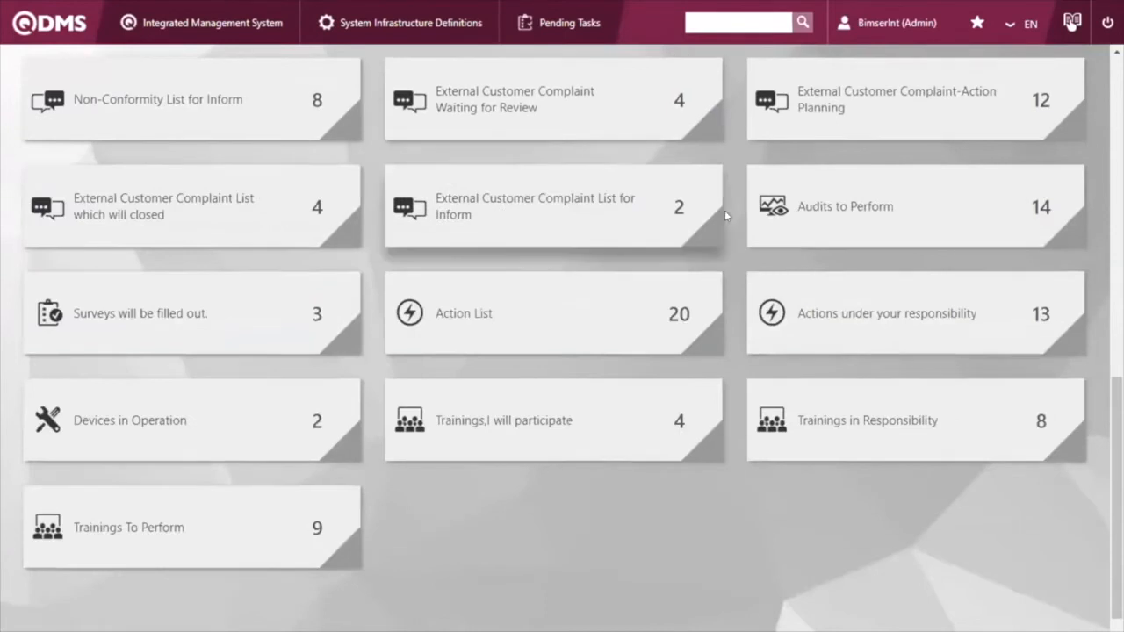
{"action": "scroll", "coordinate": [725, 212], "scroll_direction": "up", "scroll_amount": 9}
{"action": "scroll", "coordinate": [722, 217], "scroll_direction": "down", "scroll_amount": 1}
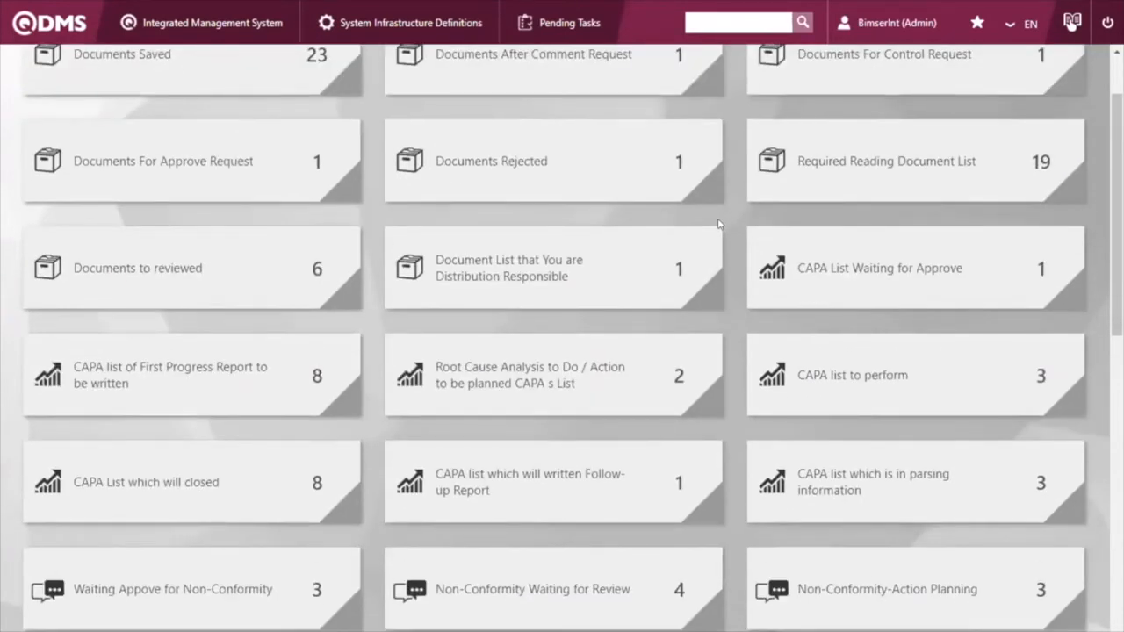
{"action": "scroll", "coordinate": [719, 224], "scroll_direction": "down", "scroll_amount": 1}
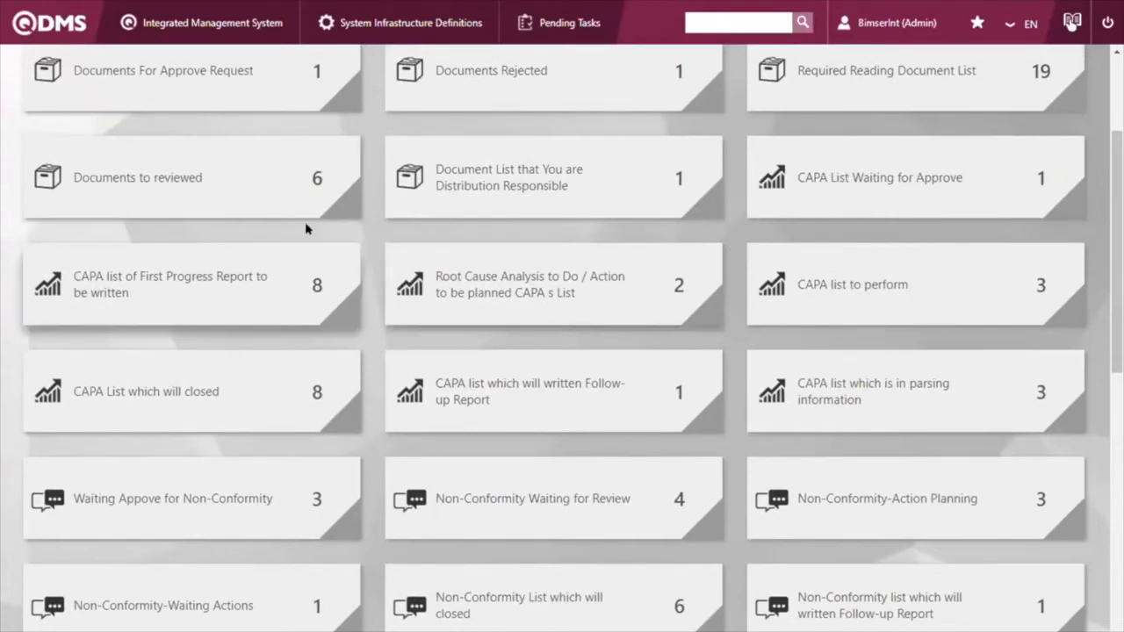
{"action": "left_click", "coordinate": [307, 255]}
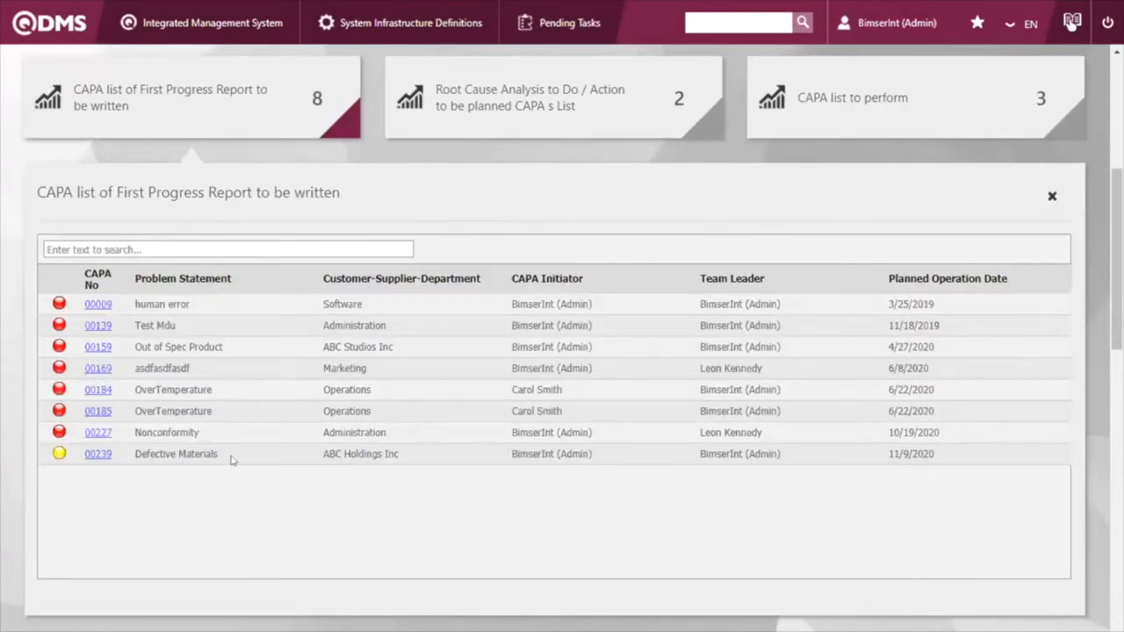
{"action": "left_click", "coordinate": [97, 454]}
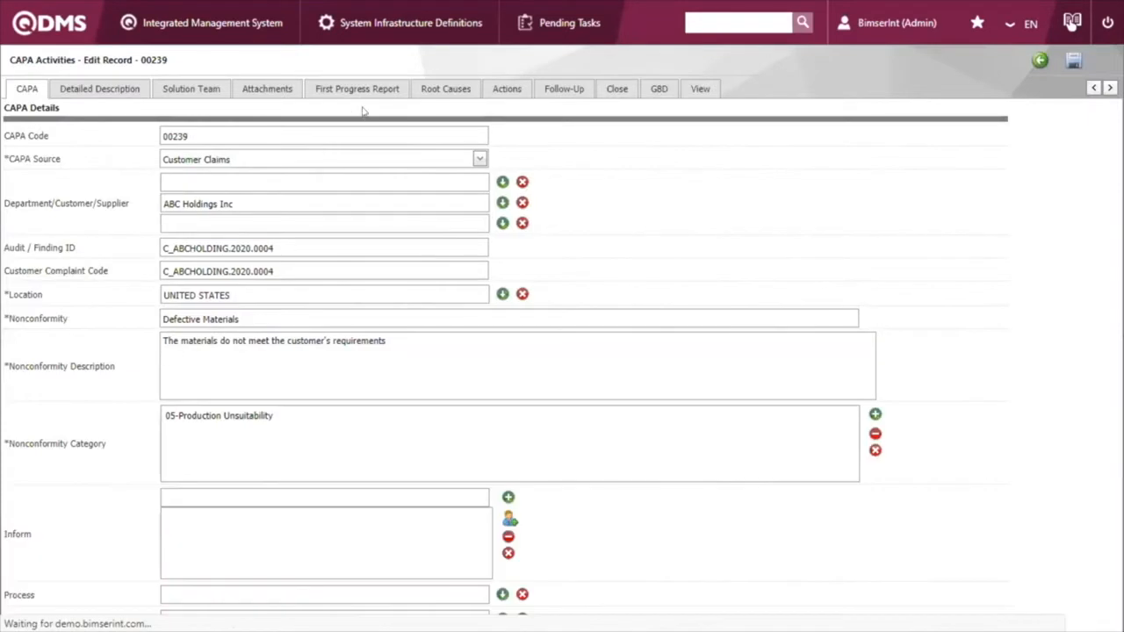
Step: Begin the CAPA's first progress report with "Customer ABC company order the steels with the Invoice #" followed by the invoice number
{"action": "left_click", "coordinate": [362, 91]}
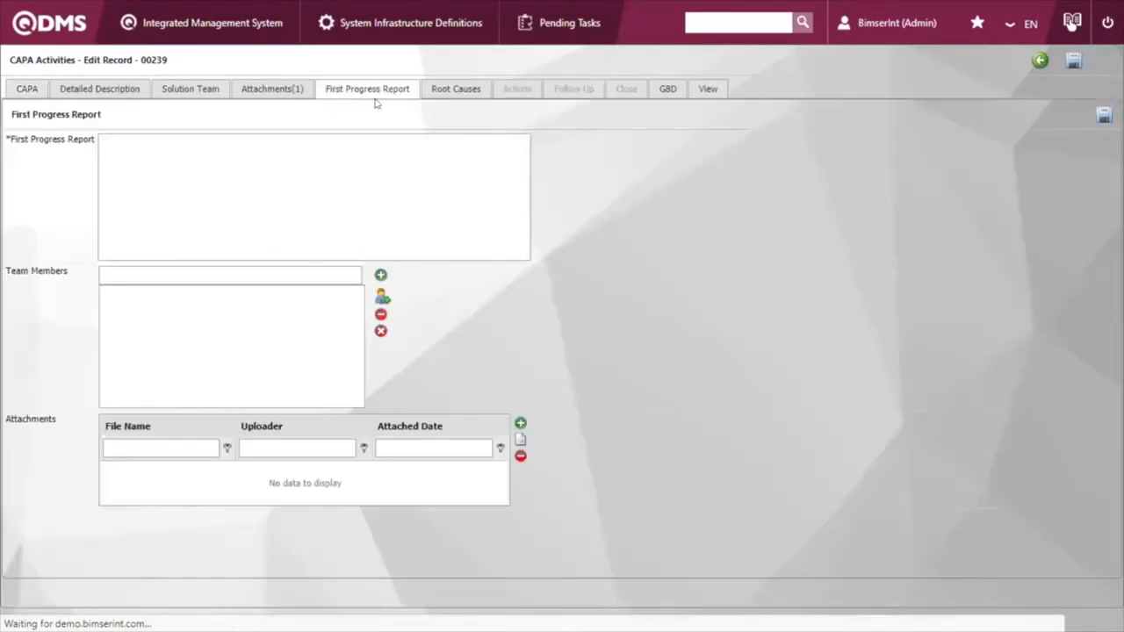
{"action": "left_click", "coordinate": [318, 158]}
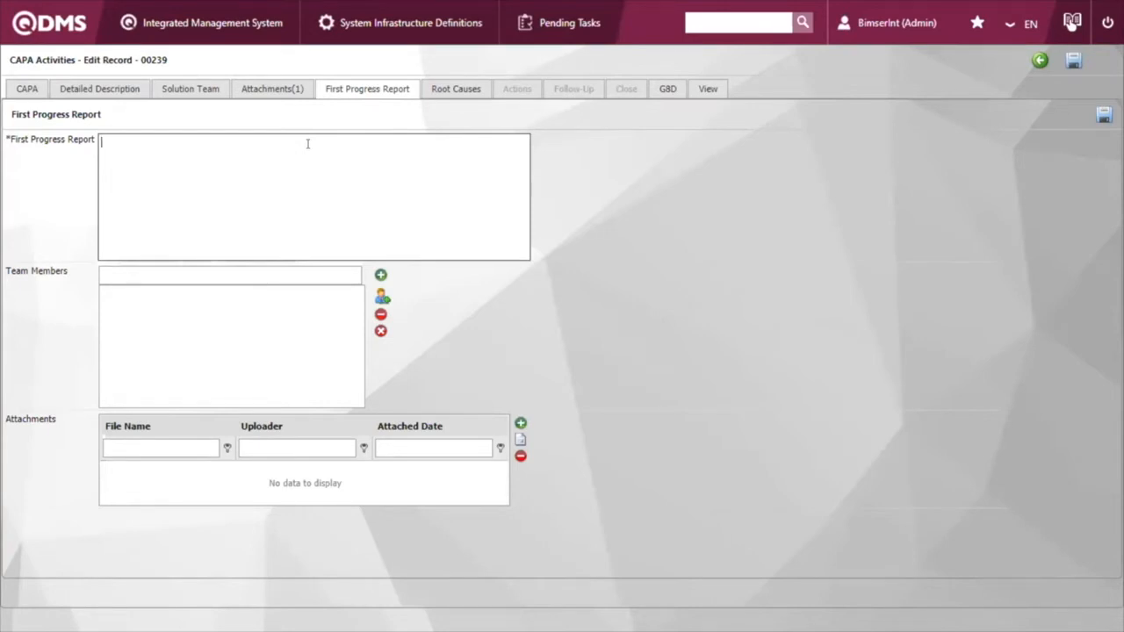
{"action": "type", "text": "Cum"}
{"action": "type", "text": "tomer A"}
{"action": "type", "text": "BC"}
{"action": "type", "text": " comp"}
{"action": "type", "text": "any order"}
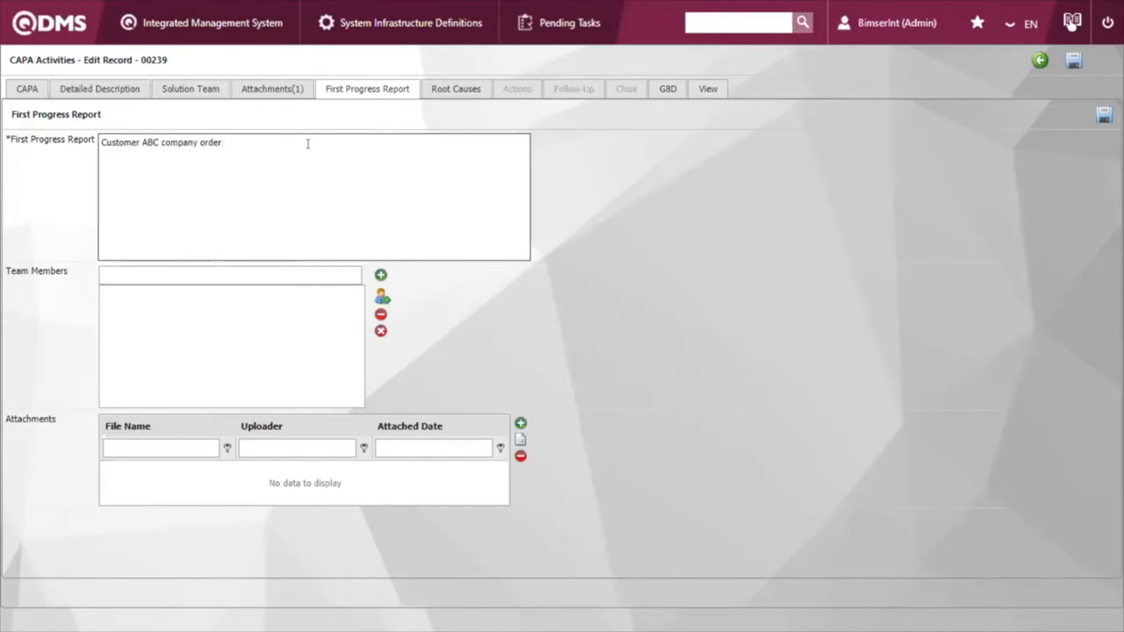
{"action": "type", "text": " the steels with the PO"}
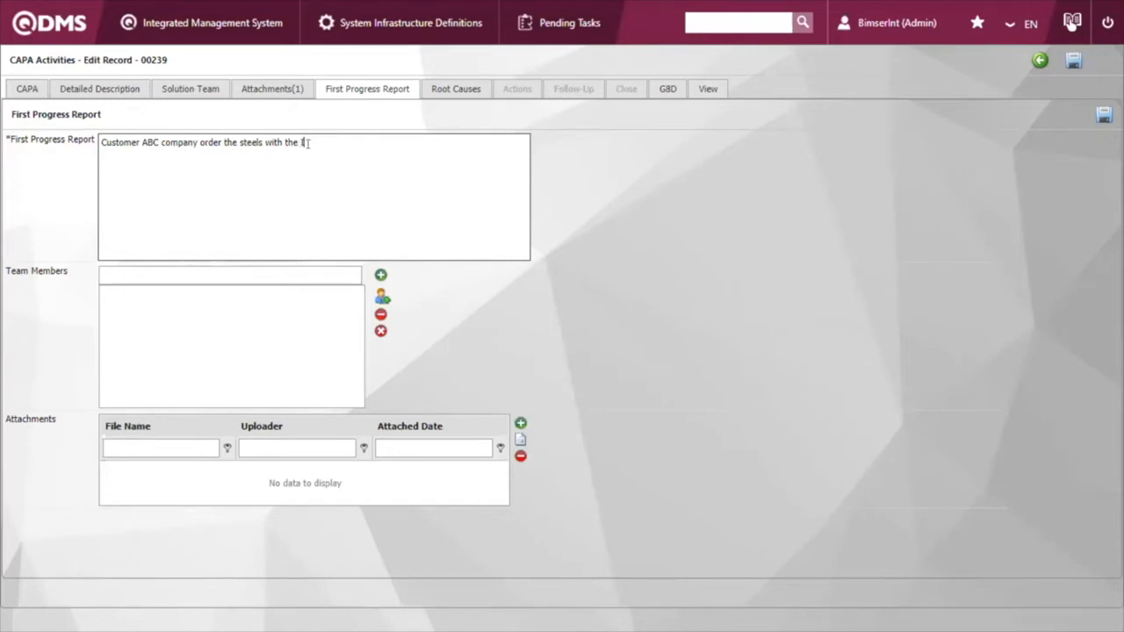
{"action": "type", "text": "oice"}
{"action": "type", "text": " # 123"}
Step: Add the line "Steel does not meet the requirements." to the first progress report
{"action": "type", "text": "eel"}
{"action": "type", "text": " do no"}
{"action": "key", "text": "BackSpace"}
{"action": "key", "text": "BackSpace"}
{"action": "key", "text": "BackSpace"}
{"action": "type", "text": "es"}
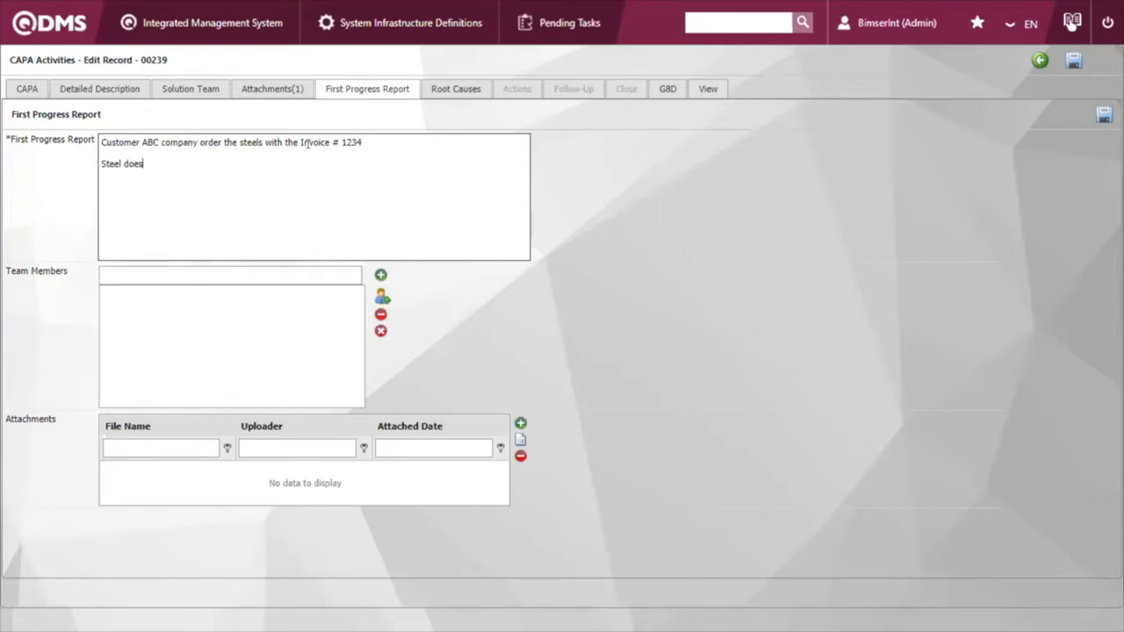
{"action": "type", "text": " not meet the requirements."}
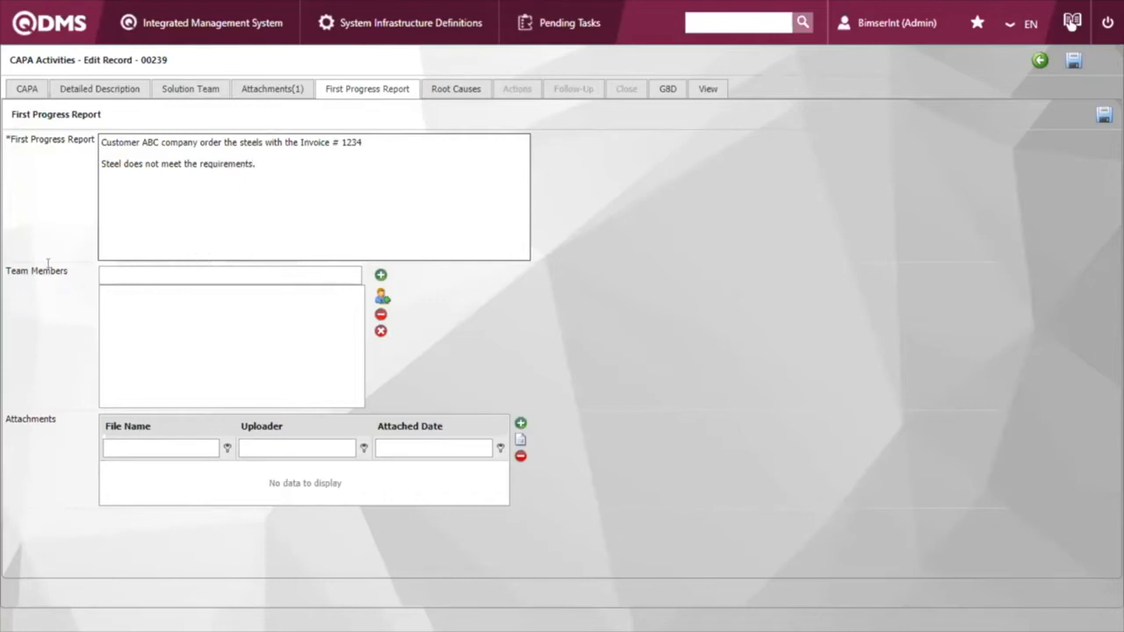
{"action": "left_click_drag", "start_coordinate": [49, 271], "coordinate": [75, 282]}
{"action": "left_click", "coordinate": [76, 282]}
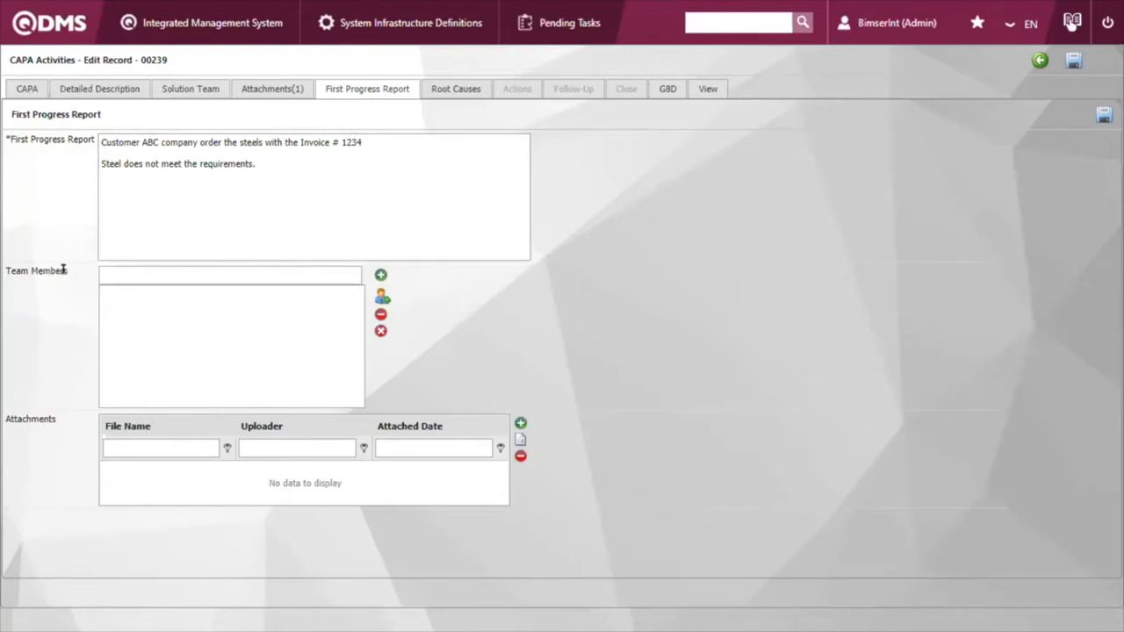
{"action": "left_click", "coordinate": [349, 193]}
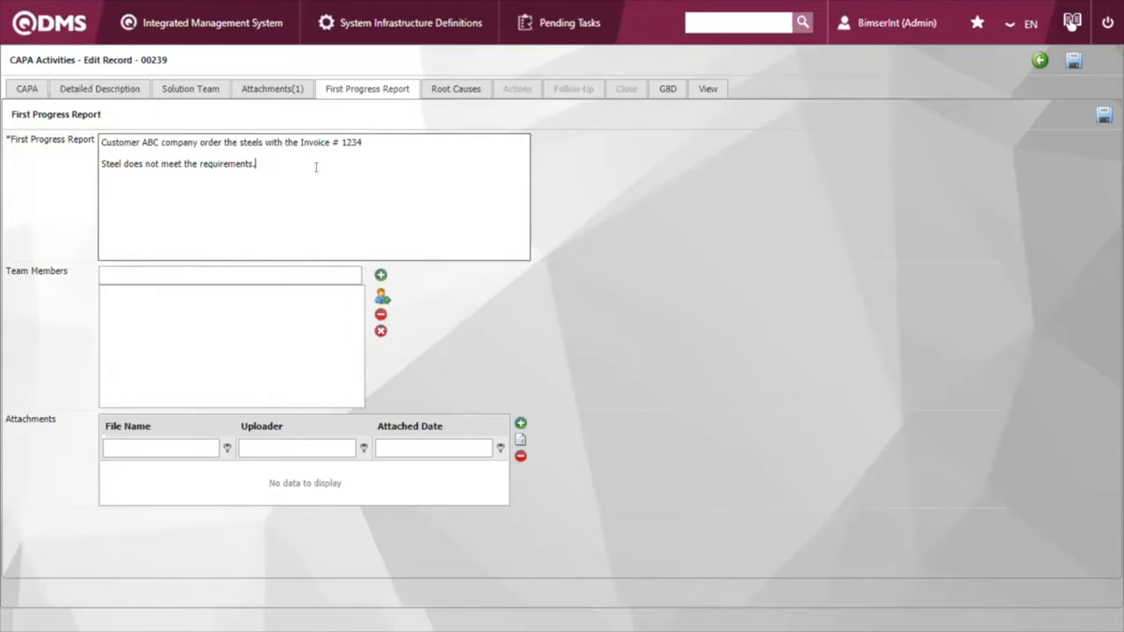
{"action": "left_click", "coordinate": [380, 275]}
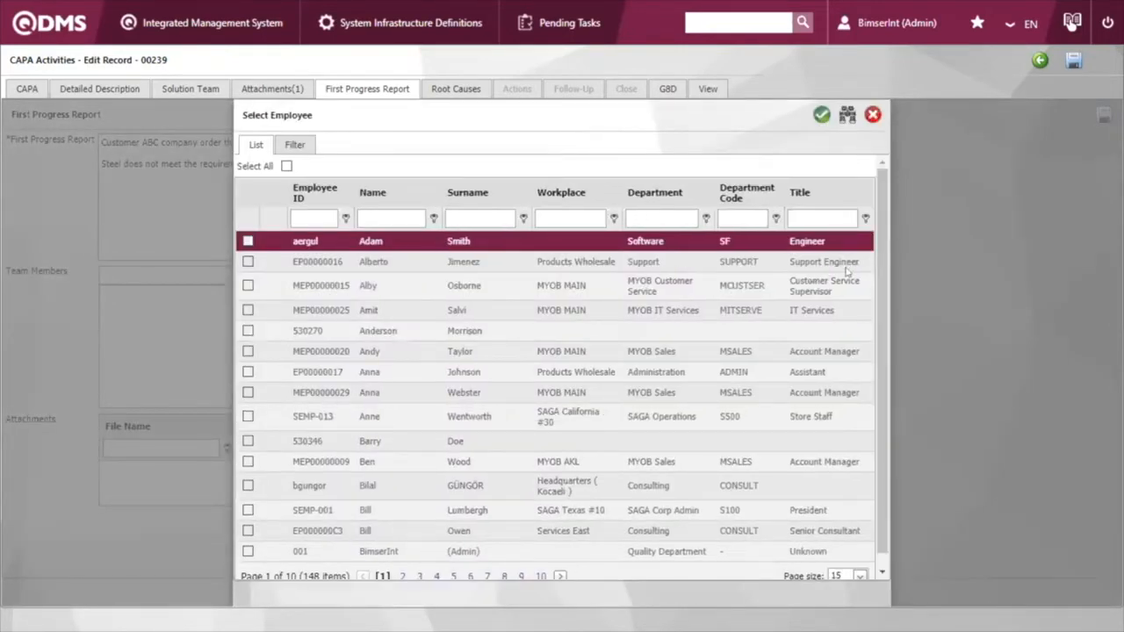
{"action": "left_click", "coordinate": [248, 285]}
{"action": "left_click", "coordinate": [248, 310]}
{"action": "left_click", "coordinate": [247, 331]}
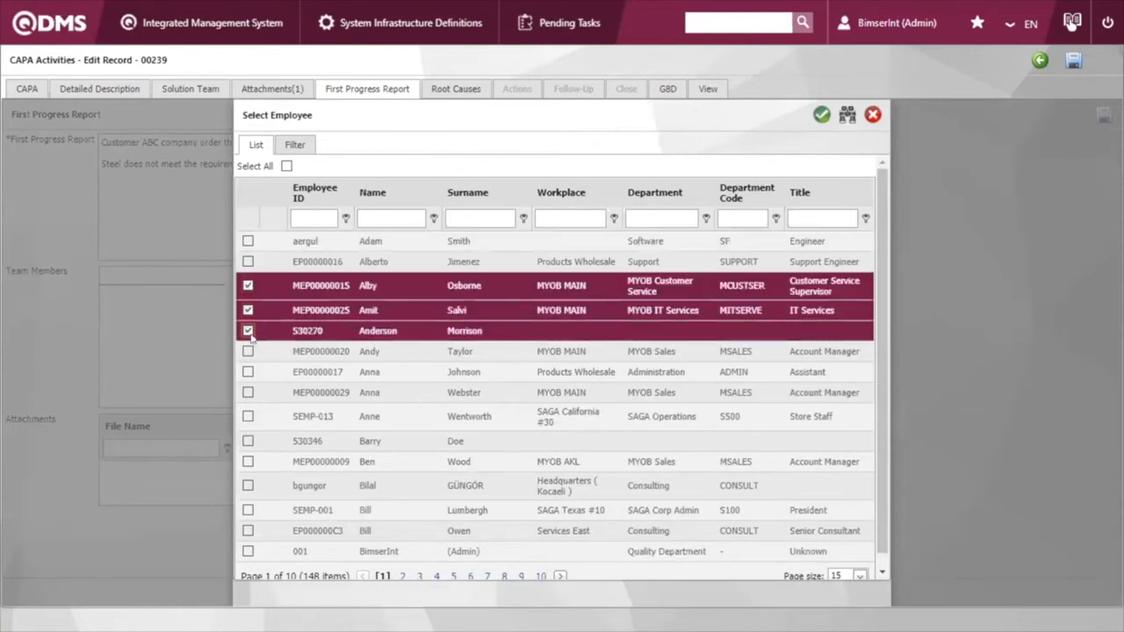
{"action": "left_click", "coordinate": [872, 115]}
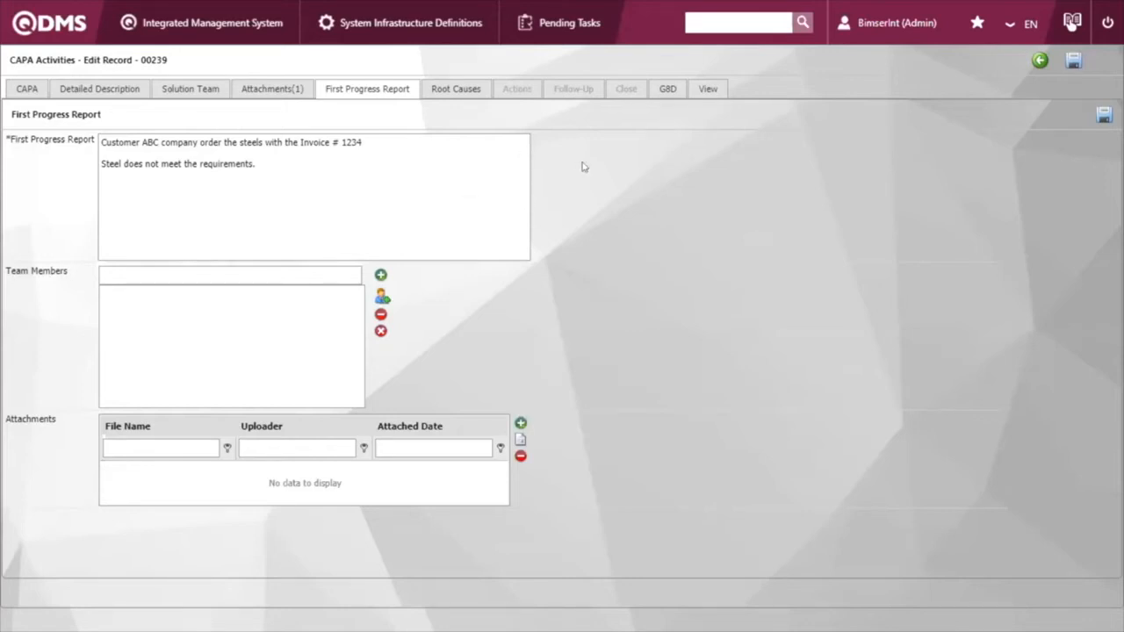
Step: Save the first progress report and start a root cause entry with the reason Lack of training procedures
{"action": "left_click", "coordinate": [1102, 117]}
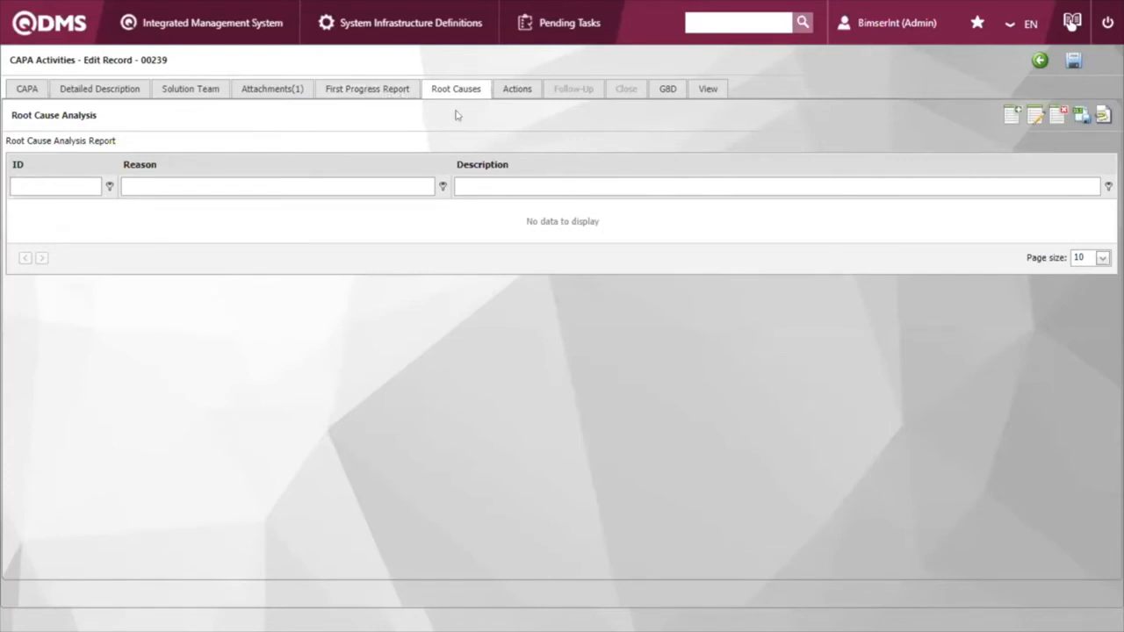
{"action": "left_click", "coordinate": [1010, 115]}
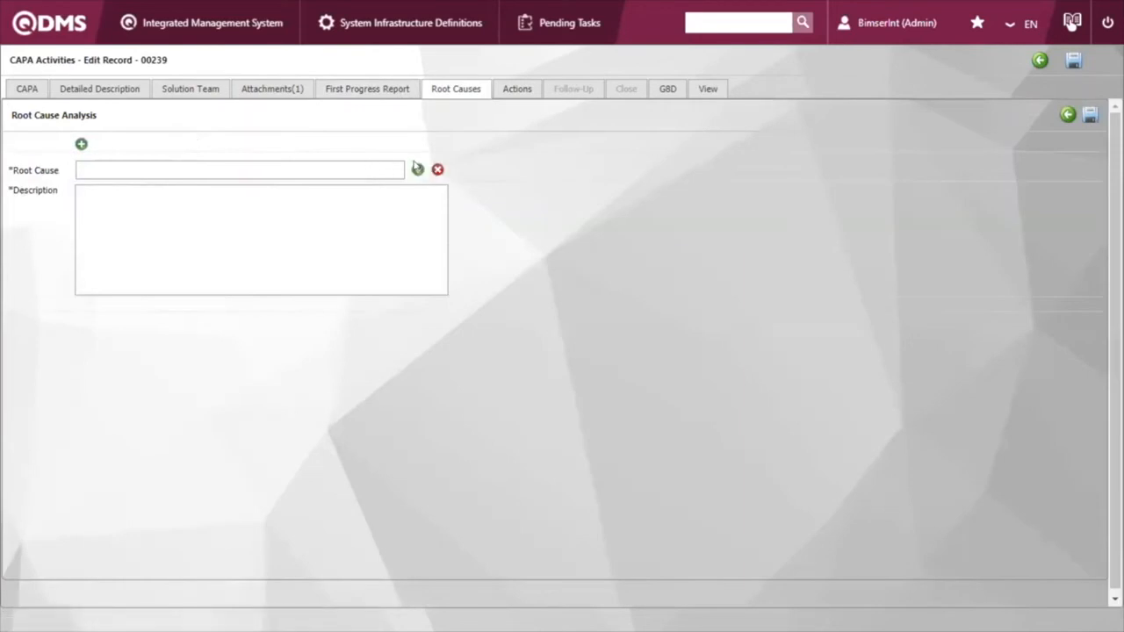
{"action": "left_click", "coordinate": [417, 169]}
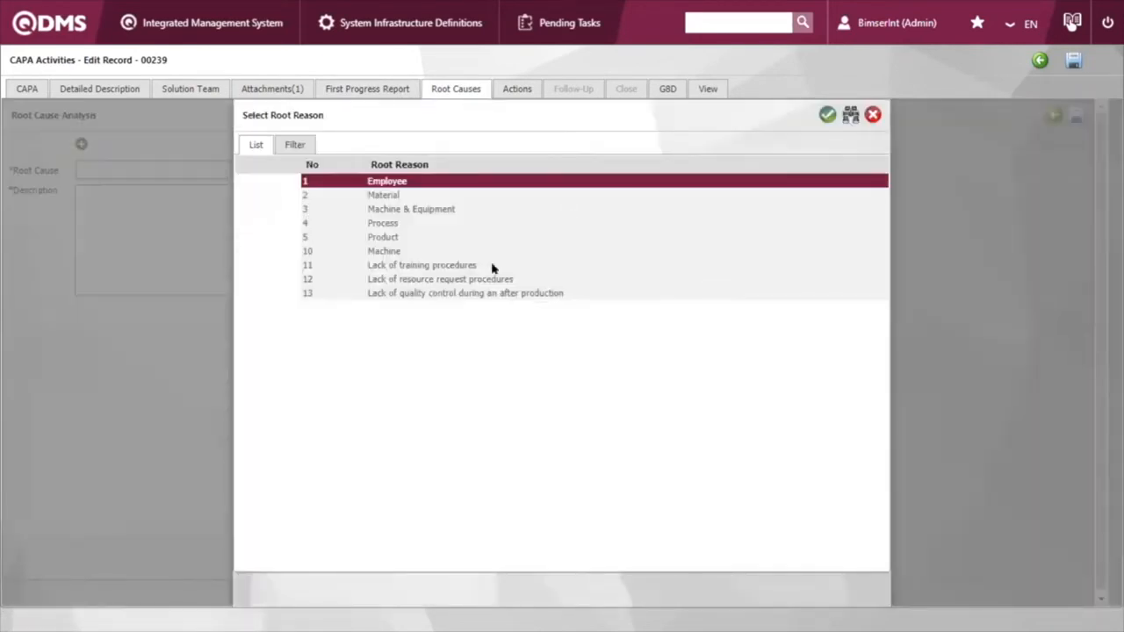
{"action": "left_click", "coordinate": [490, 268]}
{"action": "double_click", "coordinate": [490, 267]}
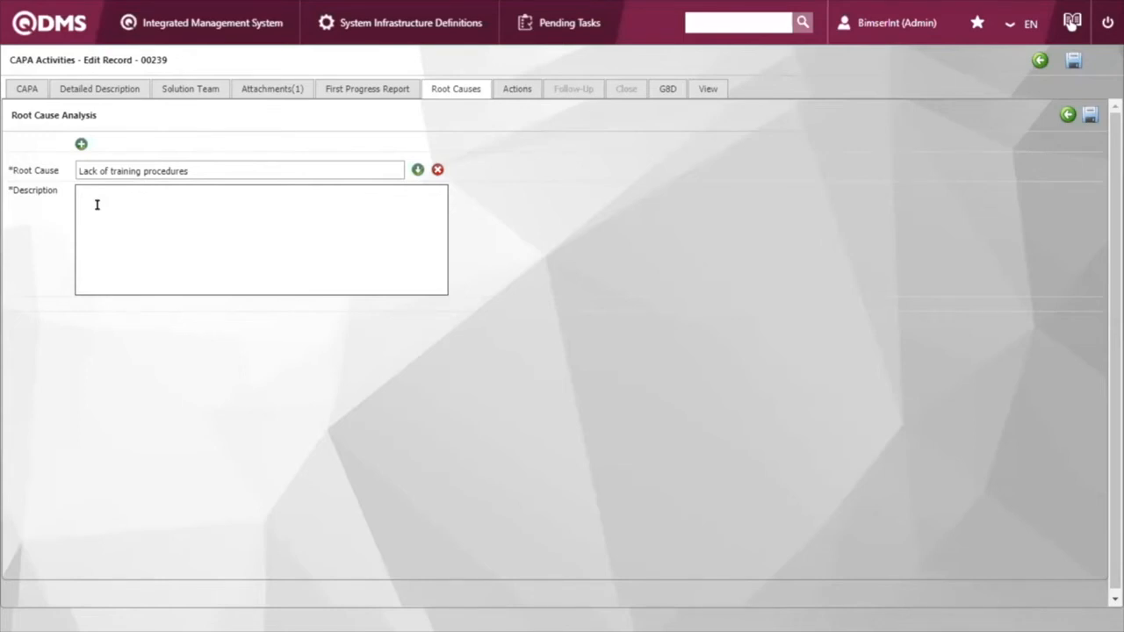
Step: Describe the root cause as "There is no training procedure in the company" and save the entry
{"action": "type", "text": "here is no training procedure in the company"}
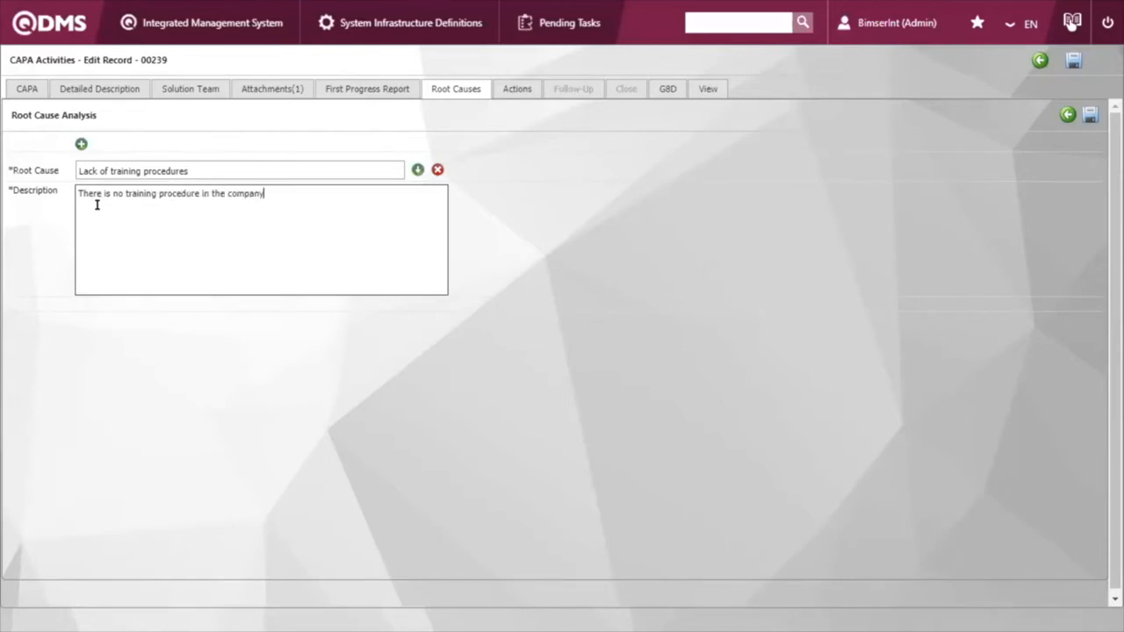
{"action": "left_click", "coordinate": [1089, 116]}
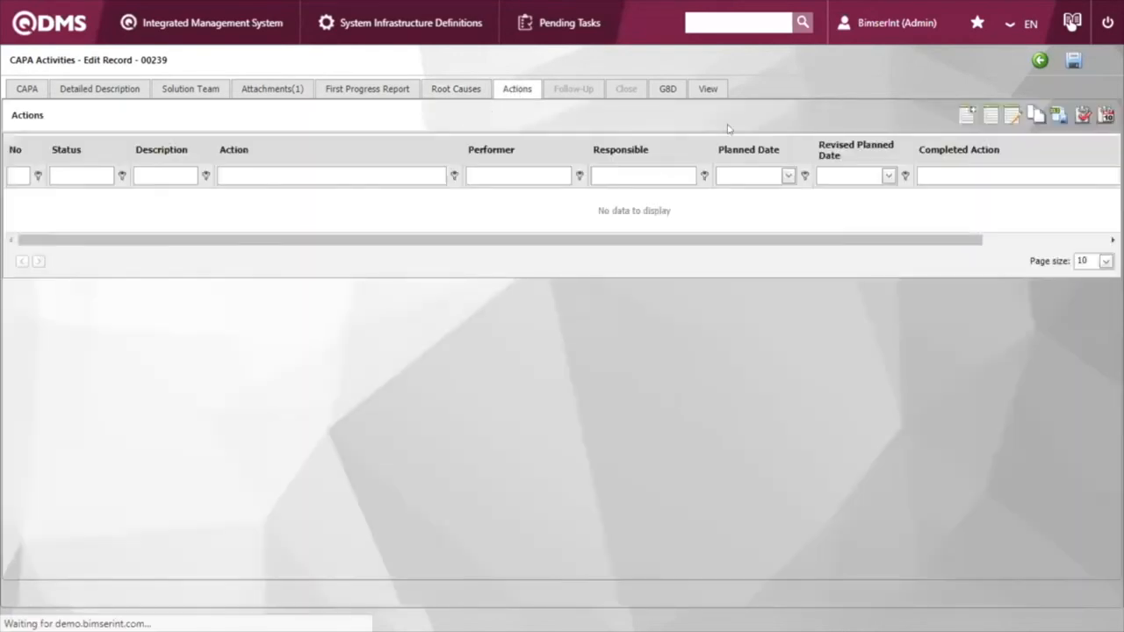
Step: Create a new corrective action for the CAPA with BimserInt (Admin) as the action performer
{"action": "left_click", "coordinate": [967, 115]}
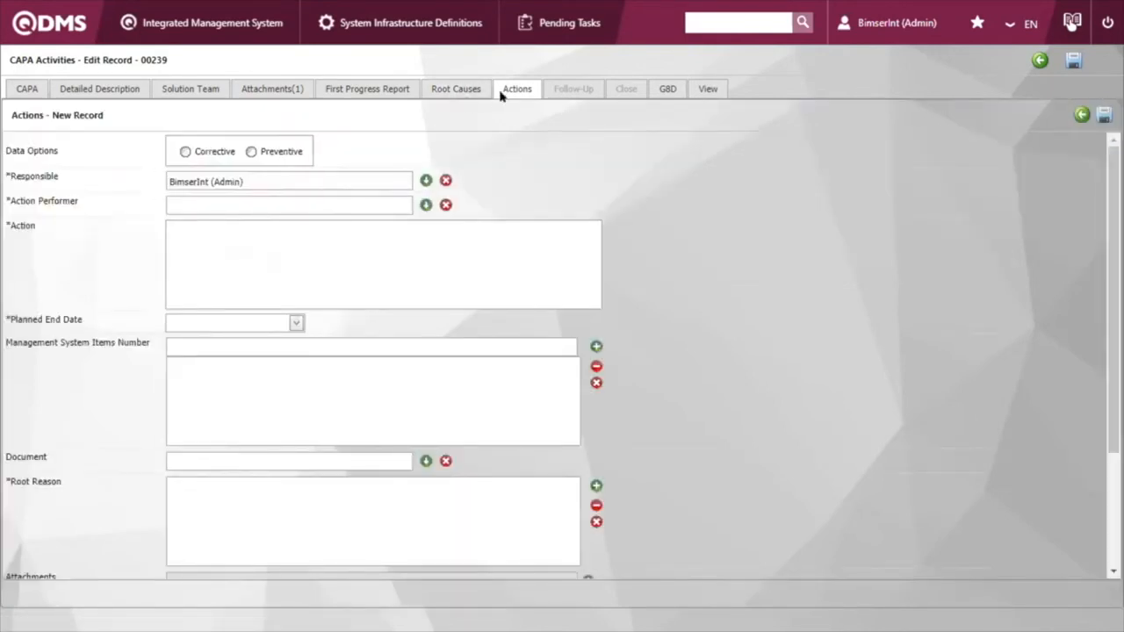
{"action": "left_click", "coordinate": [186, 152]}
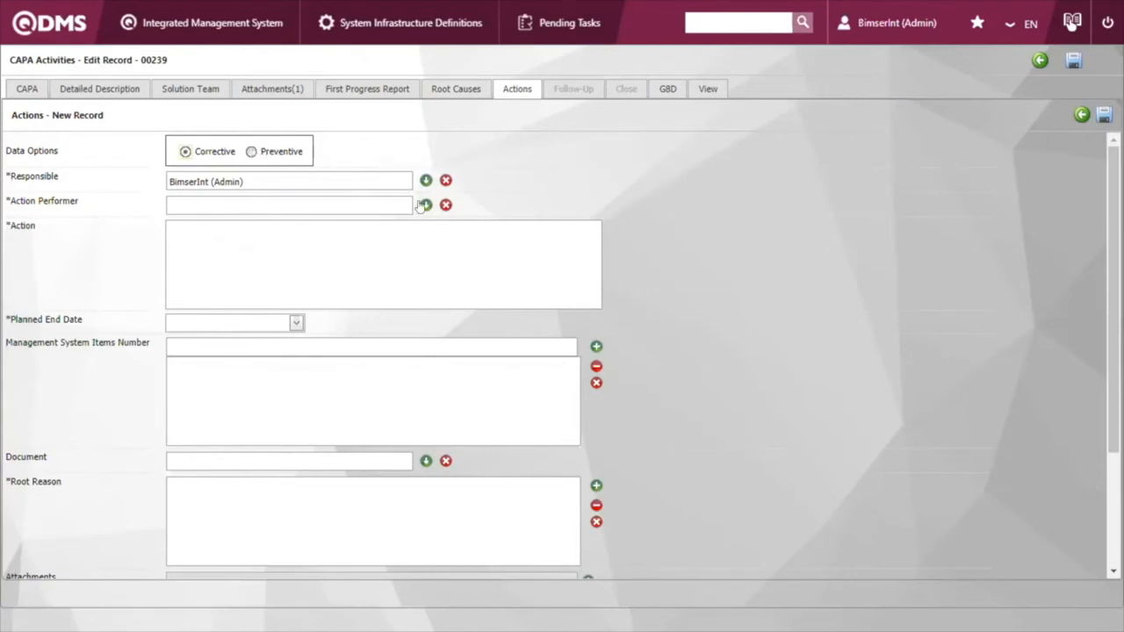
{"action": "left_click", "coordinate": [355, 201]}
{"action": "type", "text": "bimser"}
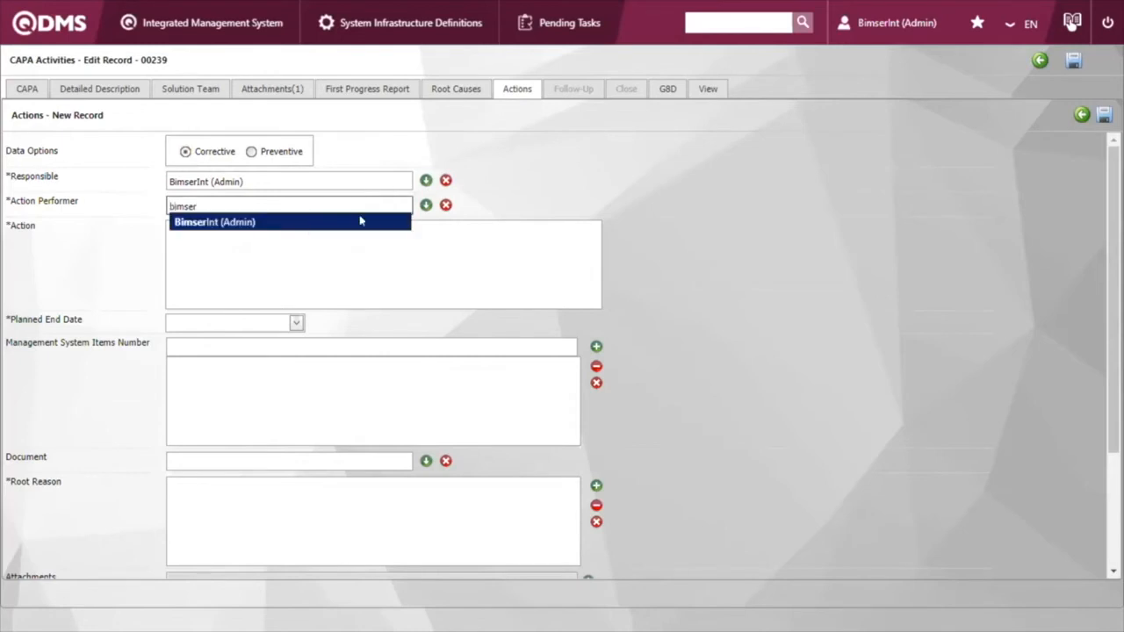
{"action": "left_click", "coordinate": [309, 220]}
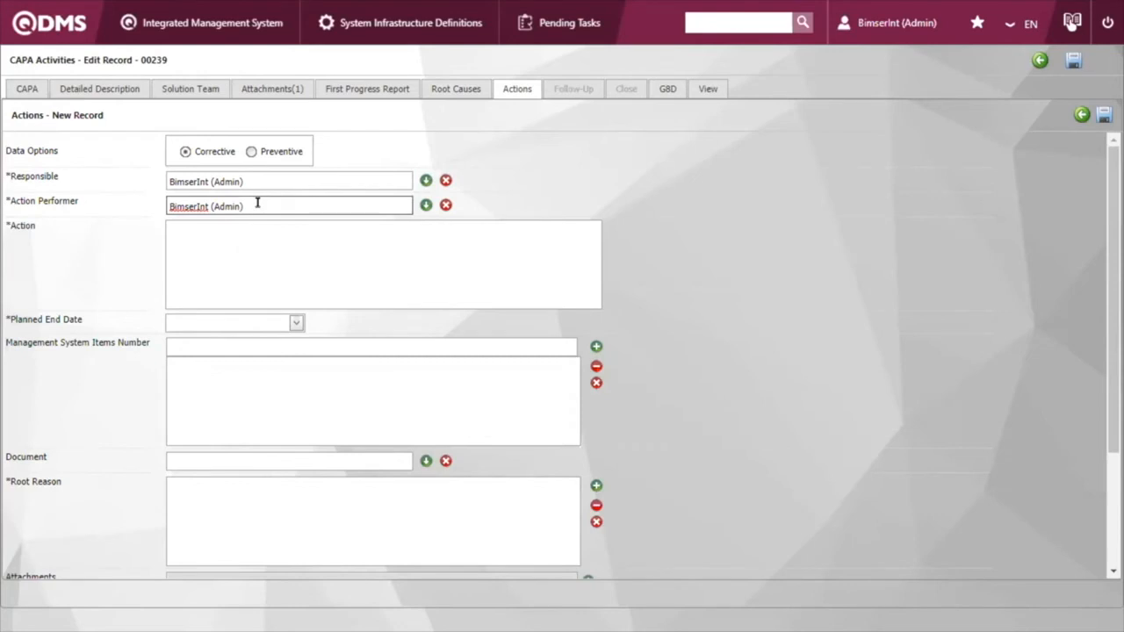
Step: Enter "Put together the training procedure" as the action and set its planned end date to 11/13/2020
{"action": "left_click", "coordinate": [273, 231]}
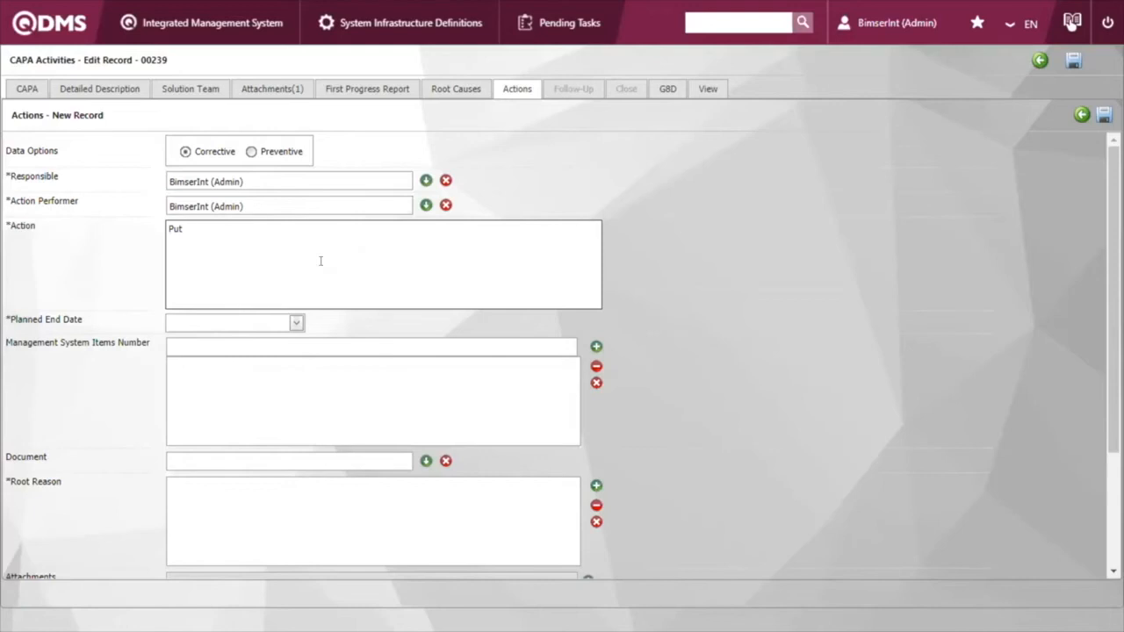
{"action": "type", "text": "ogether the training procedure"}
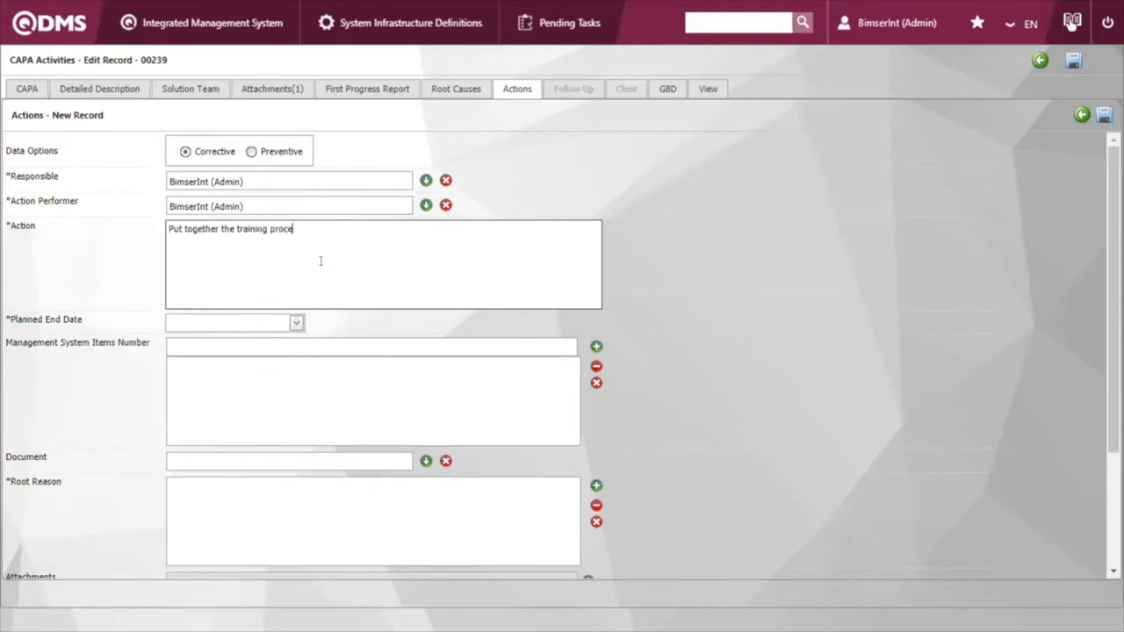
{"action": "left_click", "coordinate": [296, 323]}
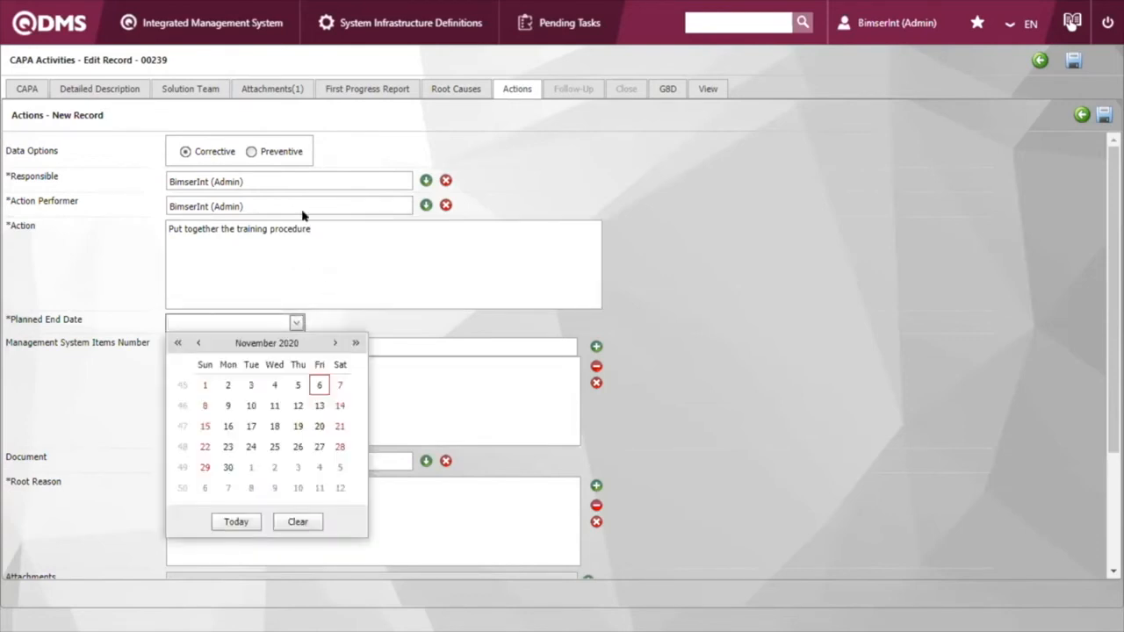
{"action": "left_click", "coordinate": [319, 405]}
{"action": "left_click", "coordinate": [380, 343]}
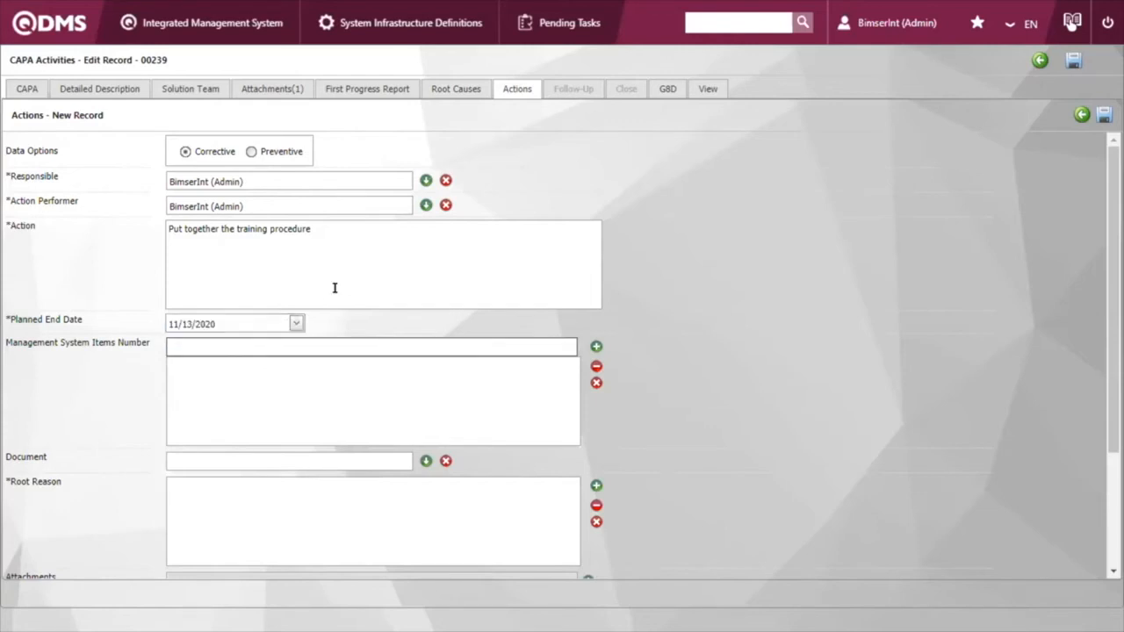
Step: Link the root reason Lack of training procedures to the corrective action and save the action
{"action": "scroll", "coordinate": [334, 295], "scroll_direction": "down", "scroll_amount": 2}
{"action": "left_click", "coordinate": [596, 419]}
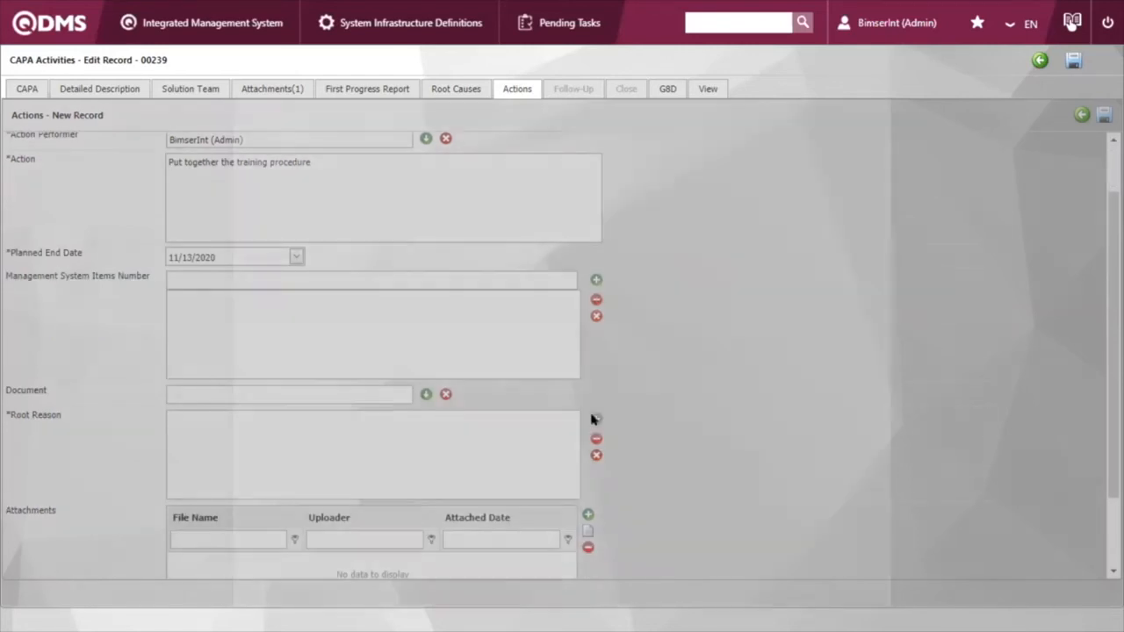
{"action": "left_click", "coordinate": [269, 235]}
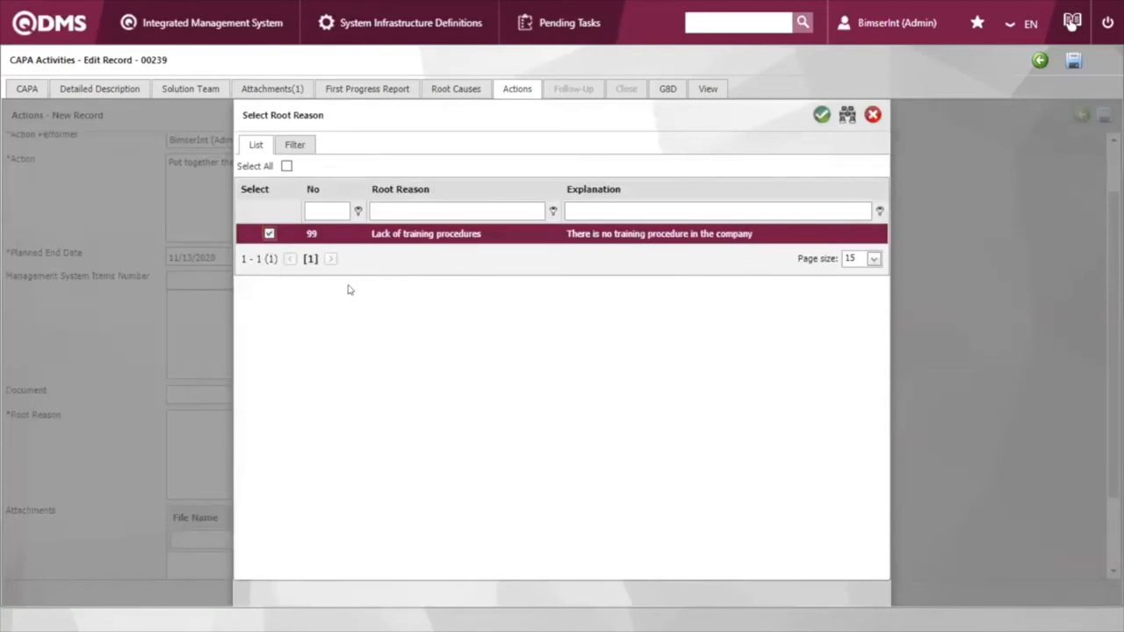
{"action": "left_click", "coordinate": [821, 115]}
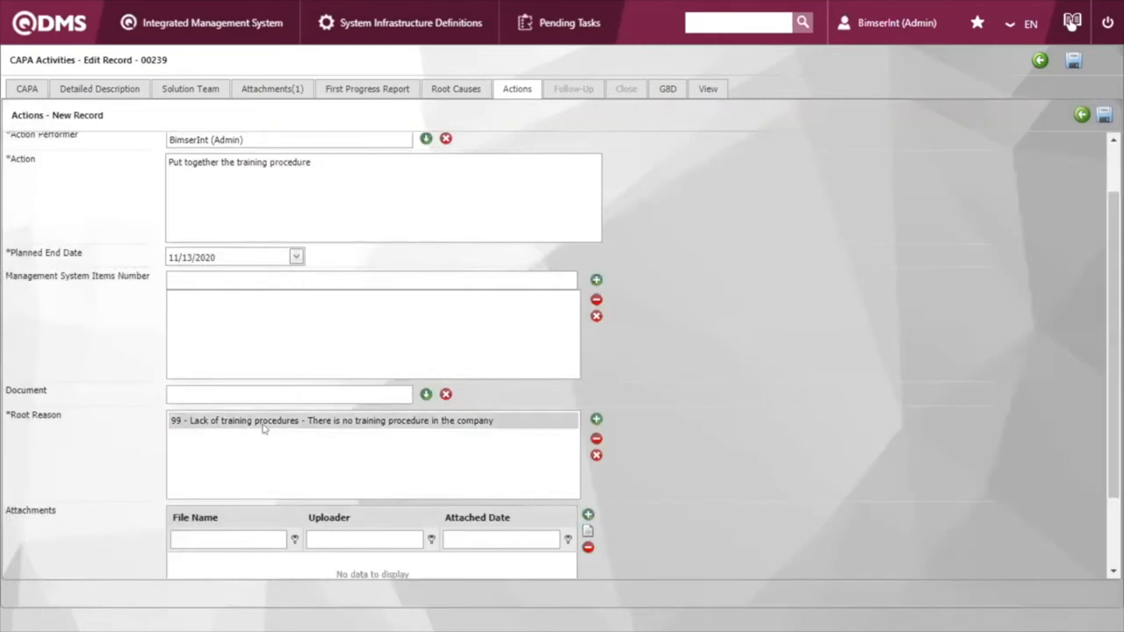
{"action": "scroll", "coordinate": [442, 389], "scroll_direction": "up", "scroll_amount": 1}
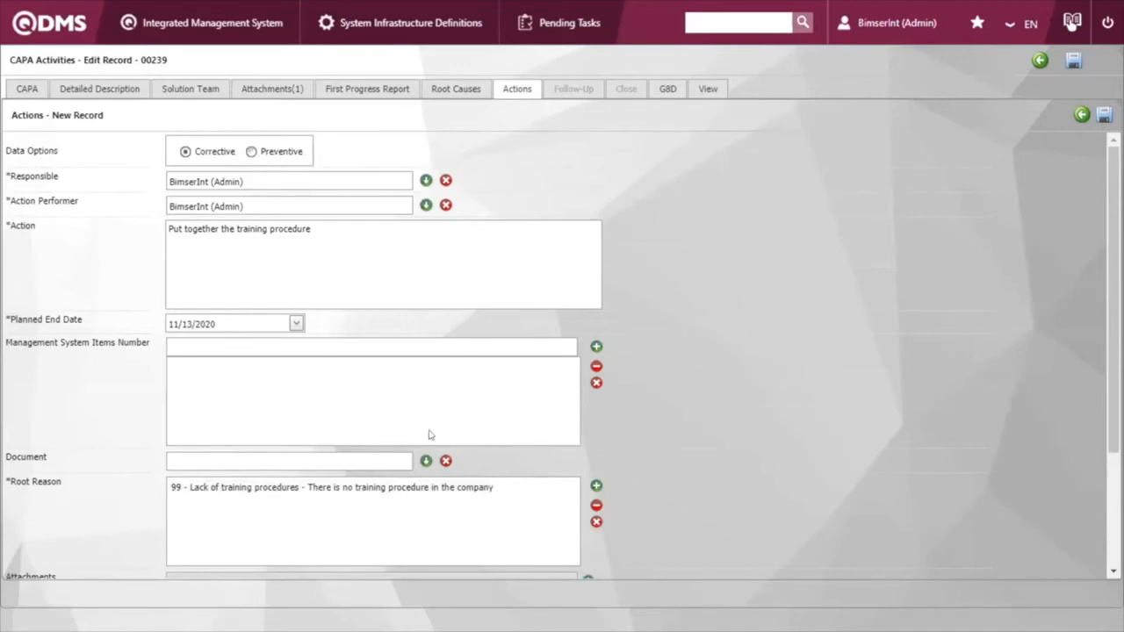
{"action": "left_click", "coordinate": [1104, 116]}
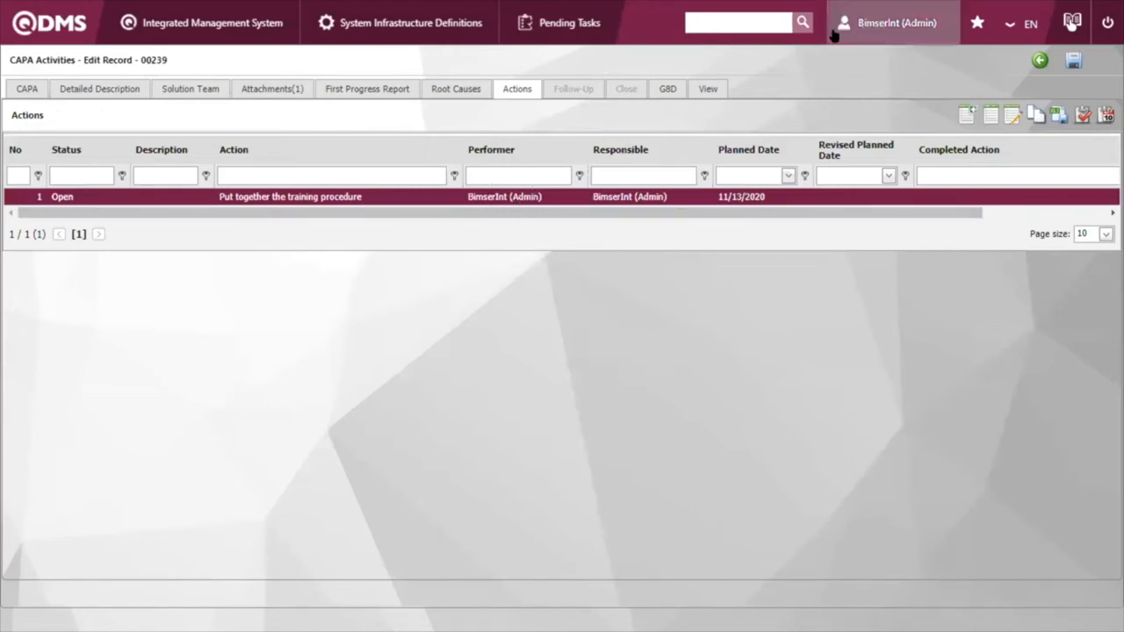
Step: Go to the home page's pending tasks and open action 00239.1 from the CAPA list to perform
{"action": "left_click", "coordinate": [863, 25]}
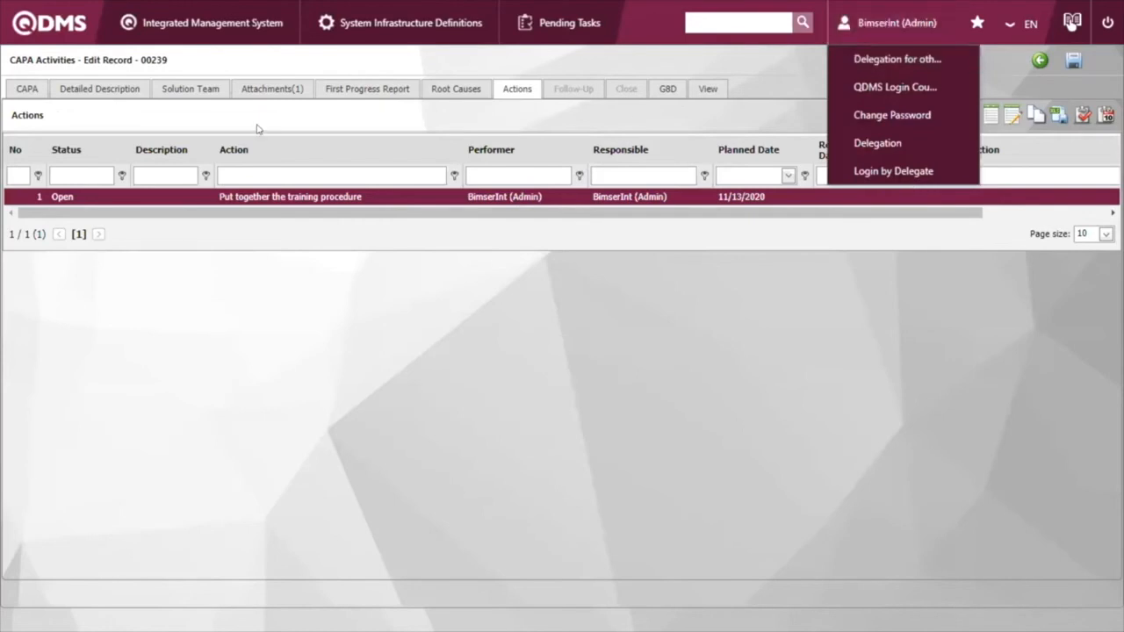
{"action": "left_click", "coordinate": [50, 32]}
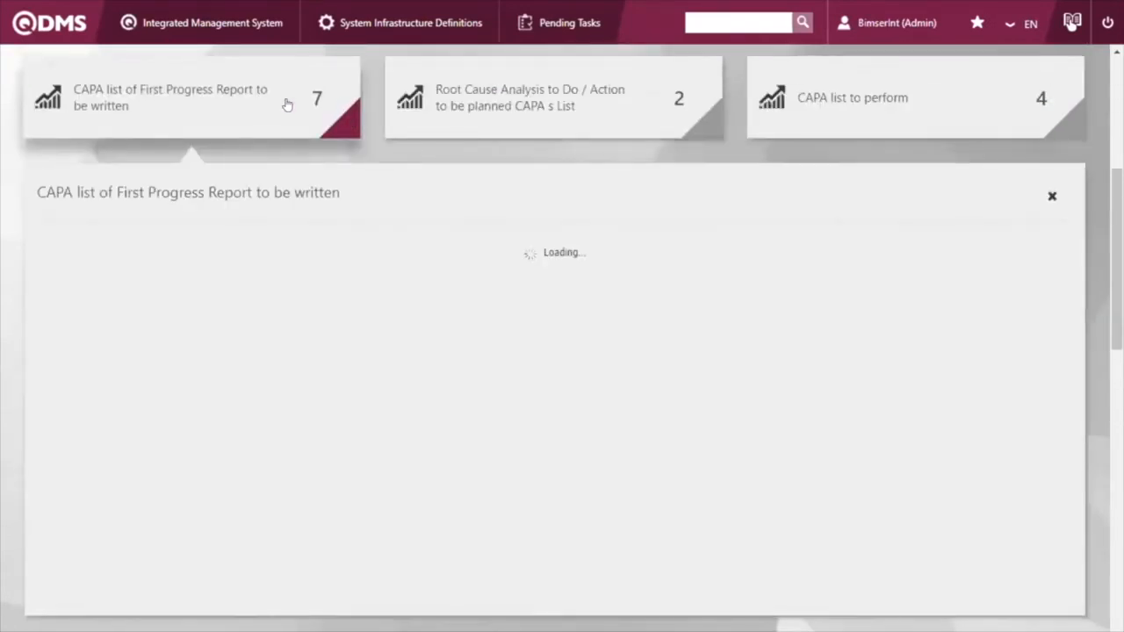
{"action": "left_click", "coordinate": [288, 104]}
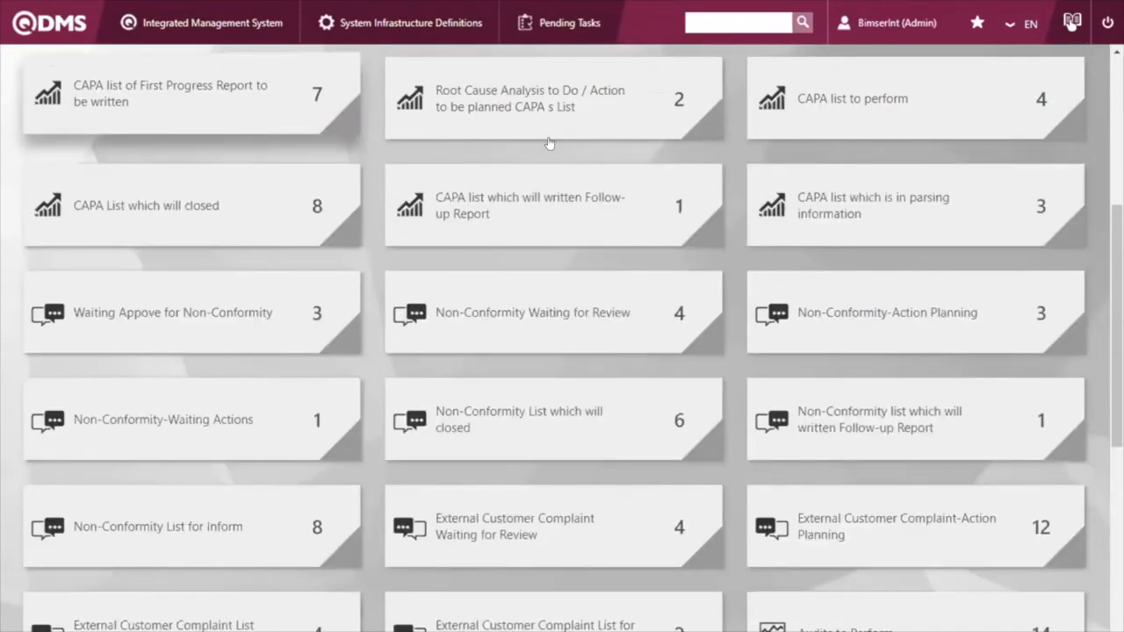
{"action": "scroll", "coordinate": [715, 259], "scroll_direction": "up", "scroll_amount": 6}
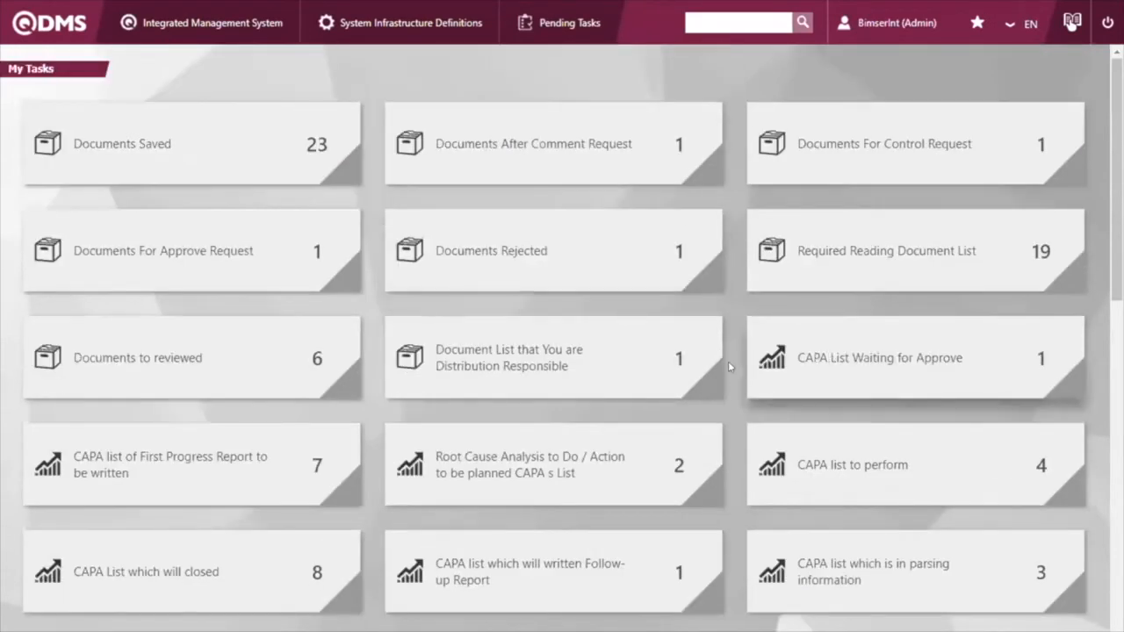
{"action": "scroll", "coordinate": [730, 361], "scroll_direction": "down", "scroll_amount": 1}
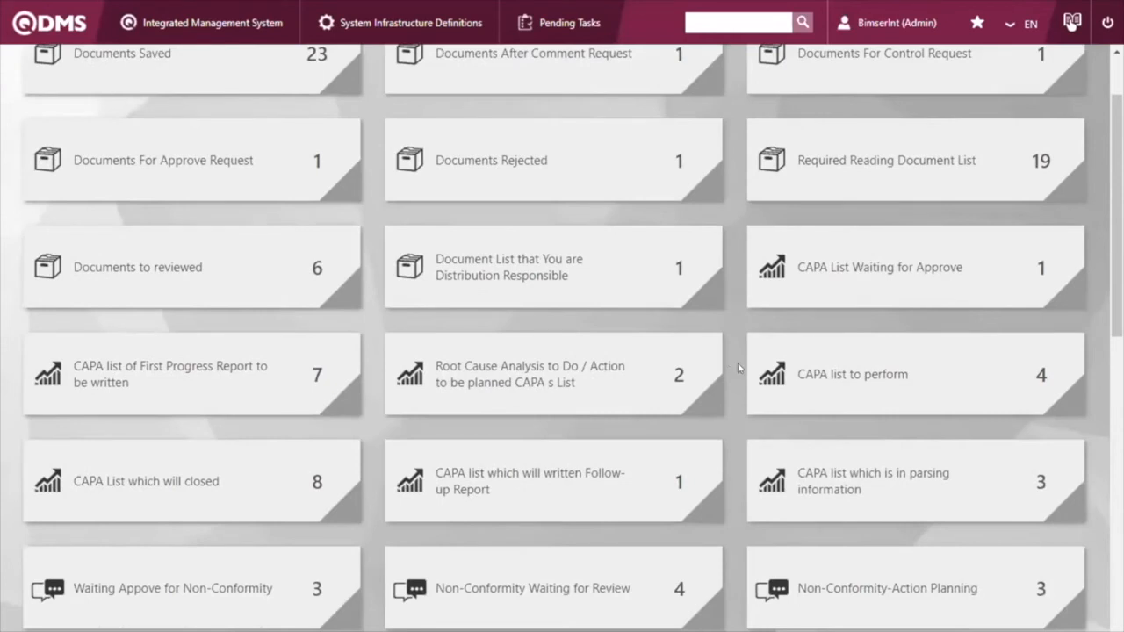
{"action": "left_click", "coordinate": [836, 373]}
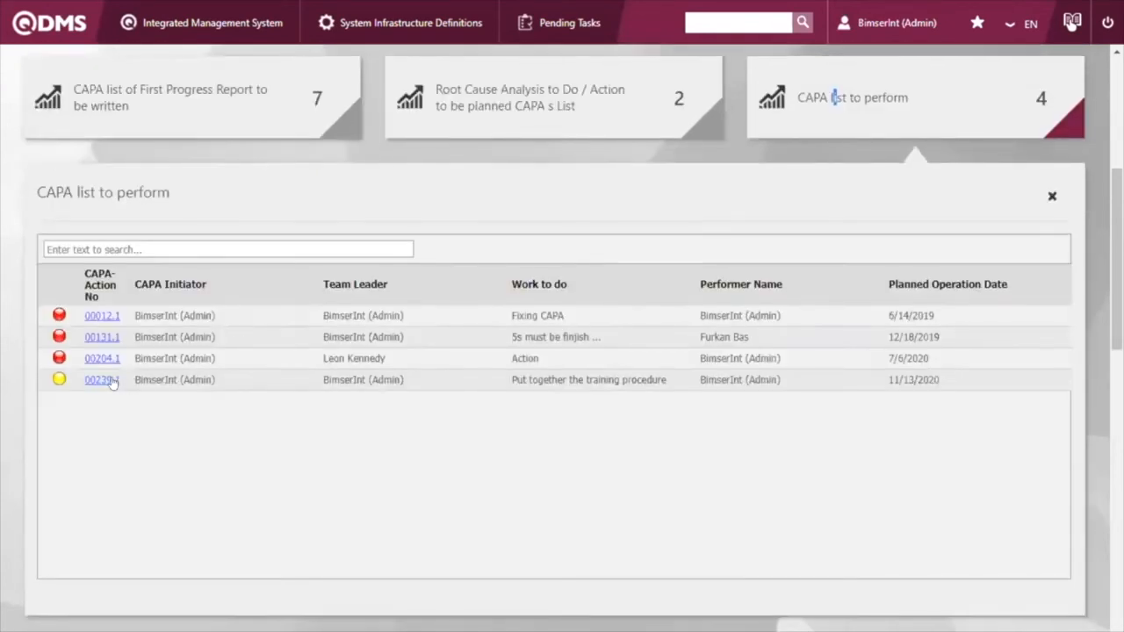
{"action": "left_click", "coordinate": [108, 384]}
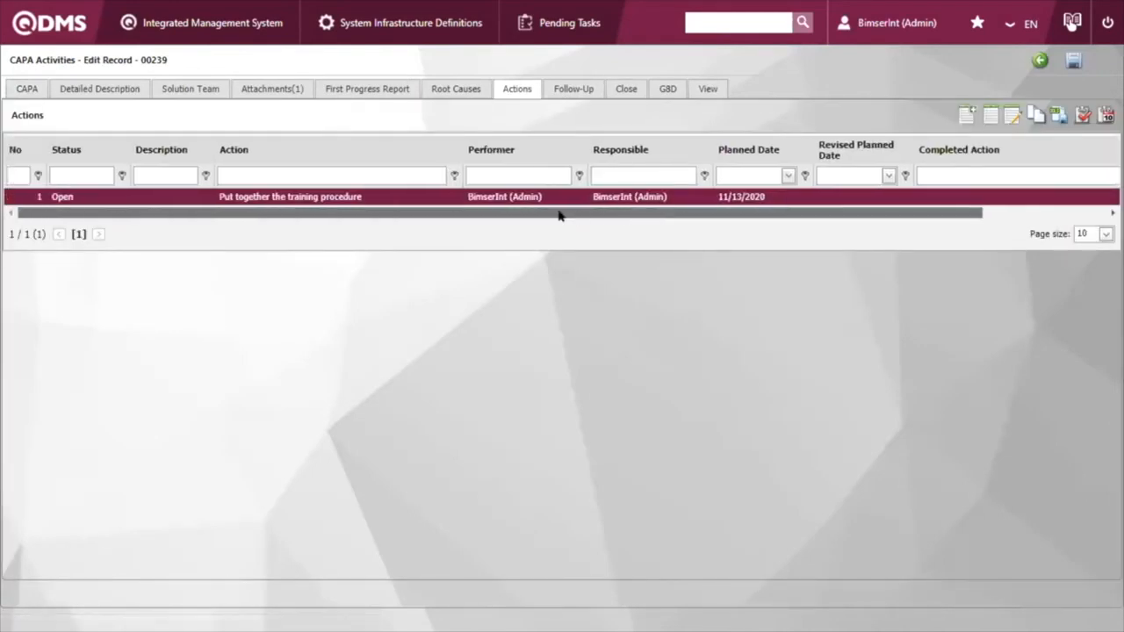
Step: Review the full record of the training procedure action and return to the CAPA's action list
{"action": "left_click", "coordinate": [987, 119]}
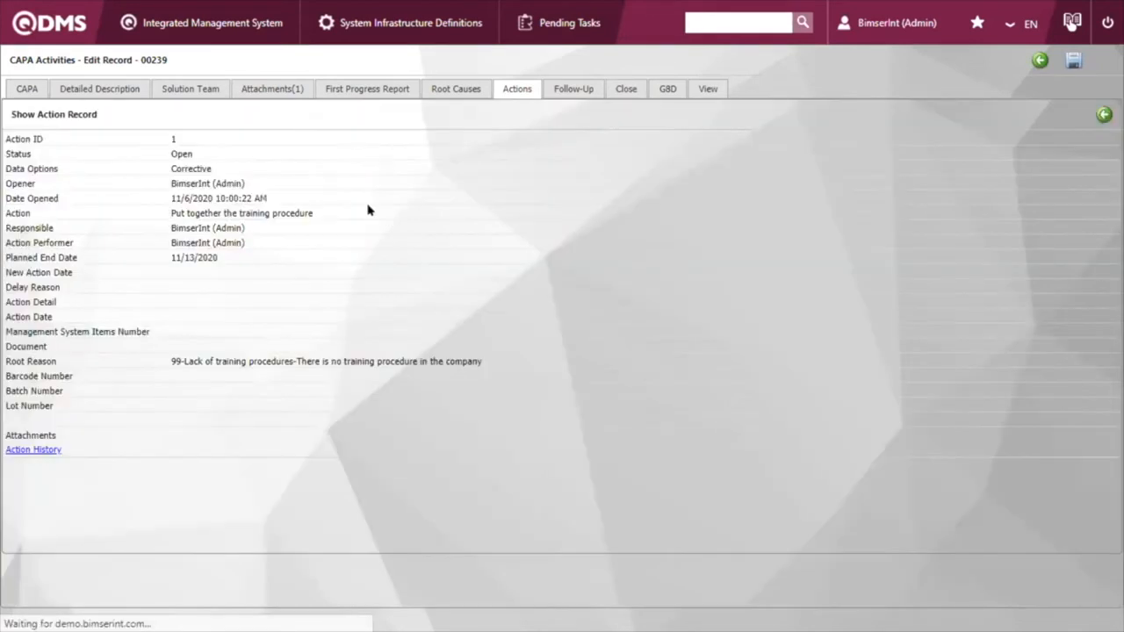
{"action": "left_click_drag", "start_coordinate": [180, 211], "coordinate": [303, 212]}
{"action": "left_click", "coordinate": [355, 217]}
{"action": "left_click", "coordinate": [1104, 114]}
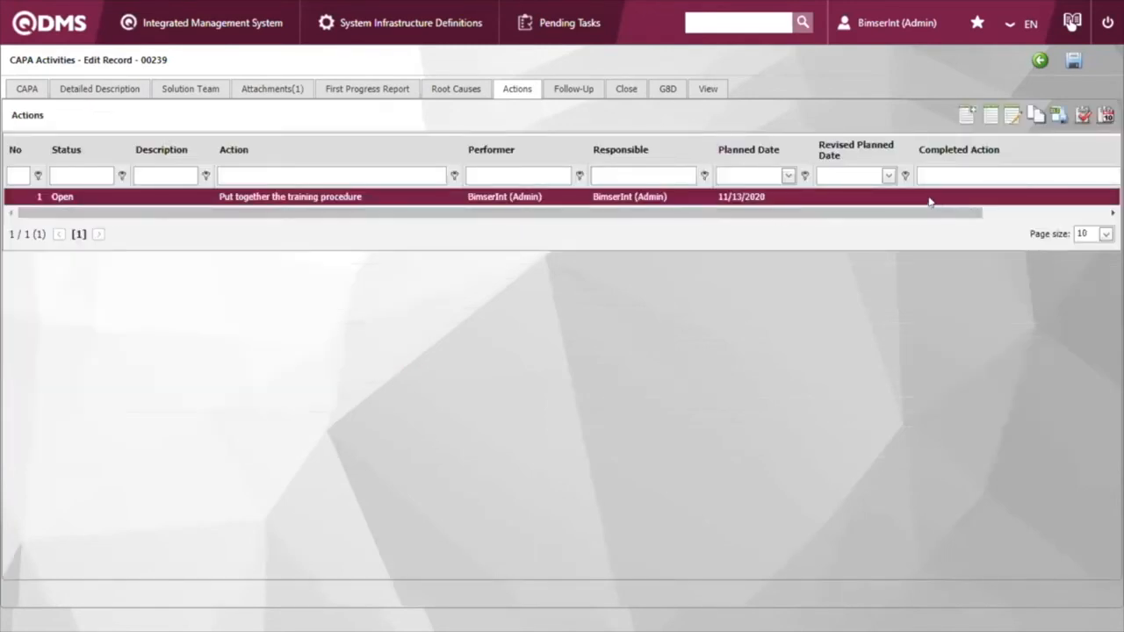
Step: Start performing the training procedure action and enter "The training procedure is ready." as its action detail
{"action": "left_click", "coordinate": [1078, 116]}
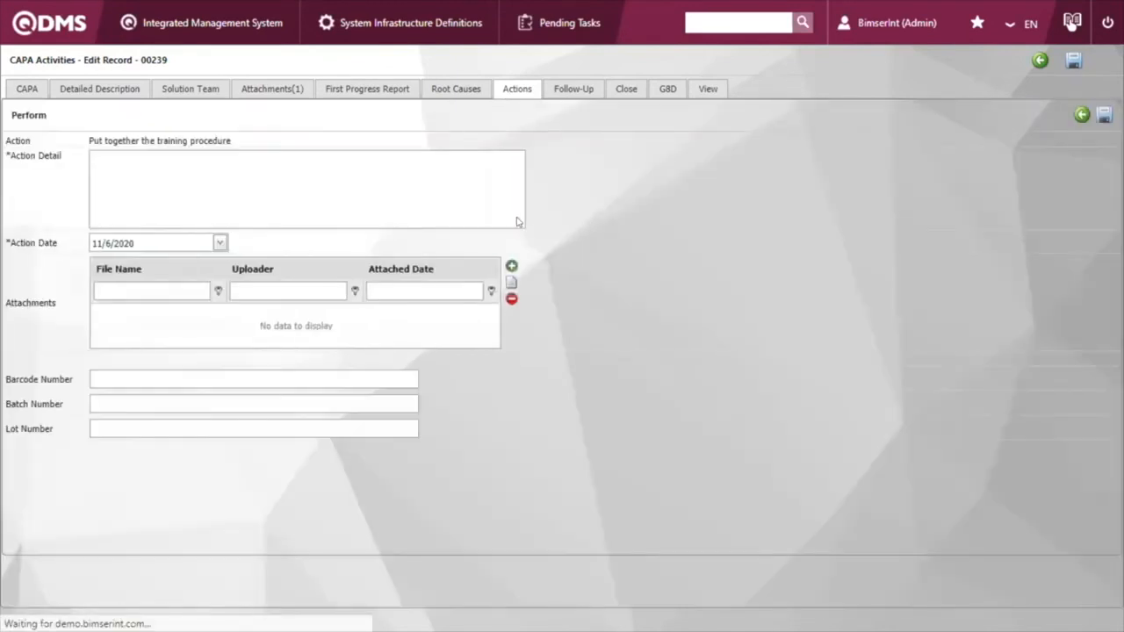
{"action": "left_click", "coordinate": [472, 183]}
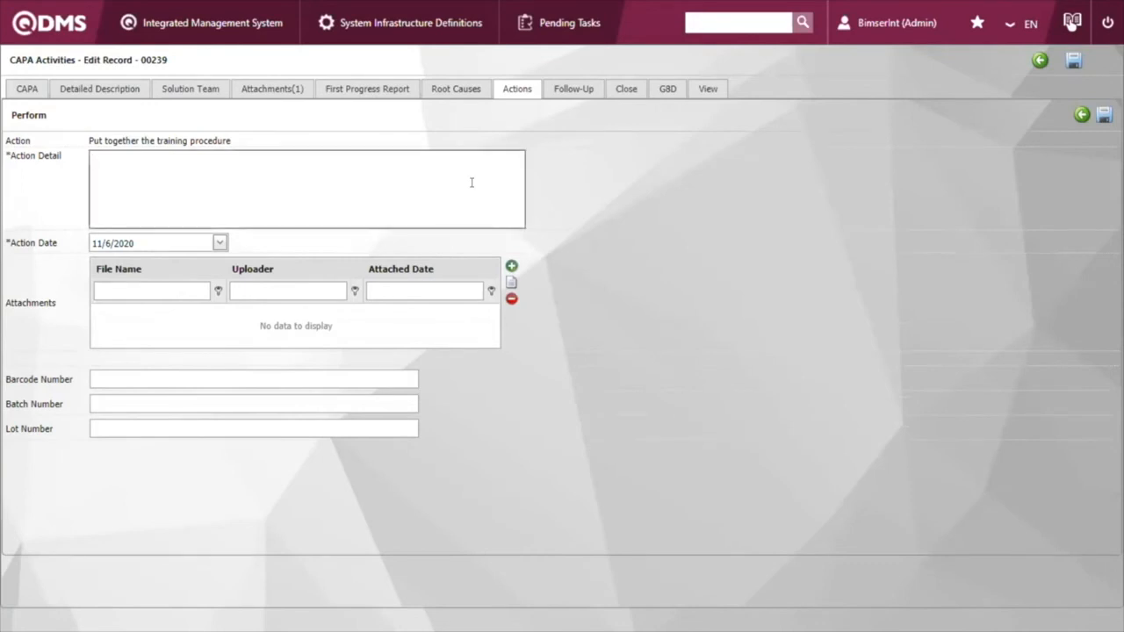
{"action": "type", "text": "The teraining pro"}
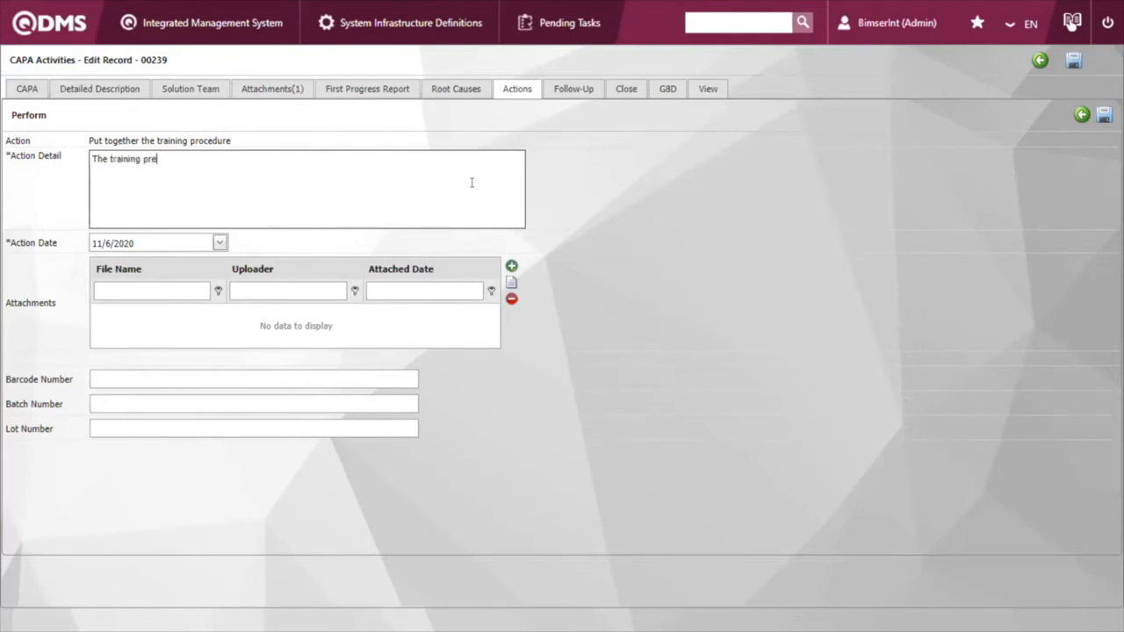
{"action": "type", "text": "cedure is ready."}
Step: Attach the New_Training_Procedure document from Downloads to the performed action and save it
{"action": "left_click", "coordinate": [511, 265]}
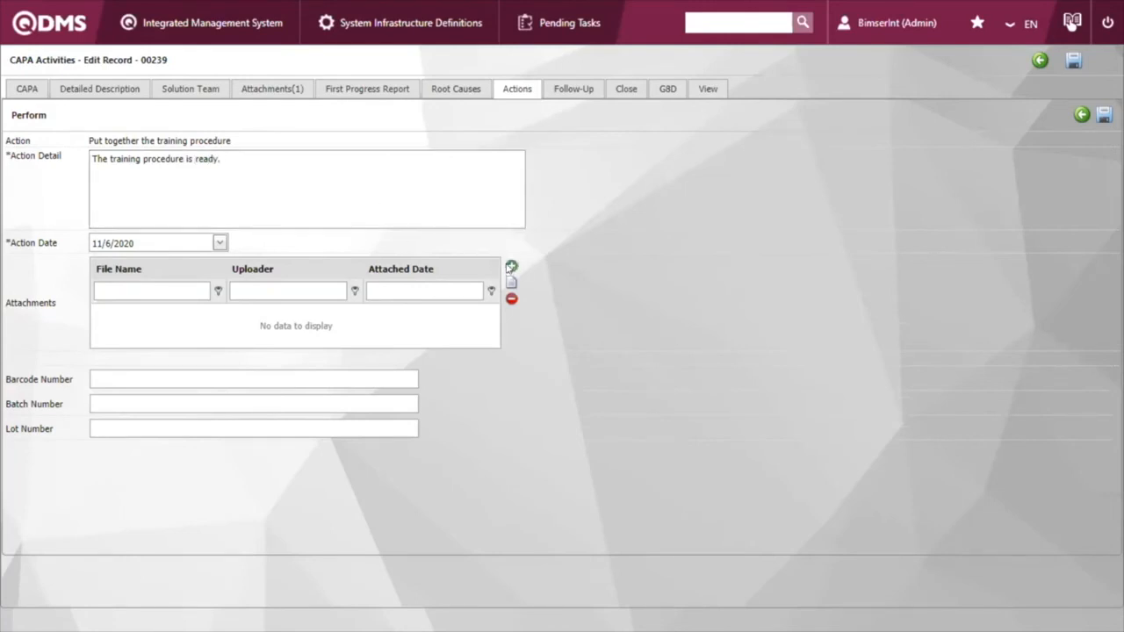
{"action": "left_click", "coordinate": [736, 367]}
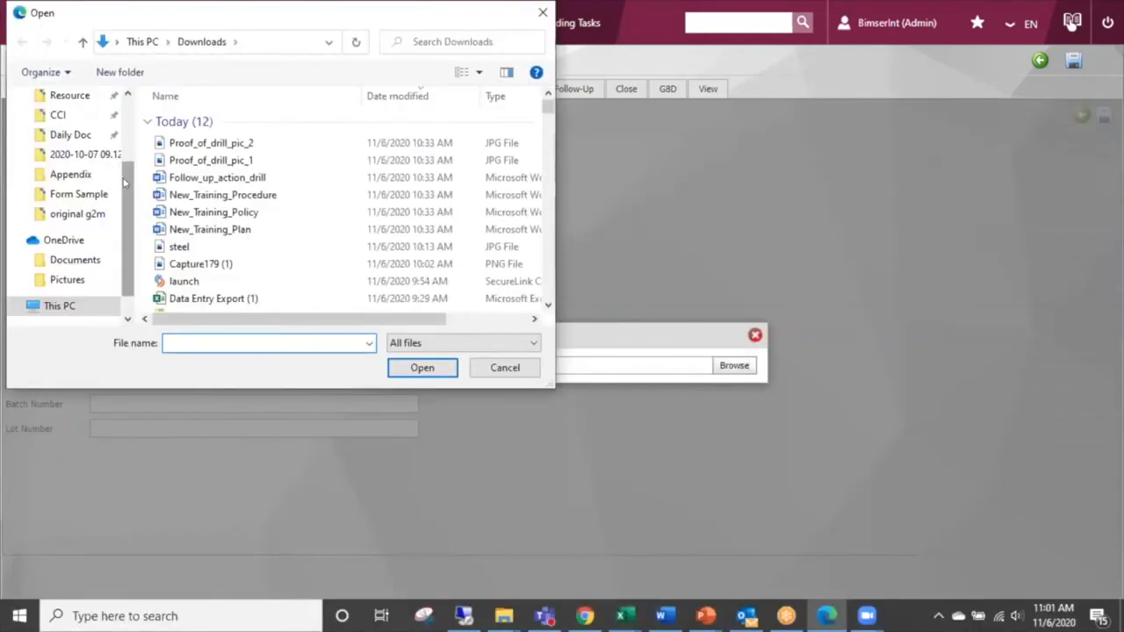
{"action": "left_click", "coordinate": [280, 196]}
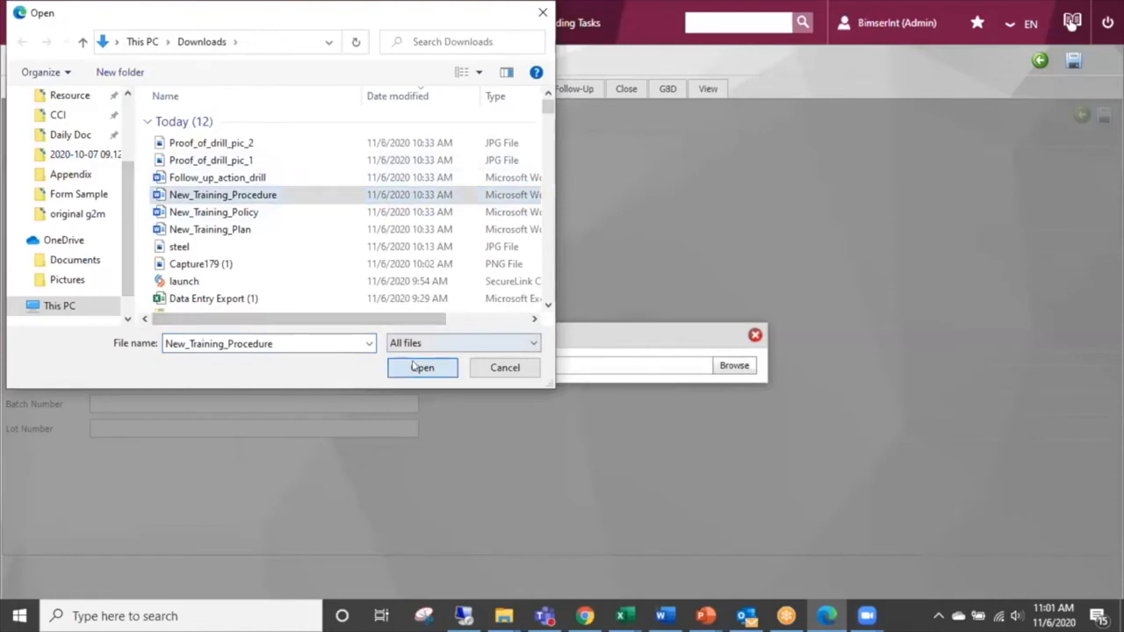
{"action": "left_click", "coordinate": [414, 367]}
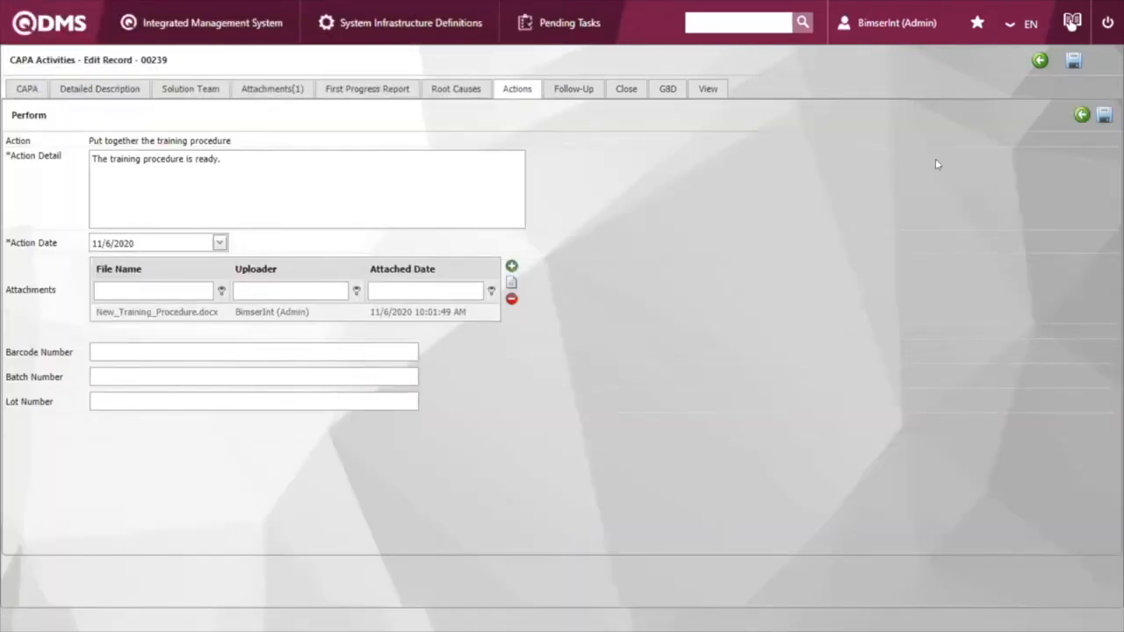
{"action": "left_click", "coordinate": [1104, 117]}
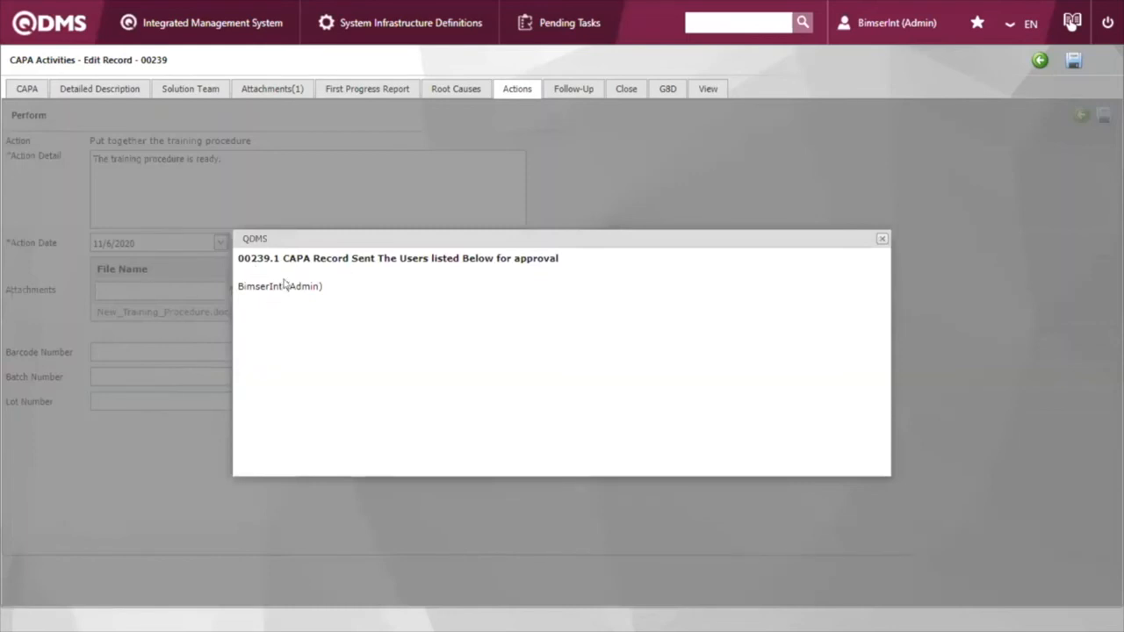
{"action": "left_click", "coordinate": [884, 239]}
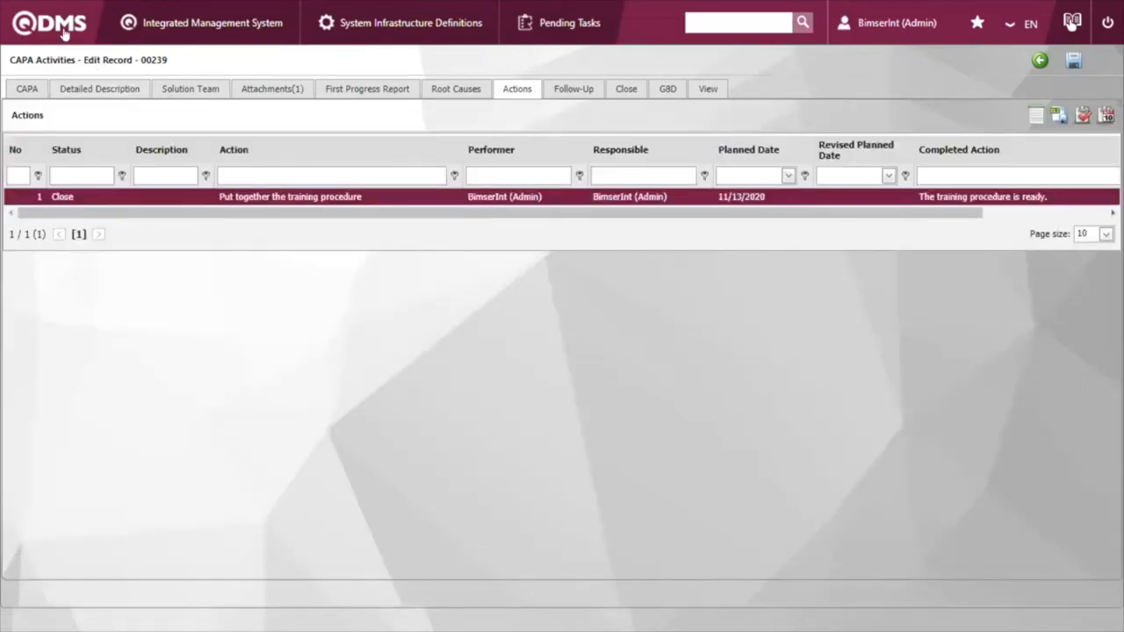
Step: Return to the home page and check the pending CAPA and non-conformity tasks, including the CAPA lists to perform and waiting for approval
{"action": "left_click", "coordinate": [64, 33]}
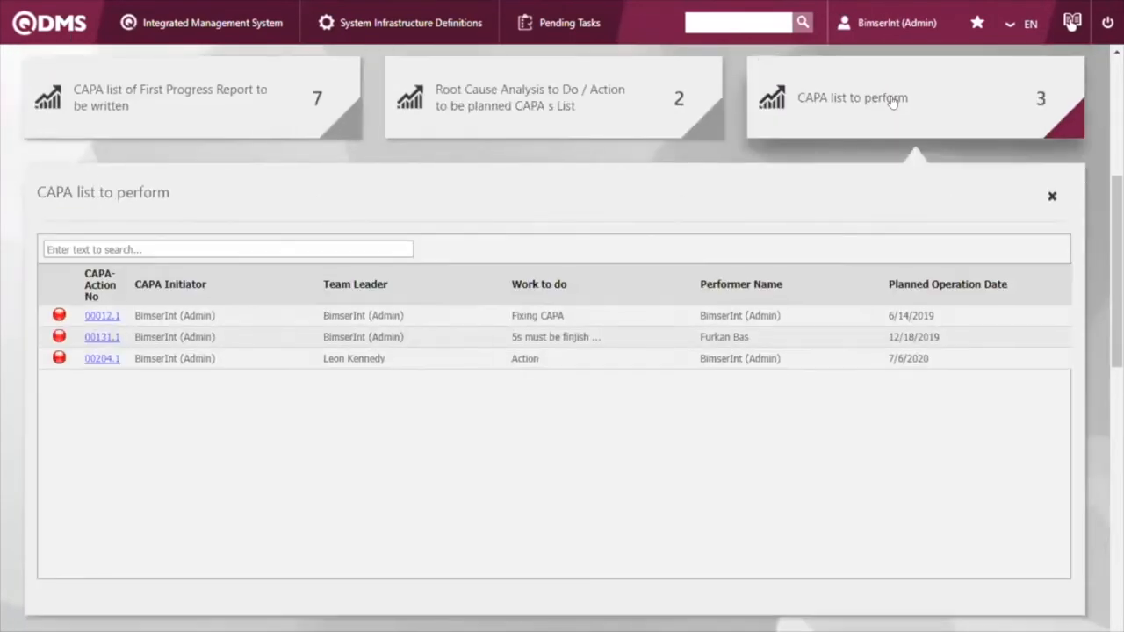
{"action": "left_click", "coordinate": [896, 100]}
{"action": "scroll", "coordinate": [717, 285], "scroll_direction": "up", "scroll_amount": 4}
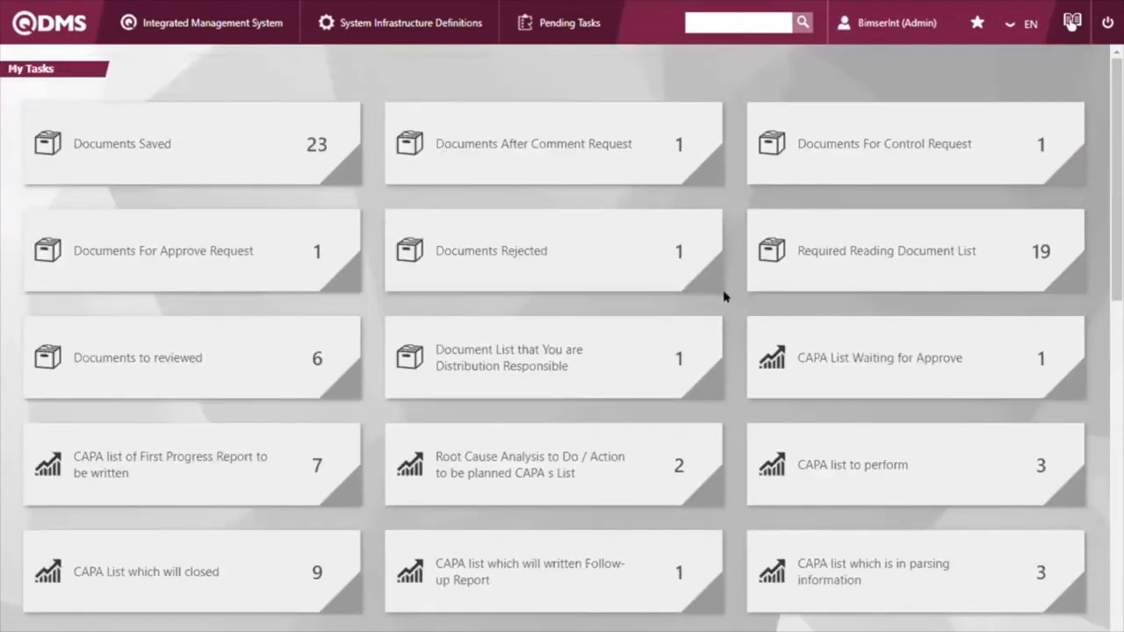
{"action": "scroll", "coordinate": [722, 310], "scroll_direction": "down", "scroll_amount": 1}
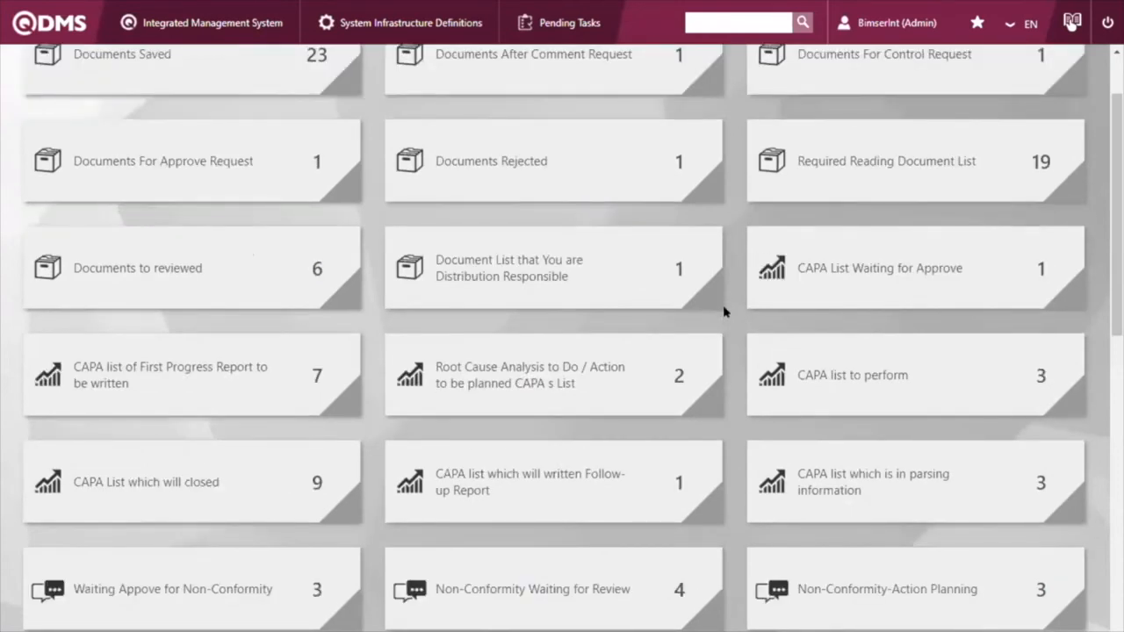
{"action": "scroll", "coordinate": [722, 314], "scroll_direction": "down", "scroll_amount": 1}
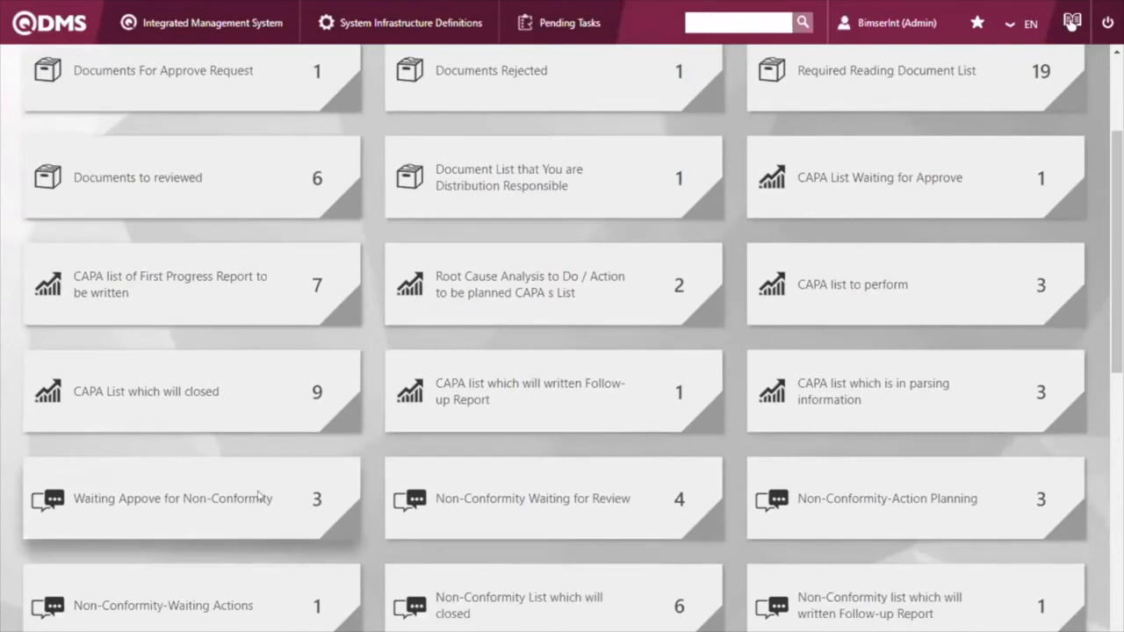
{"action": "left_click", "coordinate": [256, 499]}
{"action": "scroll", "coordinate": [281, 302], "scroll_direction": "up", "scroll_amount": 2}
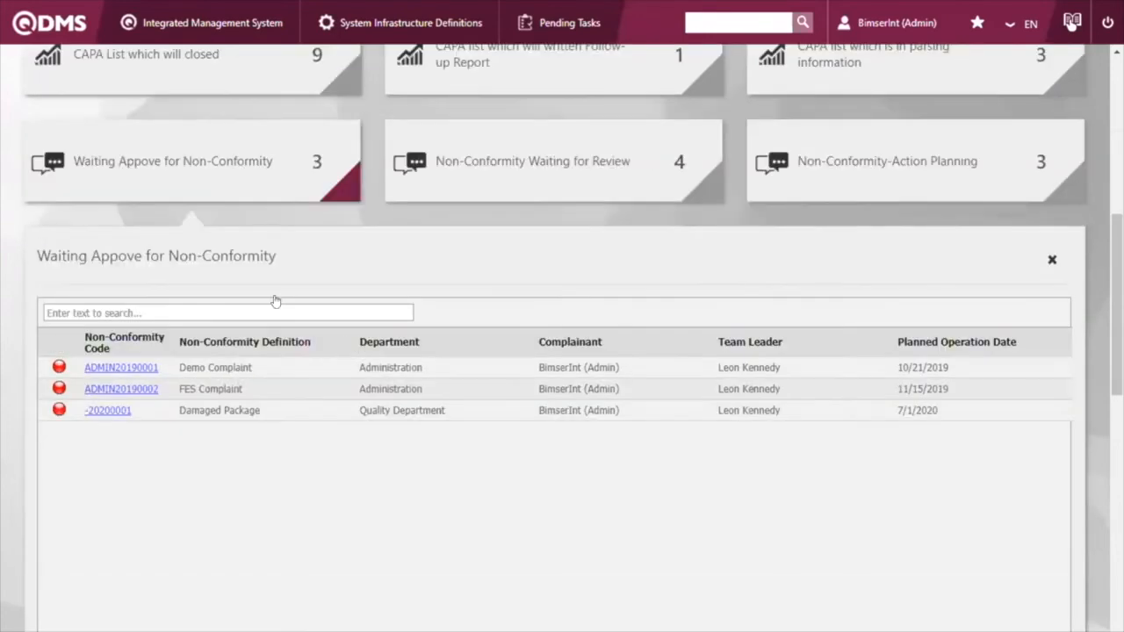
{"action": "left_click", "coordinate": [283, 301]}
{"action": "scroll", "coordinate": [355, 353], "scroll_direction": "up", "scroll_amount": 7}
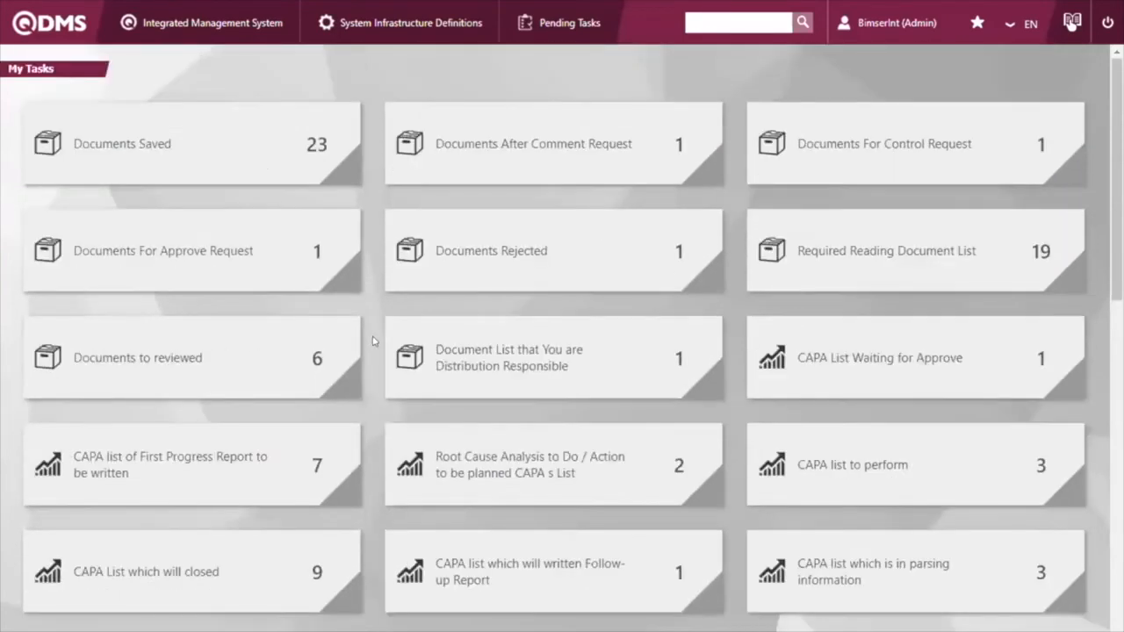
{"action": "scroll", "coordinate": [373, 341], "scroll_direction": "down", "scroll_amount": 2}
{"action": "left_click", "coordinate": [846, 194]}
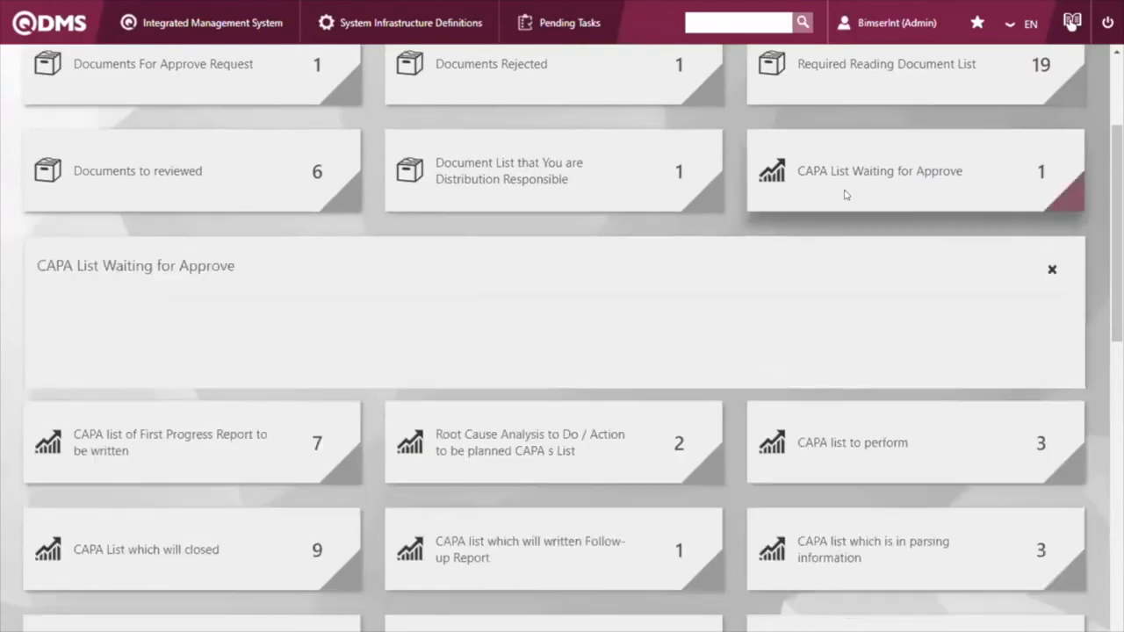
{"action": "left_click", "coordinate": [817, 125]}
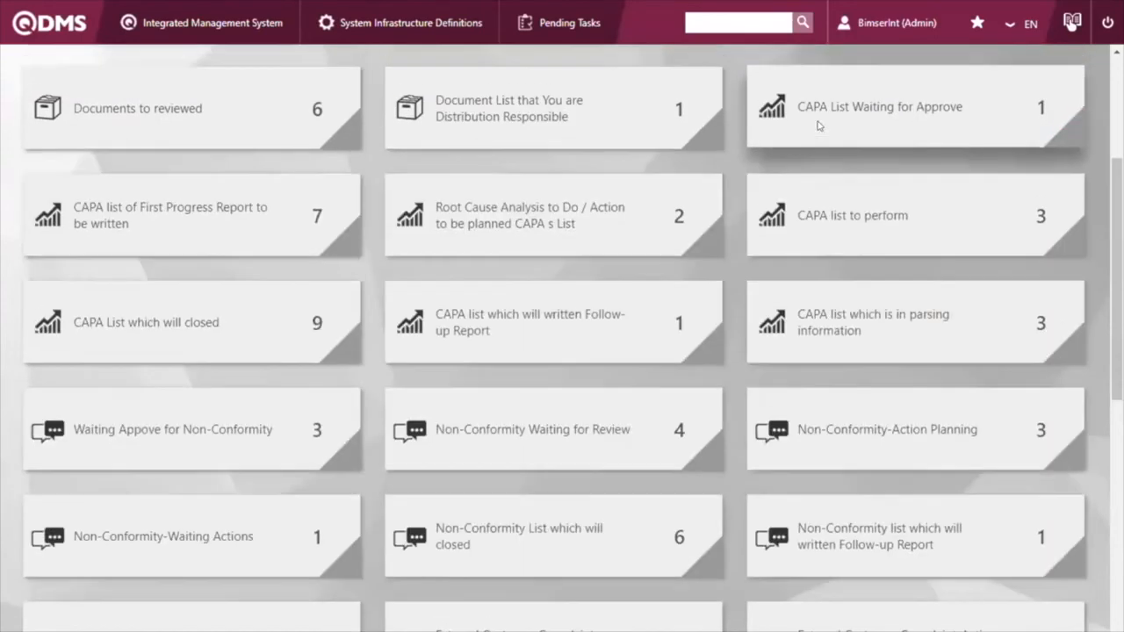
{"action": "scroll", "coordinate": [760, 334], "scroll_direction": "up", "scroll_amount": 3}
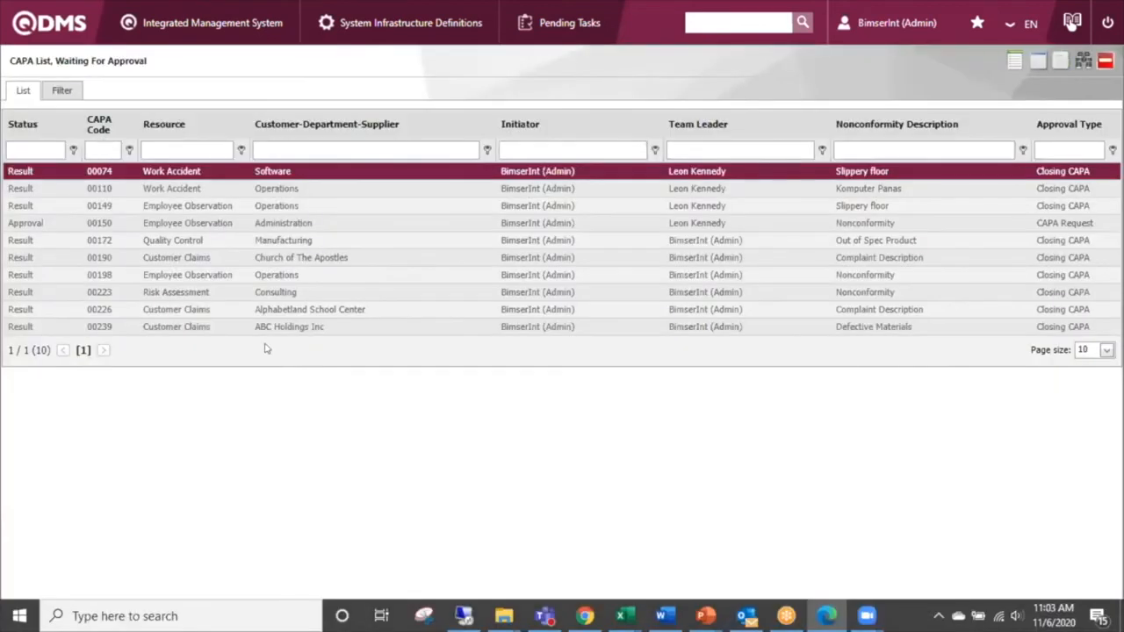
Step: Open the follow-up section of CAPA 00239 for ABC Holdings Inc from the list of CAPAs waiting for approval
{"action": "left_click", "coordinate": [283, 328]}
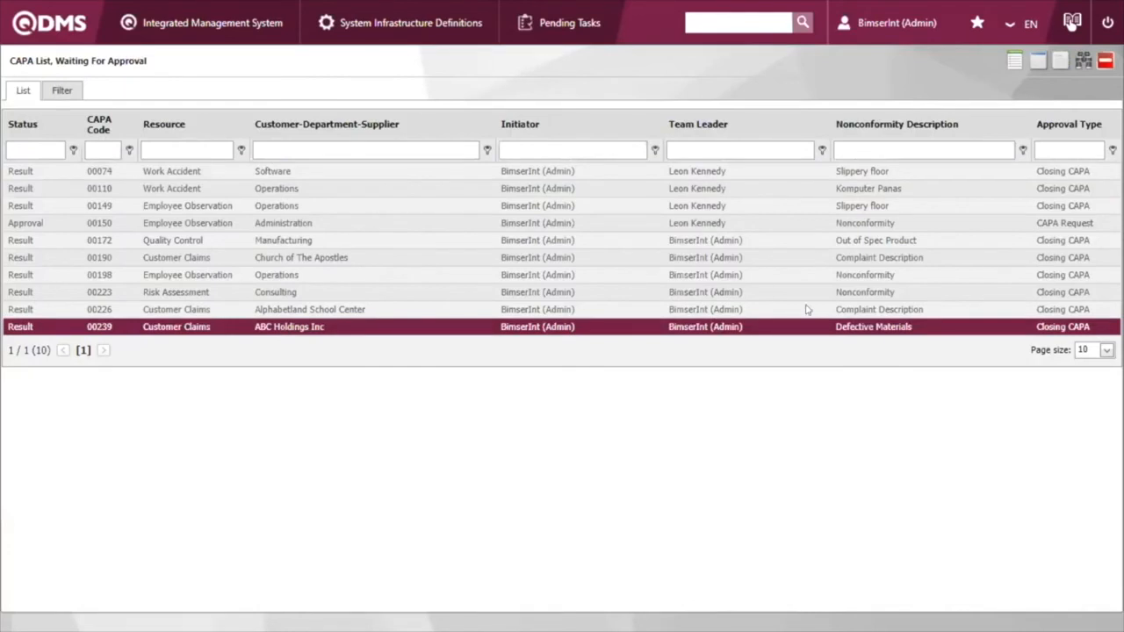
{"action": "left_click", "coordinate": [1059, 60]}
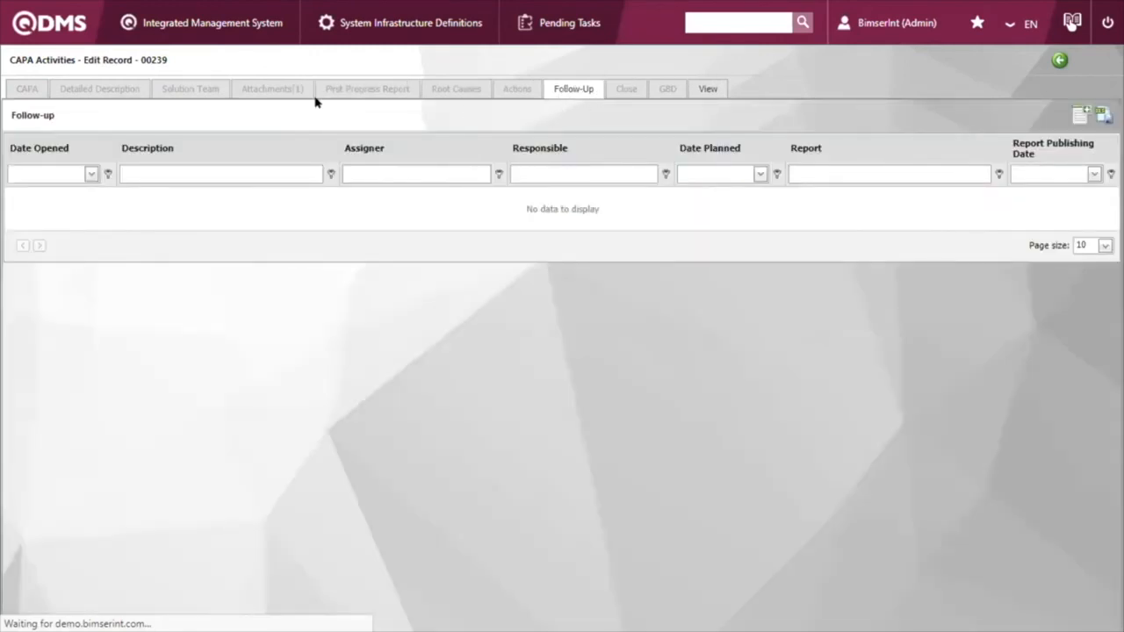
{"action": "left_click_drag", "start_coordinate": [152, 60], "coordinate": [176, 61]}
{"action": "left_click", "coordinate": [184, 63]}
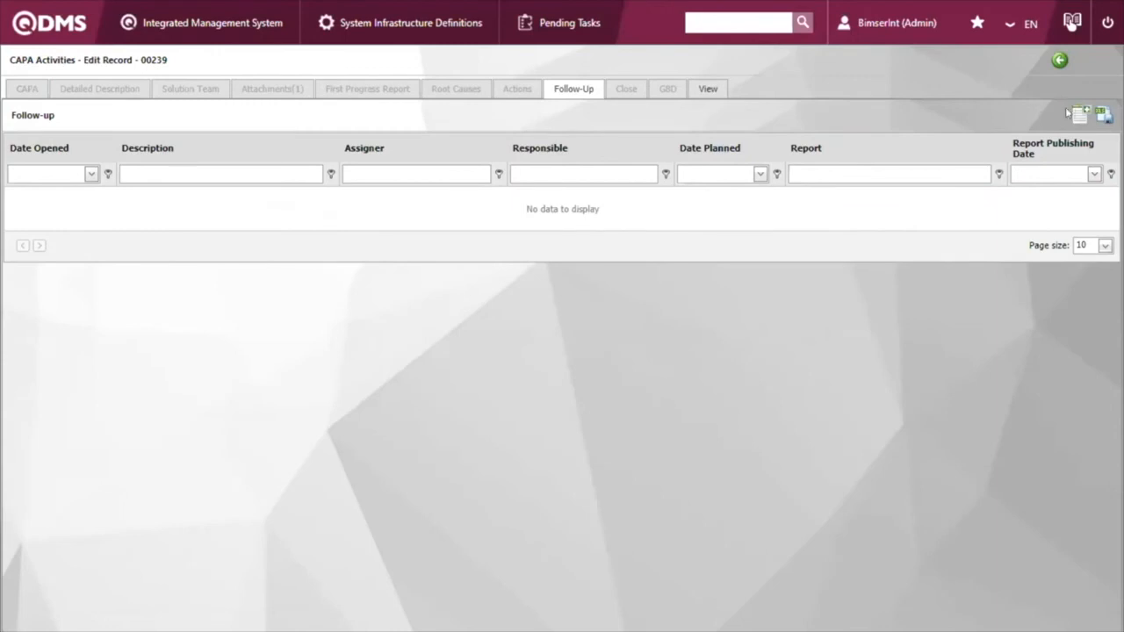
Step: Start a new follow-up record for the CAPA and assign BimserInt (Admin) as the responsible employee
{"action": "left_click", "coordinate": [1078, 114]}
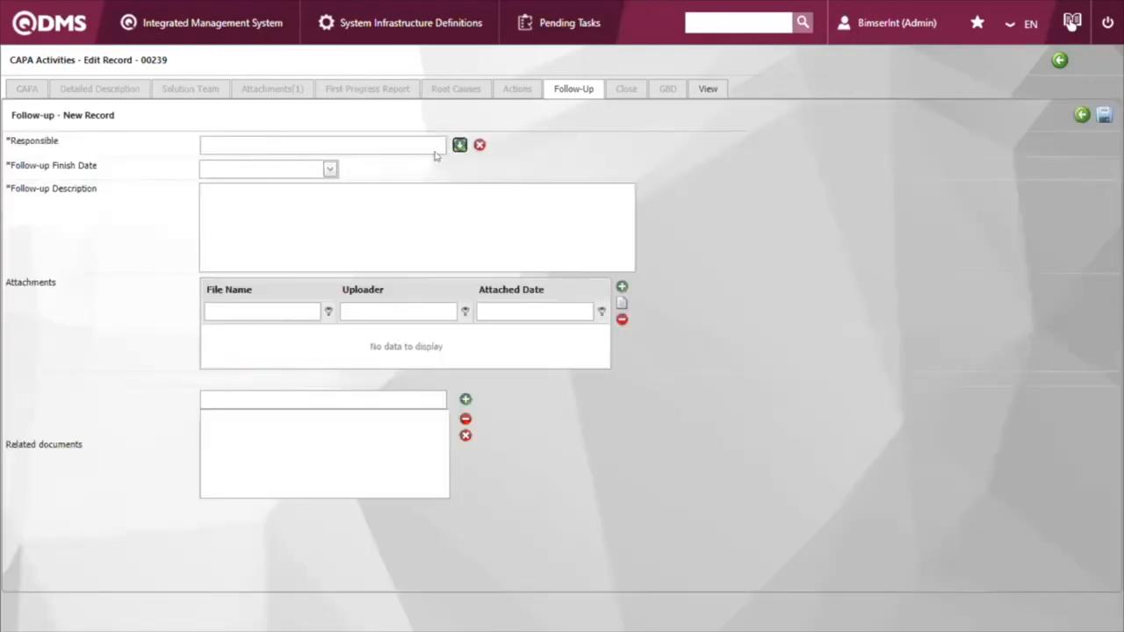
{"action": "left_click", "coordinate": [460, 144]}
{"action": "left_click", "coordinate": [360, 201]}
{"action": "type", "text": "bimserint"}
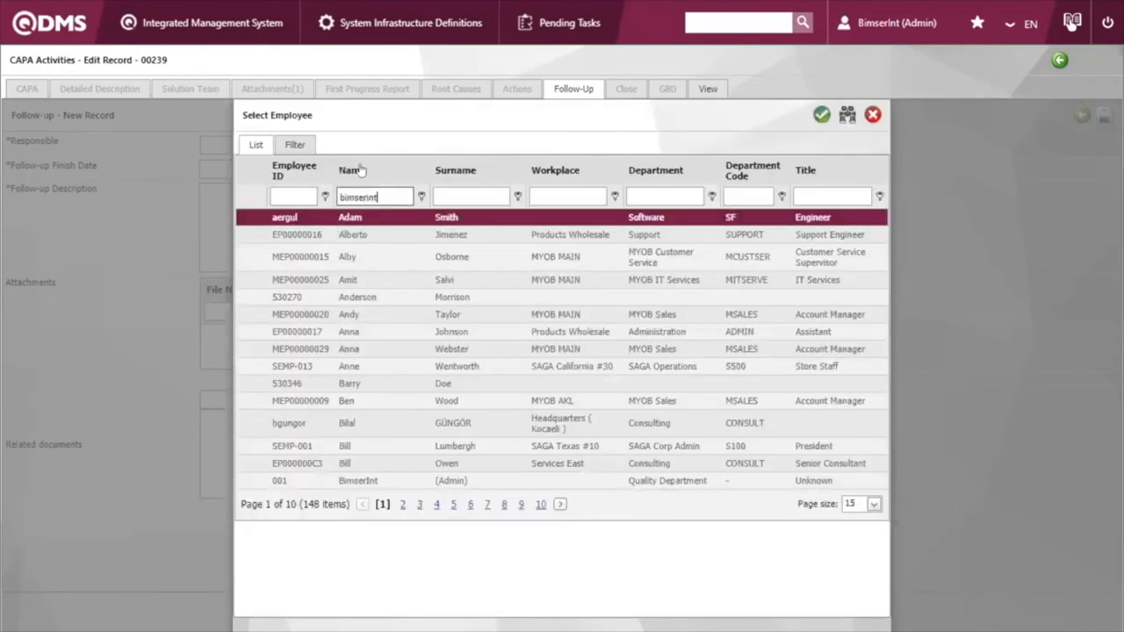
{"action": "key", "text": "Return"}
{"action": "double_click", "coordinate": [410, 217]}
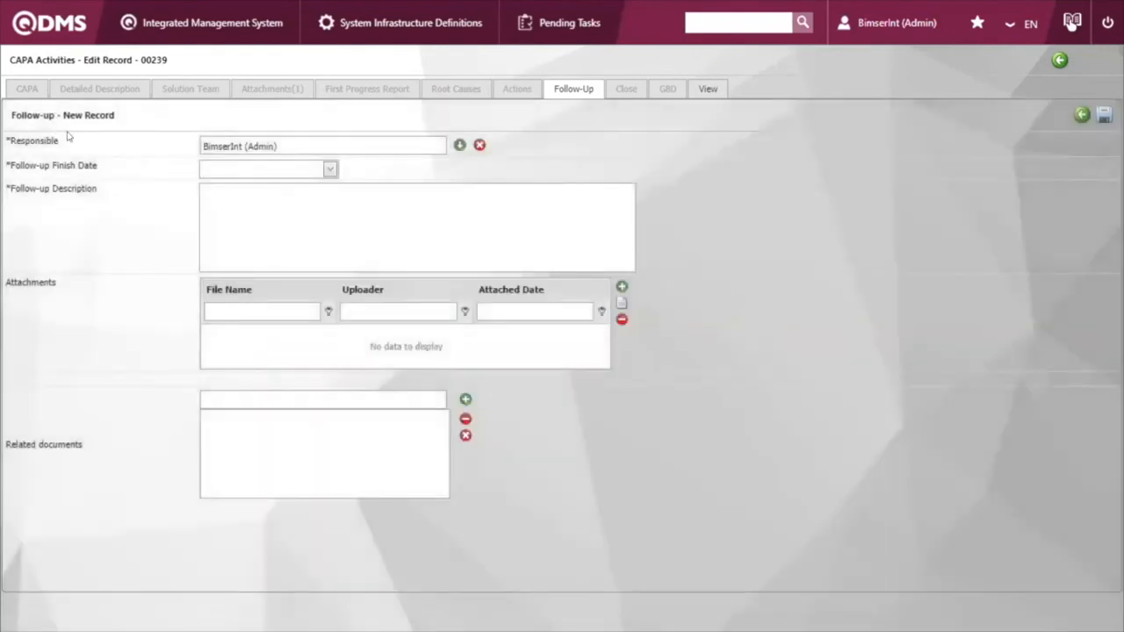
Step: Set the follow-up finish date to 2/6/2021
{"action": "left_click", "coordinate": [330, 172]}
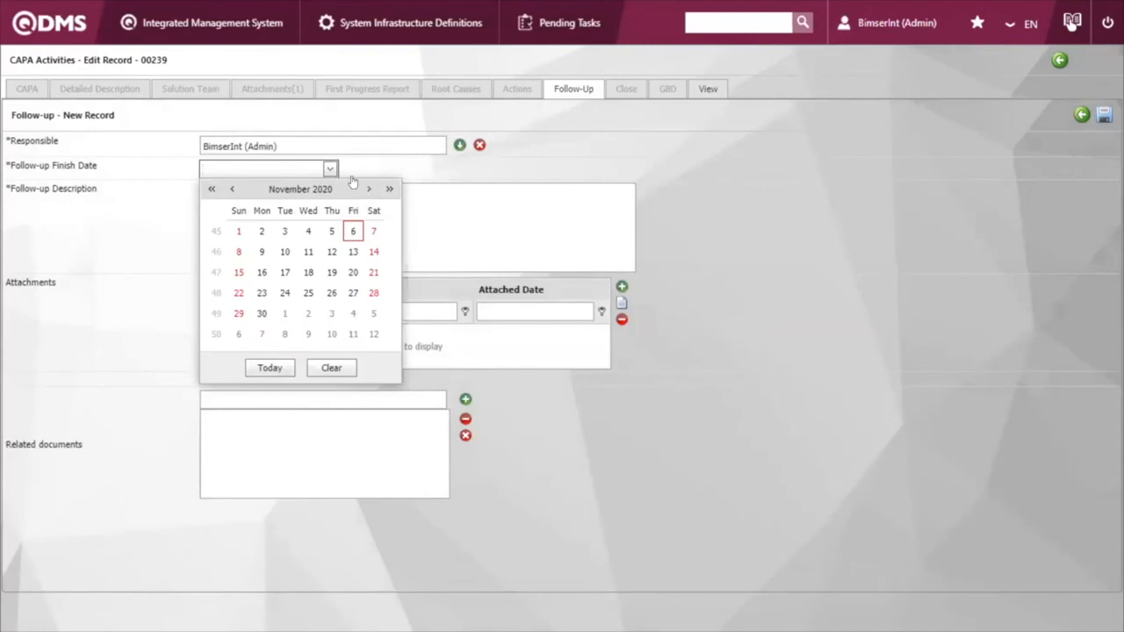
{"action": "left_click", "coordinate": [352, 231]}
{"action": "left_click", "coordinate": [250, 166]}
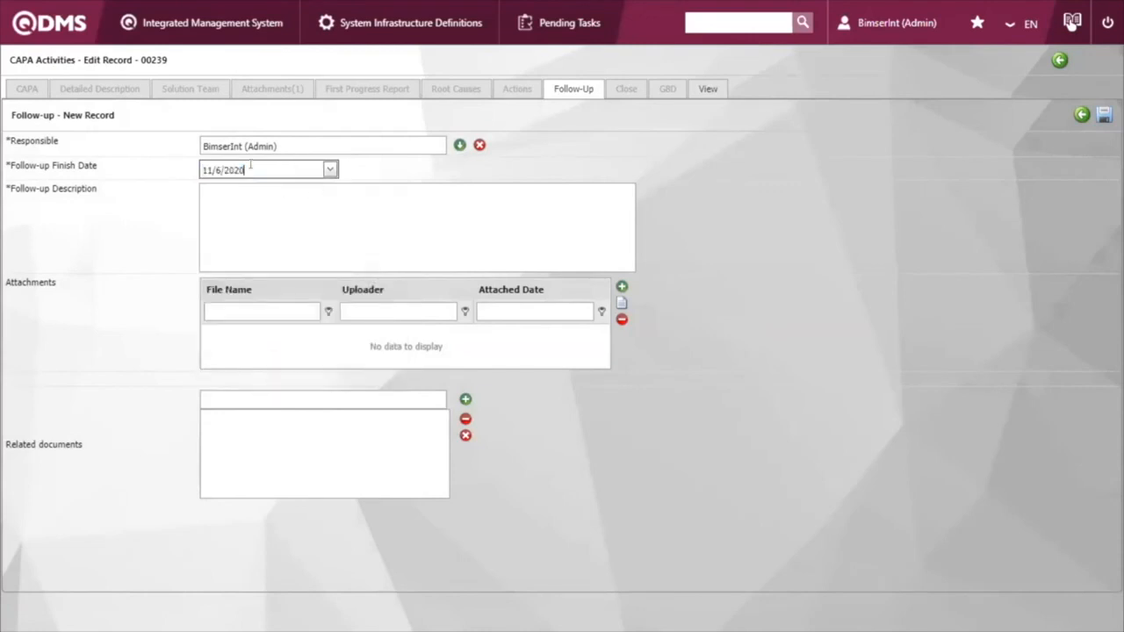
{"action": "key", "text": "BackSpace"}
{"action": "left_click_drag", "start_coordinate": [211, 169], "coordinate": [195, 169]}
{"action": "type", "text": "2"}
Step: Enter "Drill is required and make sure this NC will not happen again in coming 3 months" as the follow-up description and save the record
{"action": "left_click", "coordinate": [268, 200]}
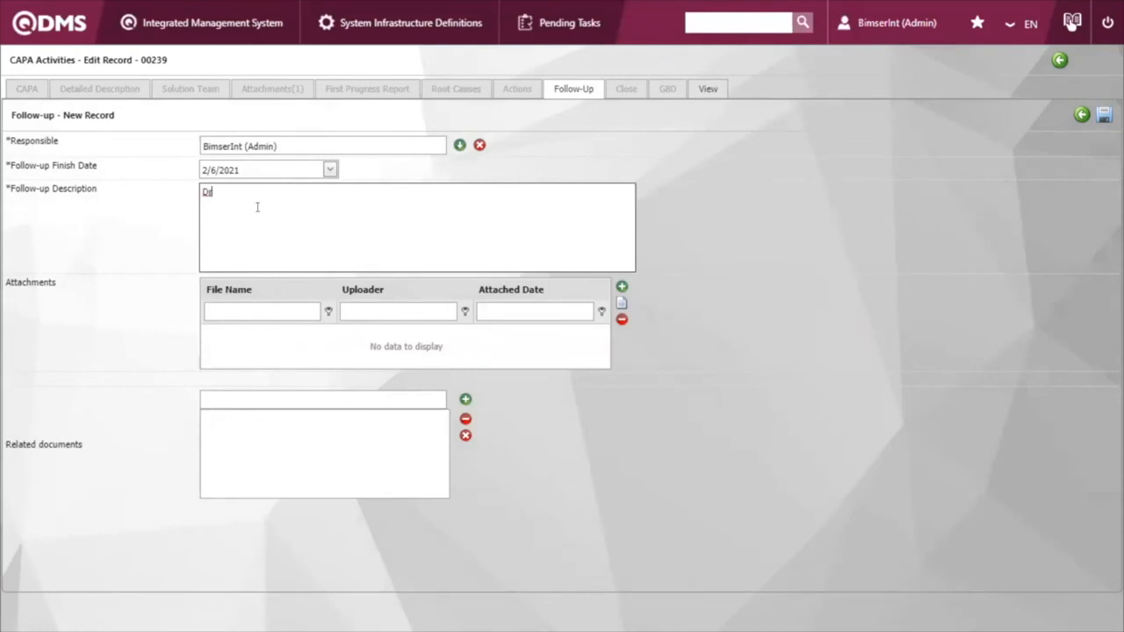
{"action": "type", "text": "Drill is required and make sure this NC will not happen ag"}
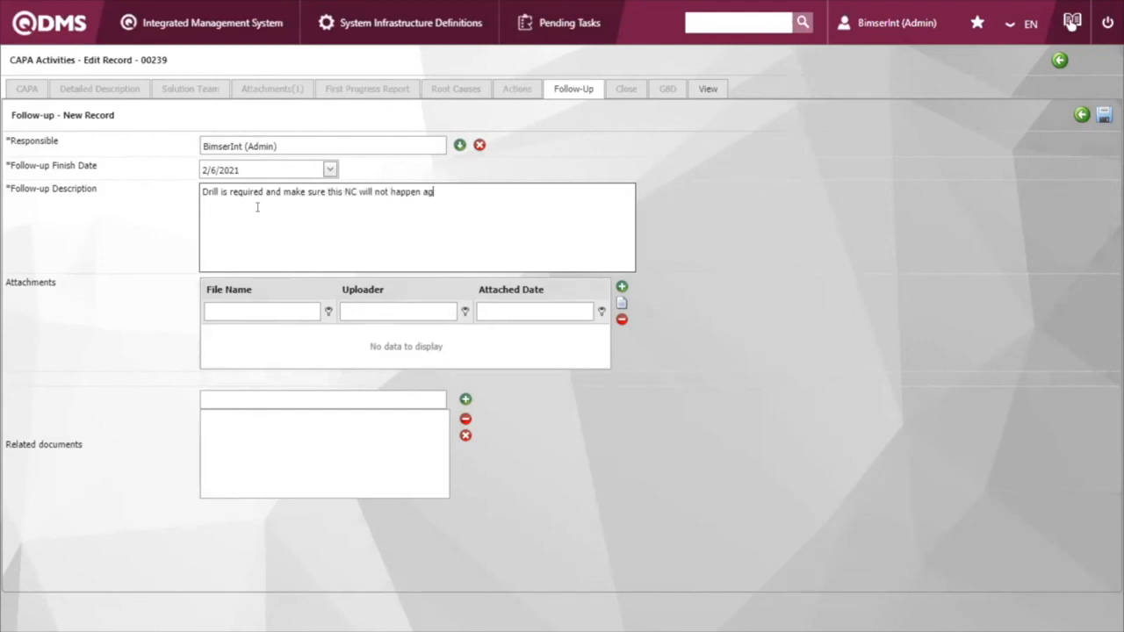
{"action": "type", "text": "ain in comp"}
{"action": "type", "text": "ng 3 months"}
{"action": "left_click", "coordinate": [1103, 117]}
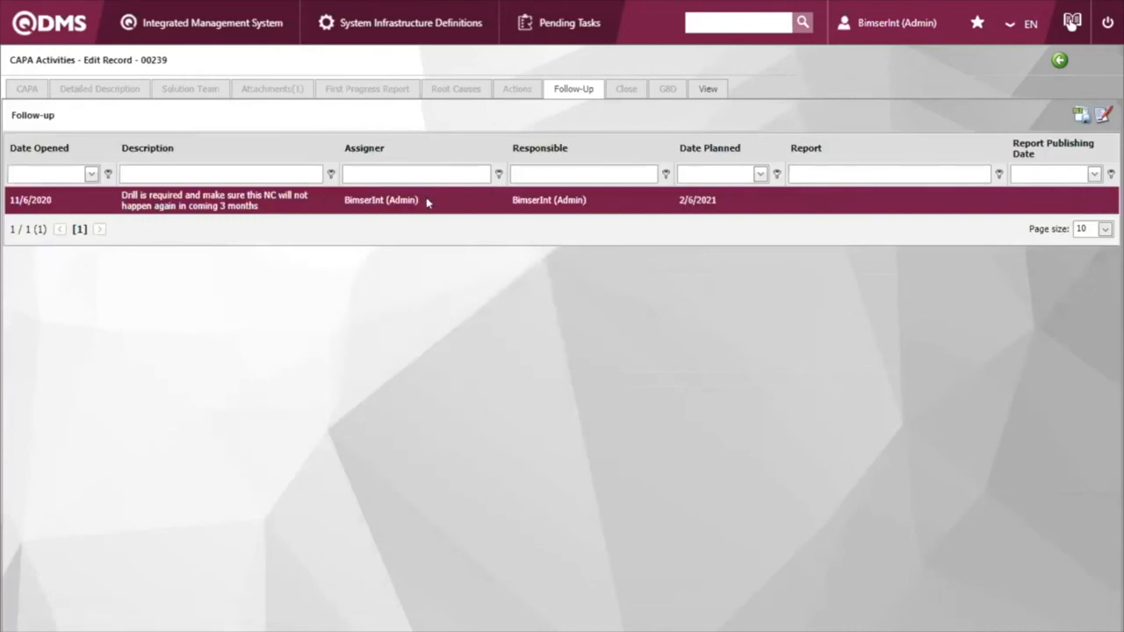
Step: Return to the home page and open the follow-up section of CAPA 00239 from the list of CAPAs needing a follow-up report
{"action": "left_click", "coordinate": [58, 24]}
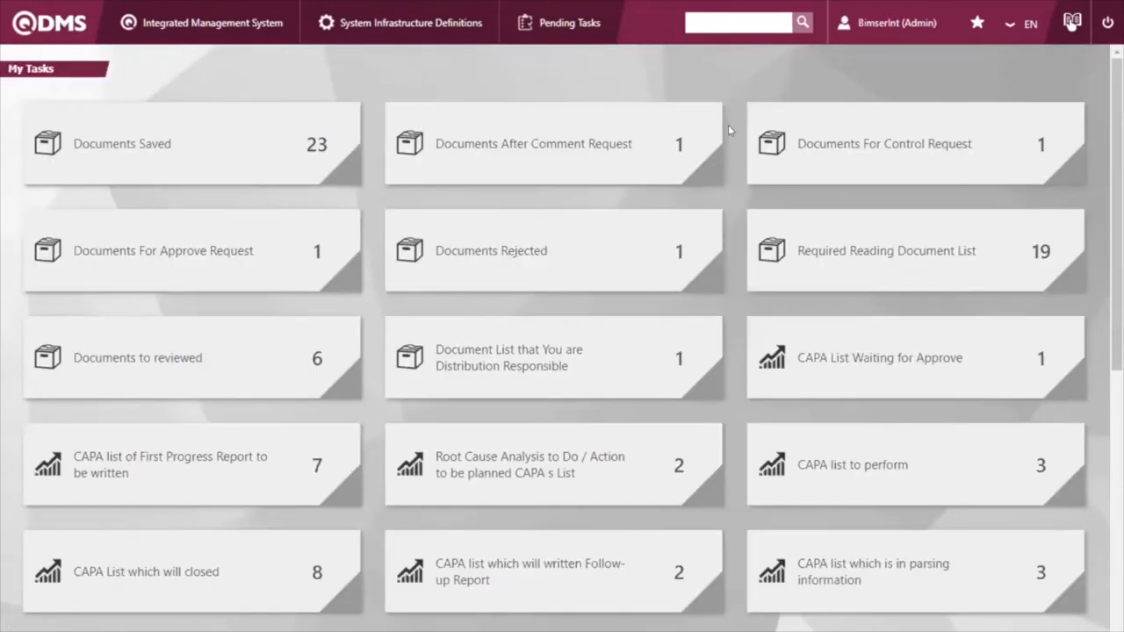
{"action": "scroll", "coordinate": [727, 136], "scroll_direction": "down", "scroll_amount": 1}
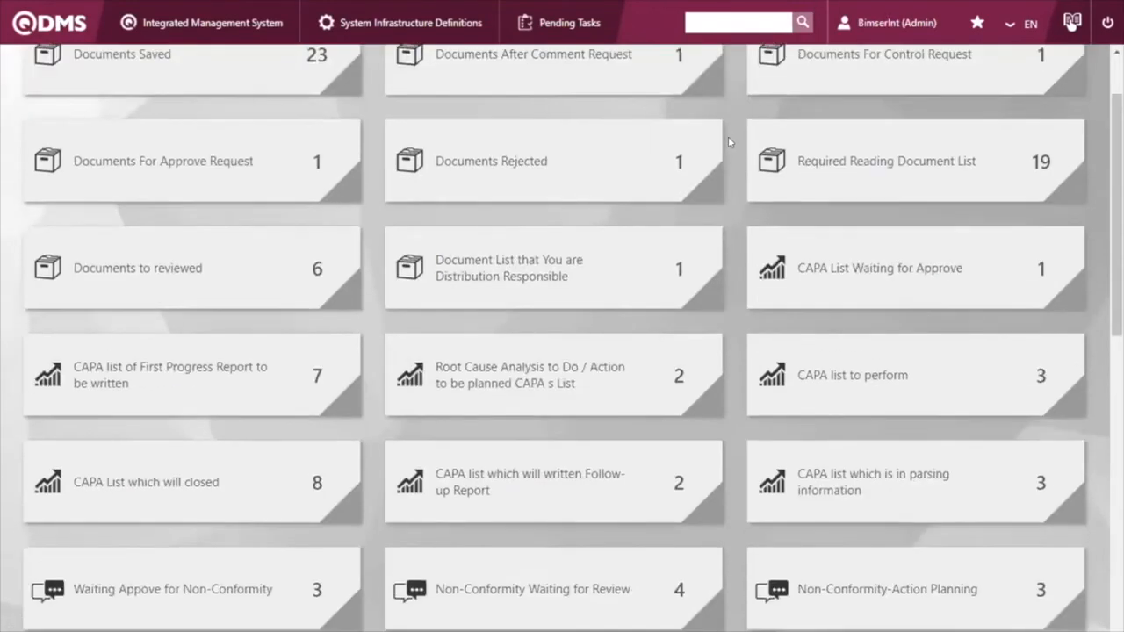
{"action": "scroll", "coordinate": [732, 158], "scroll_direction": "down", "scroll_amount": 1}
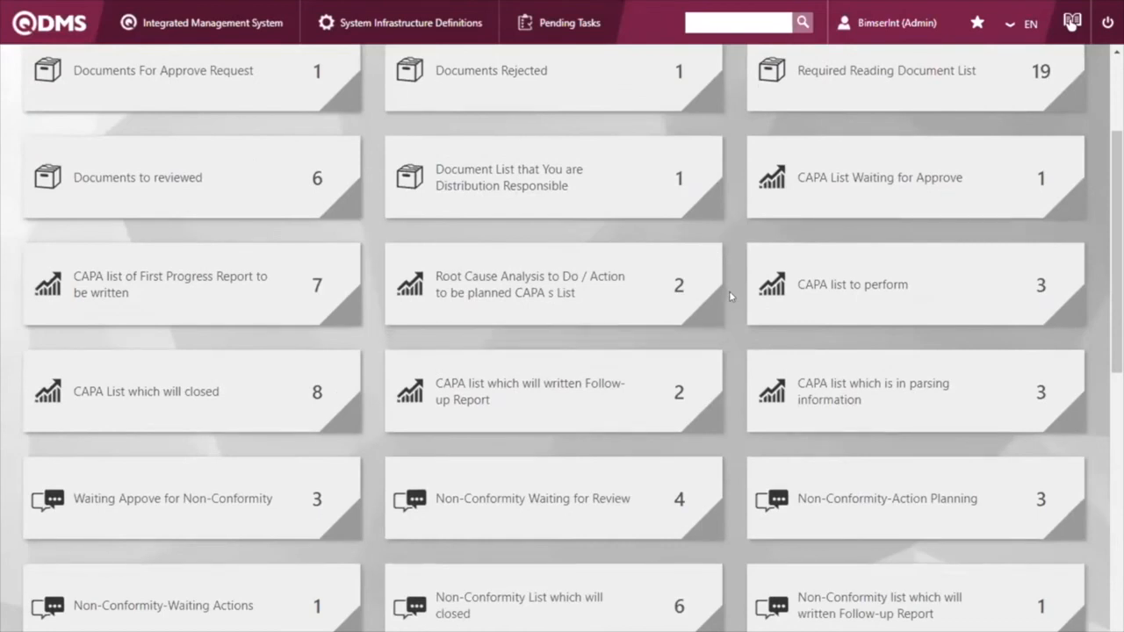
{"action": "scroll", "coordinate": [729, 293], "scroll_direction": "down", "scroll_amount": 1}
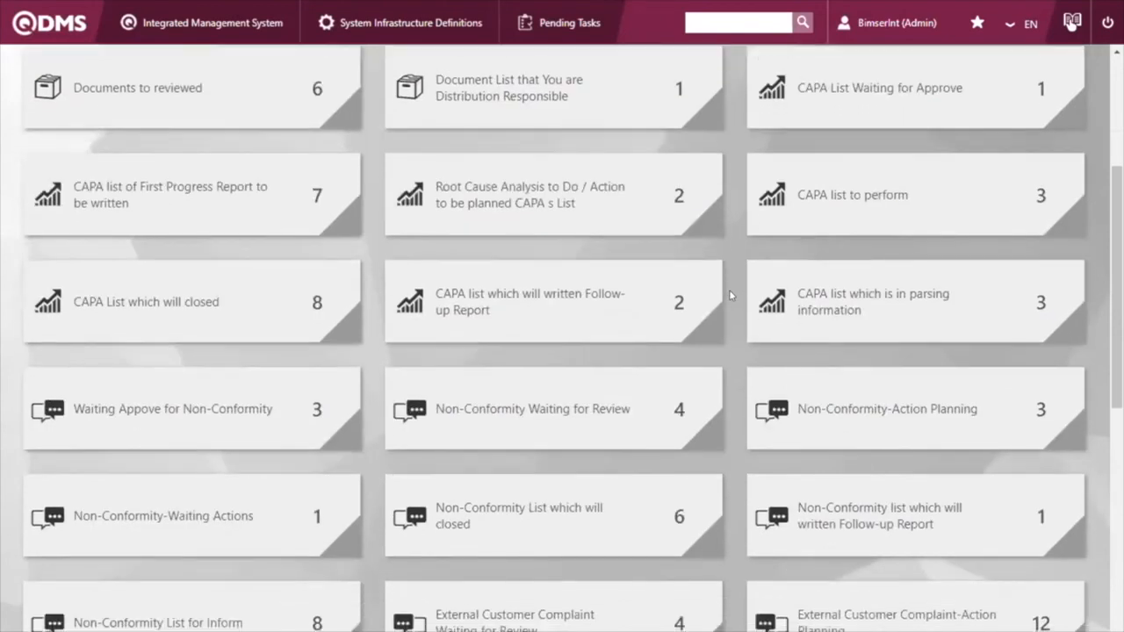
{"action": "left_click", "coordinate": [549, 326]}
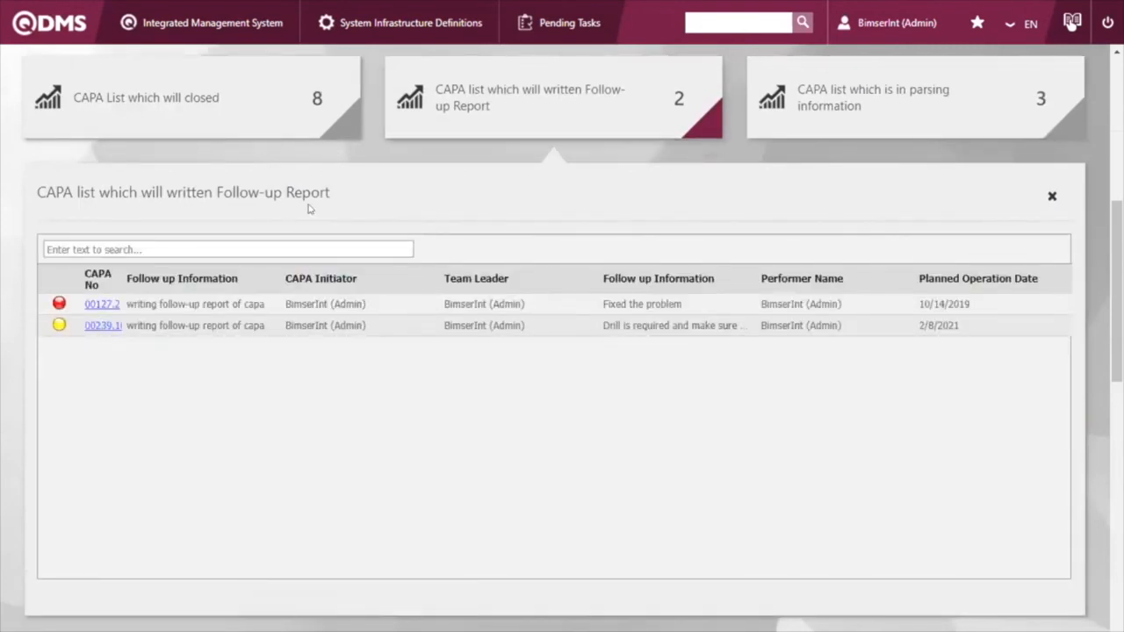
{"action": "left_click", "coordinate": [102, 325]}
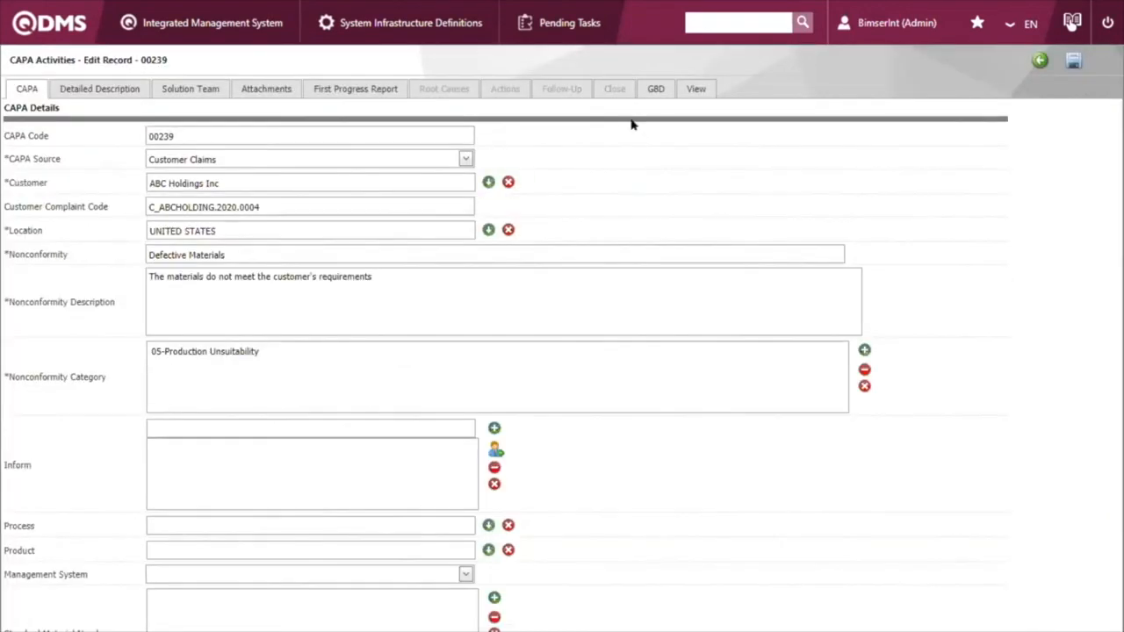
{"action": "left_click", "coordinate": [572, 93]}
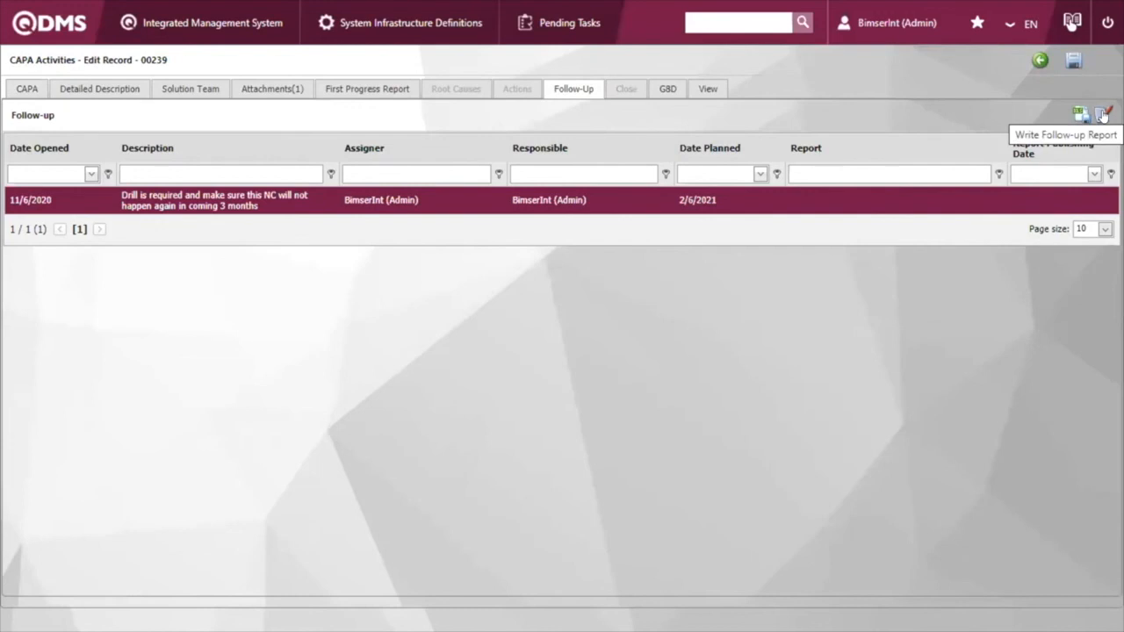
Step: Start the follow-up report for the drill record and enter "Drill performed and the NC did not happen again" as its text
{"action": "left_click", "coordinate": [1103, 115]}
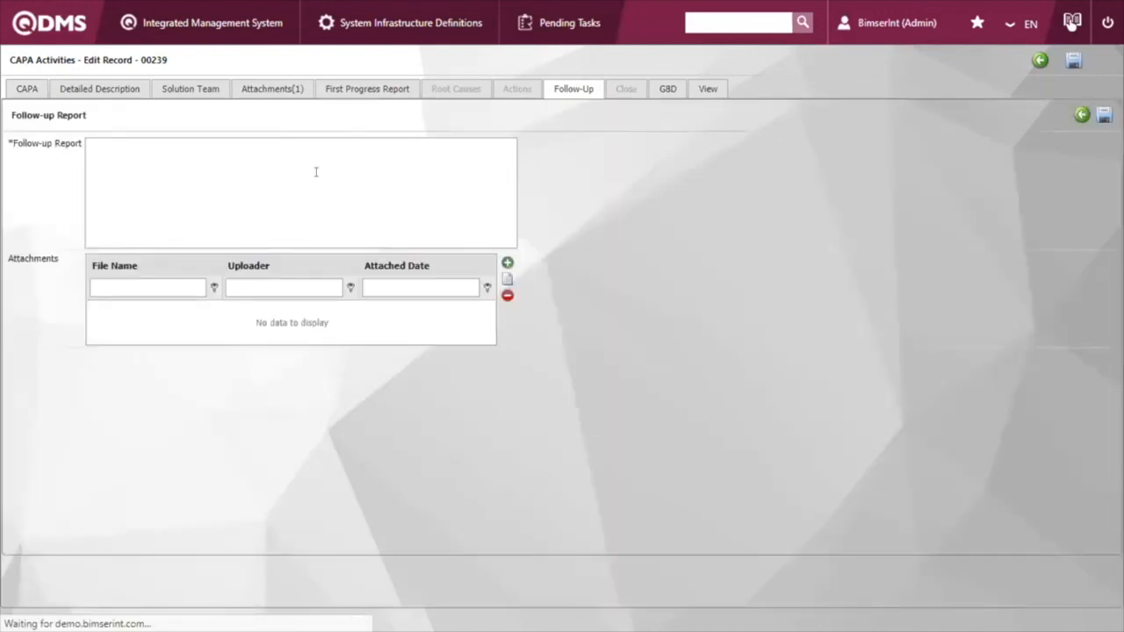
{"action": "left_click", "coordinate": [320, 172]}
{"action": "type", "text": "Drill pe"}
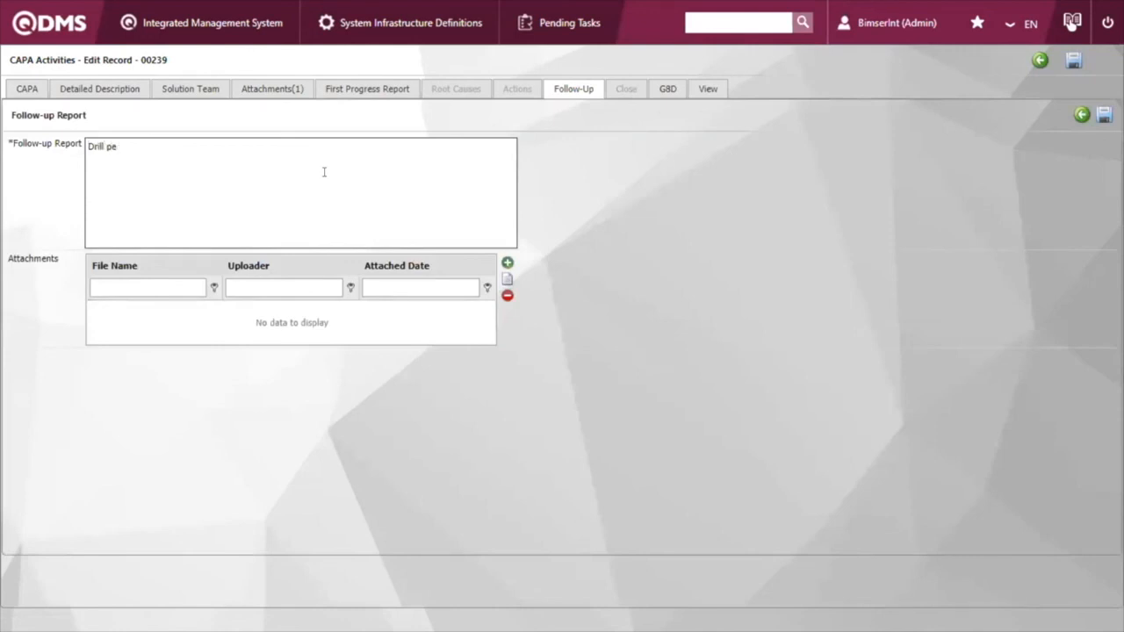
{"action": "type", "text": "rformed and "}
{"action": "type", "text": "NC"}
{"action": "type", "text": "C"}
{"action": "type", "text": " did"}
{"action": "type", "text": " not hapa"}
{"action": "type", "text": "nd"}
{"action": "key", "text": "BackSpace"}
{"action": "key", "text": "BackSpace"}
{"action": "key", "text": "BackSpace"}
{"action": "type", "text": "pen again"}
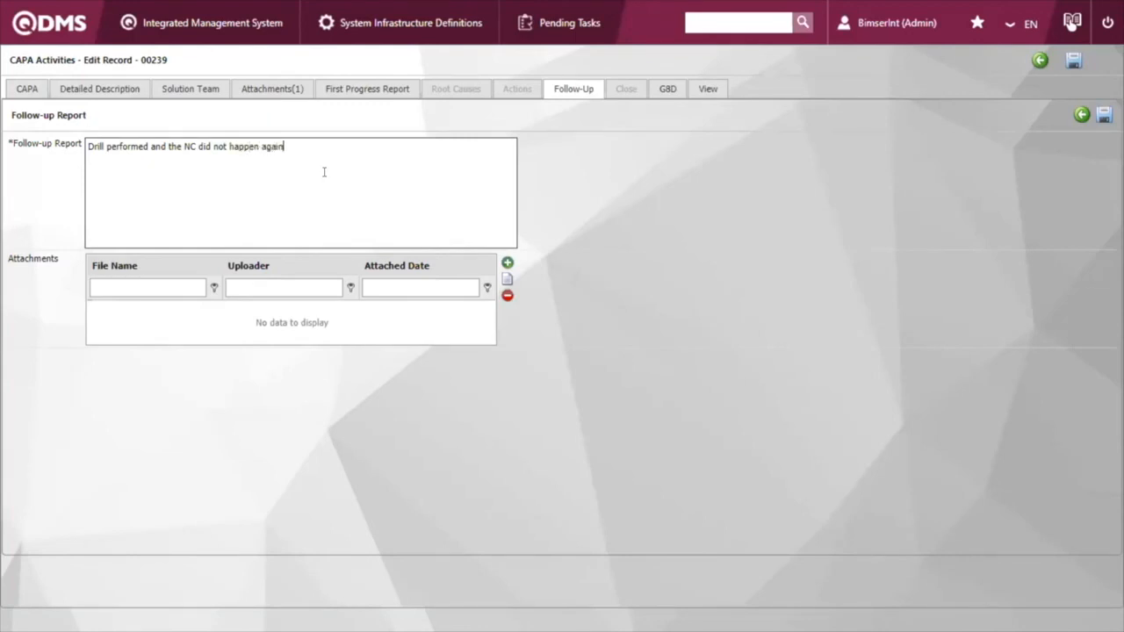
Step: Attach Follow_up_action_drill and Proof_of_drill_pic_2 from Downloads to the follow-up report, save it and dismiss the approval notice
{"action": "left_click", "coordinate": [507, 263]}
{"action": "left_click", "coordinate": [724, 365]}
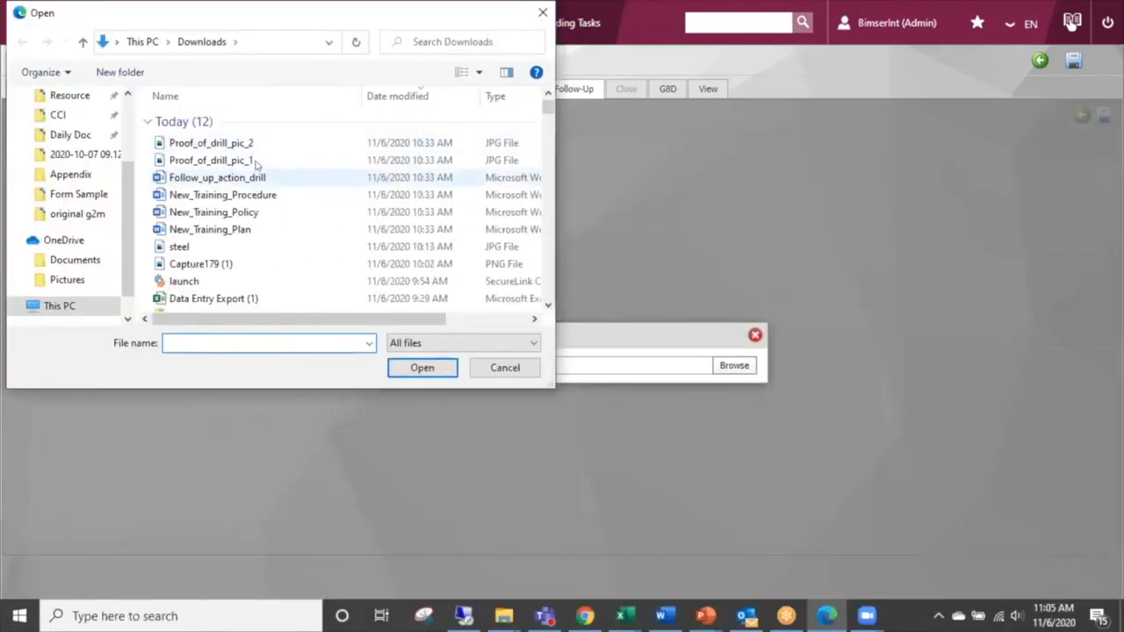
{"action": "double_click", "coordinate": [264, 178]}
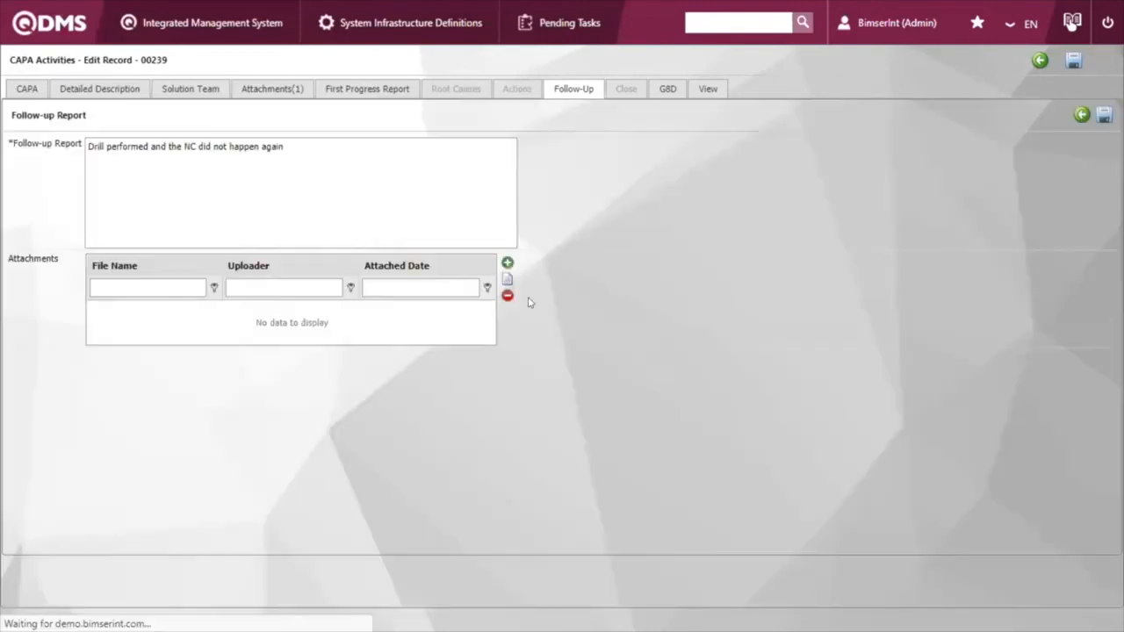
{"action": "left_click", "coordinate": [507, 263]}
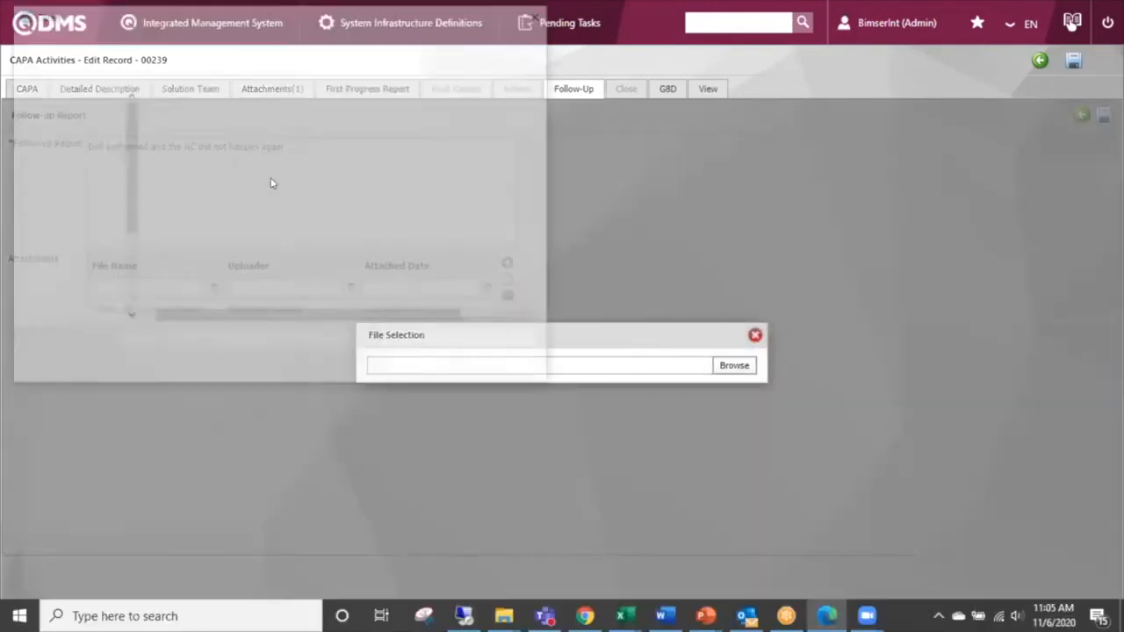
{"action": "double_click", "coordinate": [237, 144]}
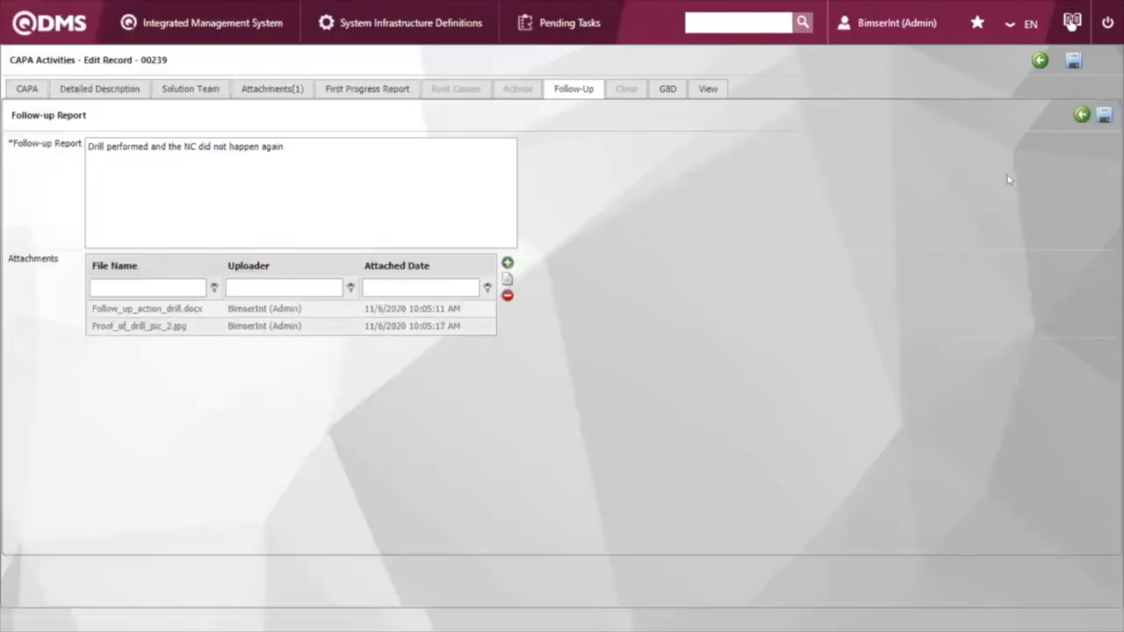
{"action": "left_click", "coordinate": [1104, 115]}
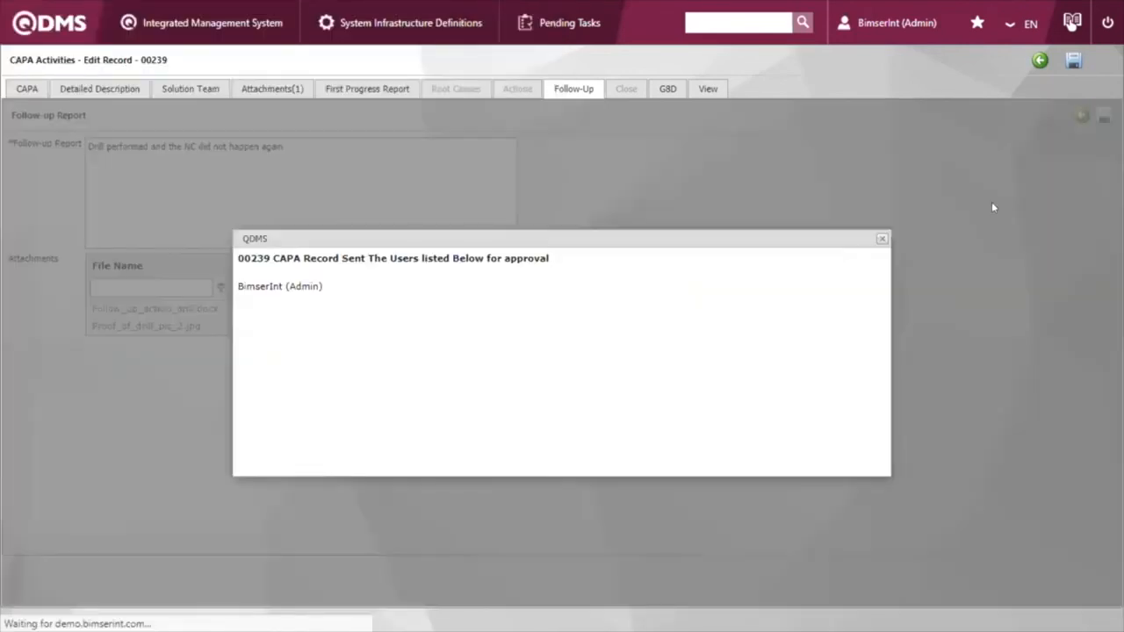
{"action": "left_click_drag", "start_coordinate": [489, 258], "coordinate": [689, 258]}
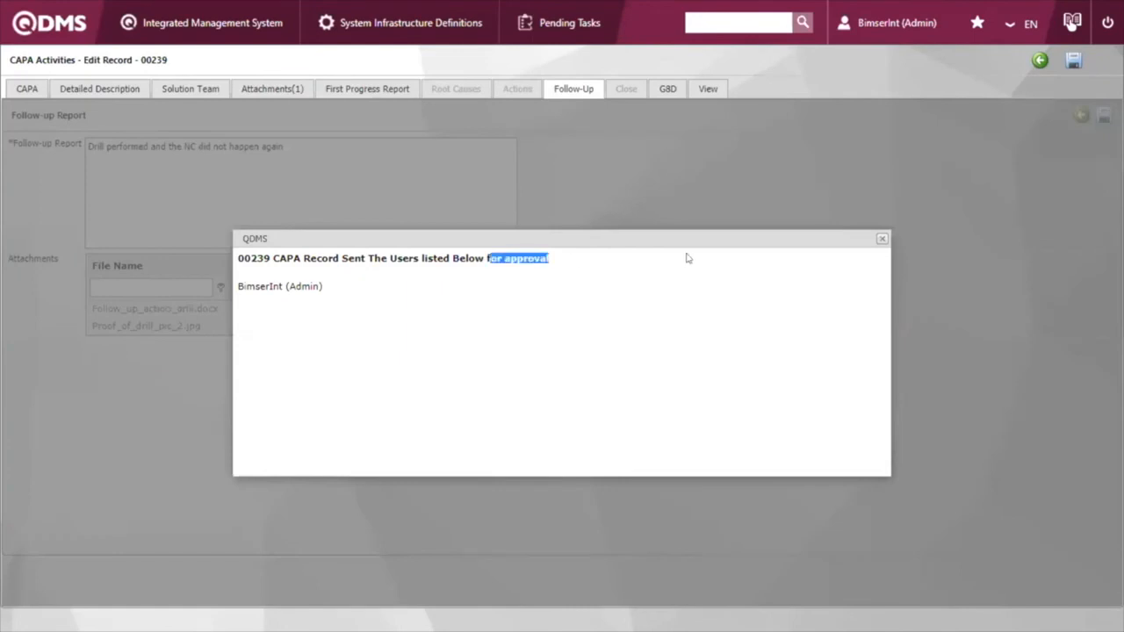
{"action": "left_click", "coordinate": [881, 239]}
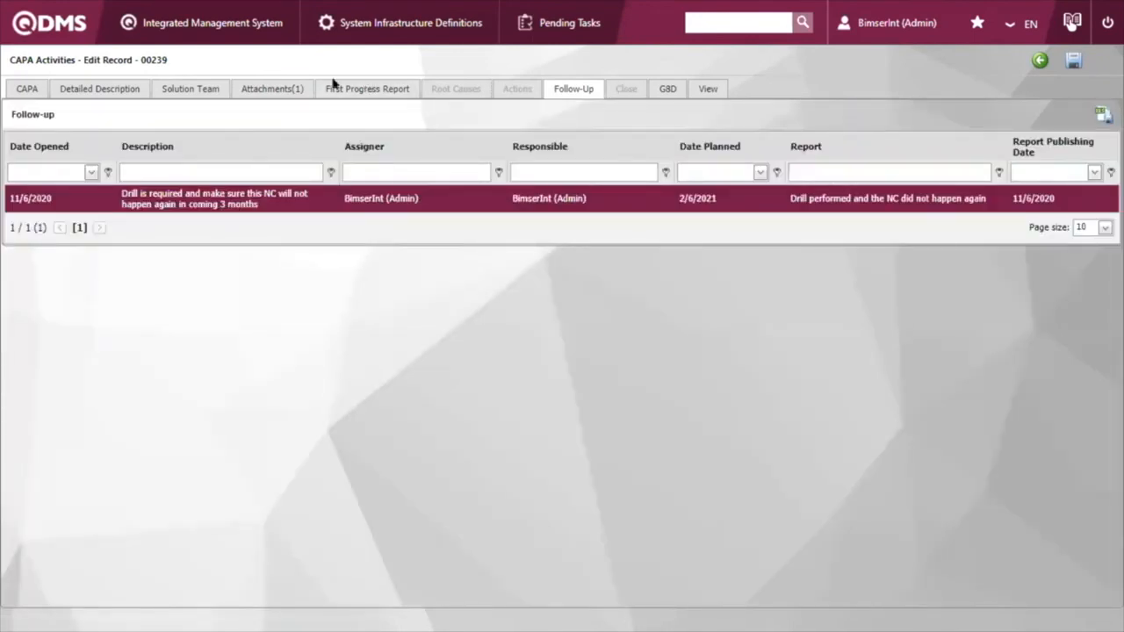
Step: Open the corrective actions approval list and select CAPA 00239 for ABC Holdings Inc
{"action": "left_click", "coordinate": [211, 23]}
{"action": "mouse_move", "coordinate": [255, 153]}
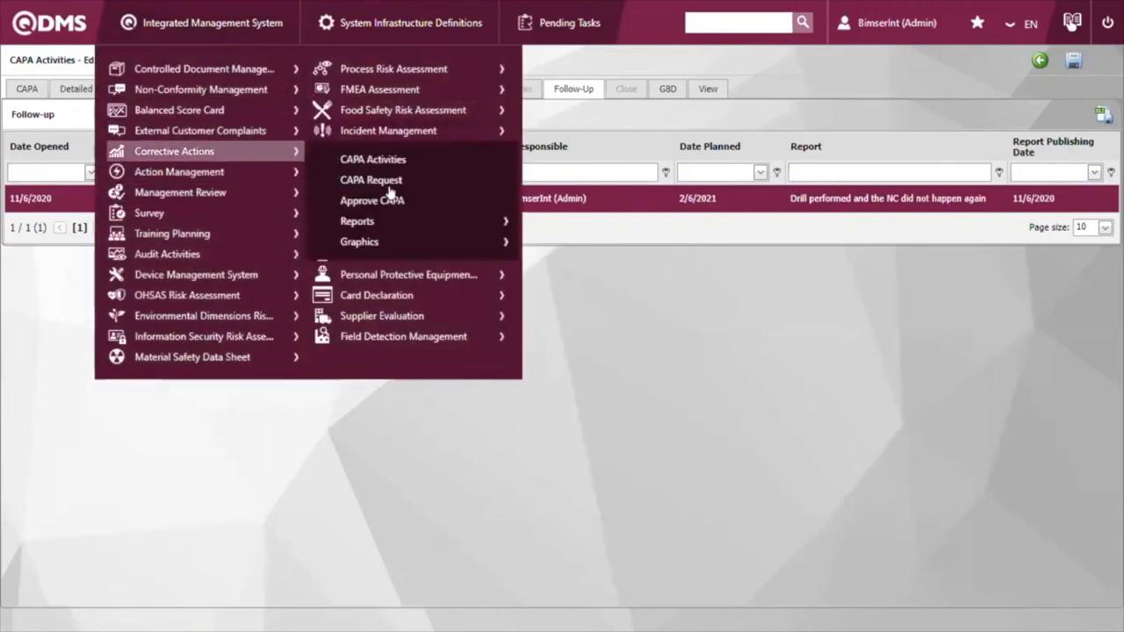
{"action": "left_click", "coordinate": [402, 201]}
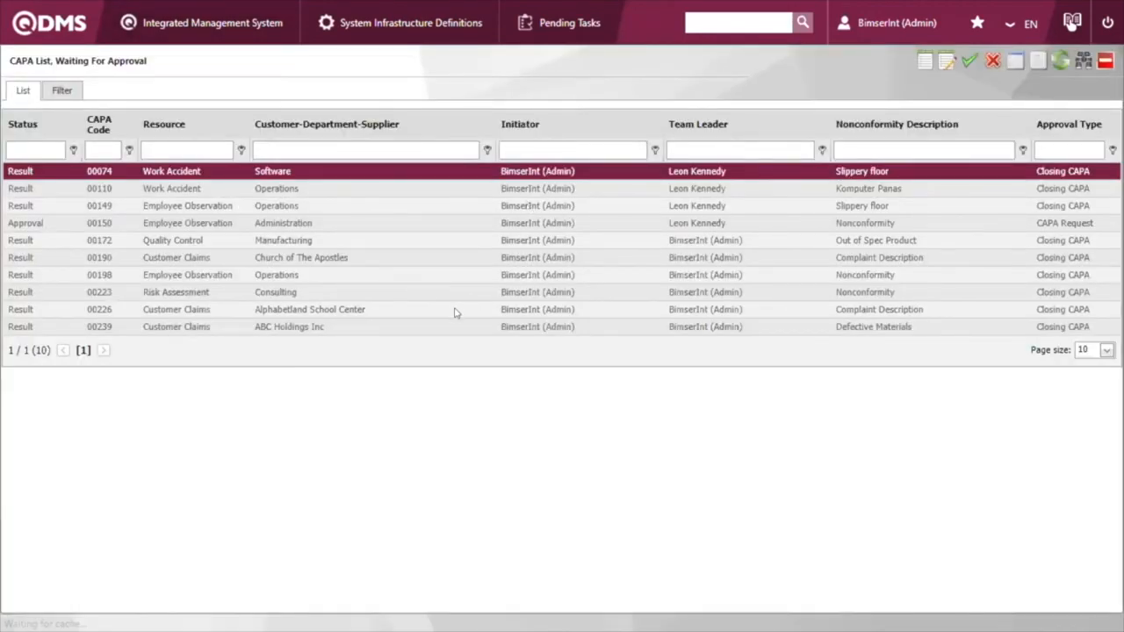
{"action": "left_click", "coordinate": [504, 323]}
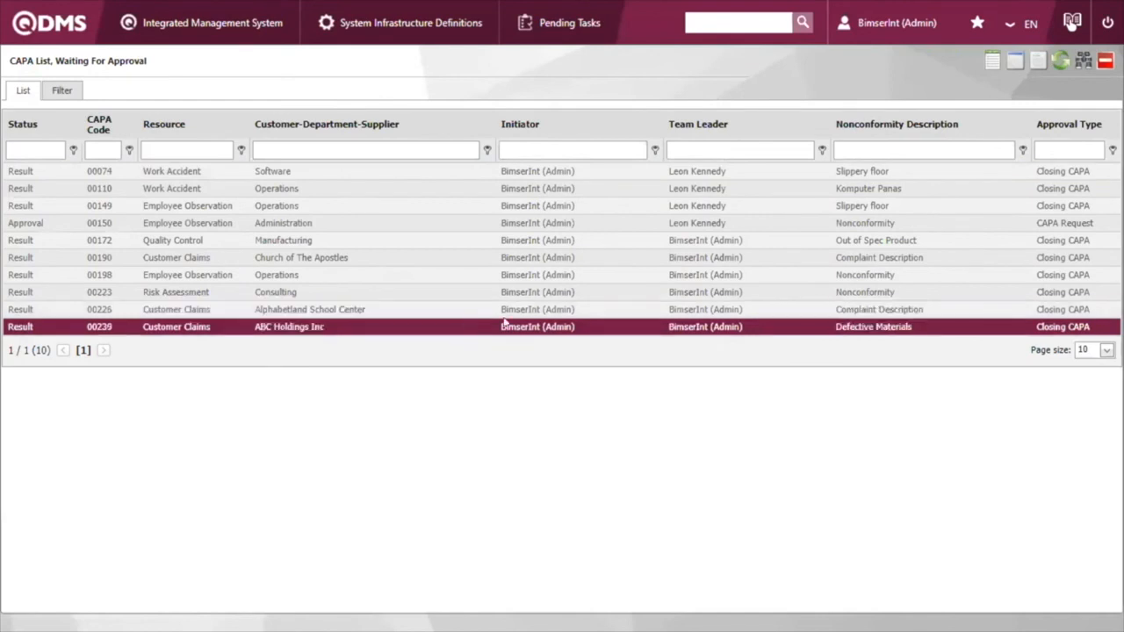